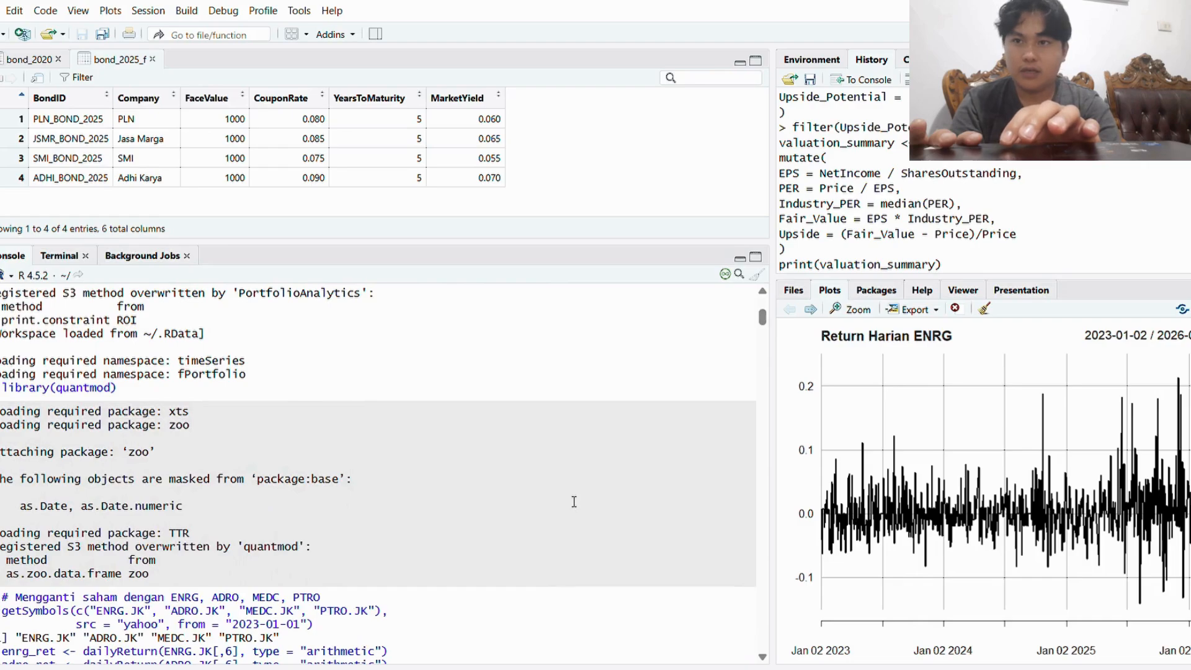
# - Review the console code that loads quantmod, downloads ENRG, ADRO, MEDC and PTRO prices from Yahoo, and calculates daily arithmetic returns
pyautogui.scroll(-2, 574, 501)
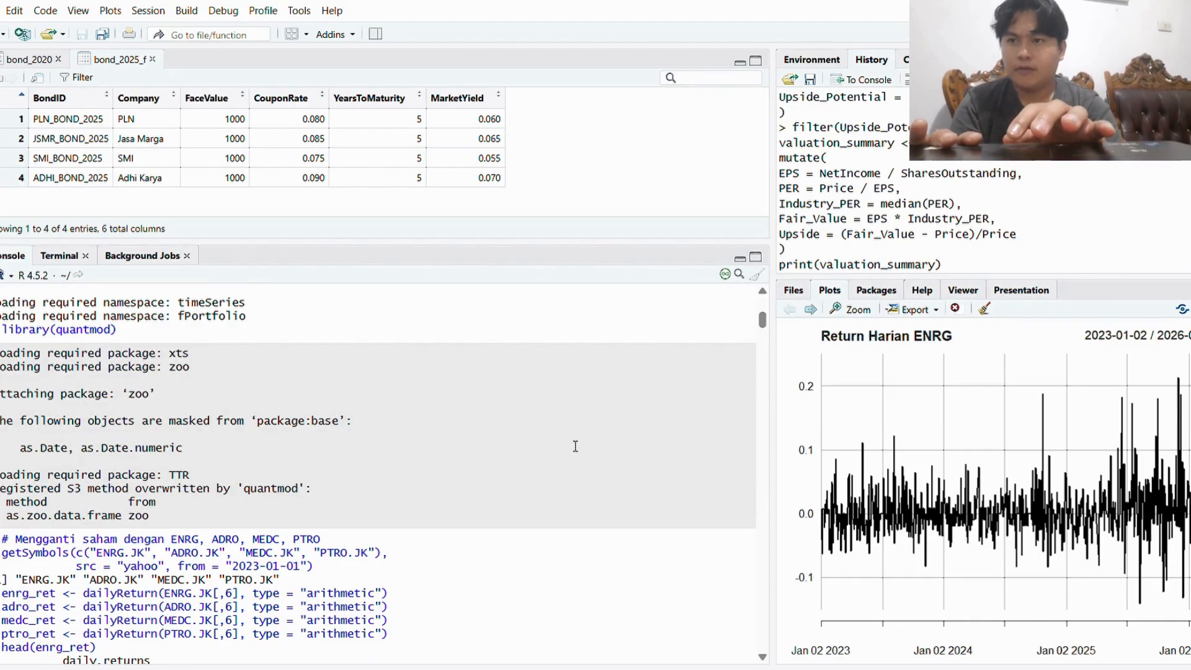
pyautogui.scroll(-1, 576, 446)
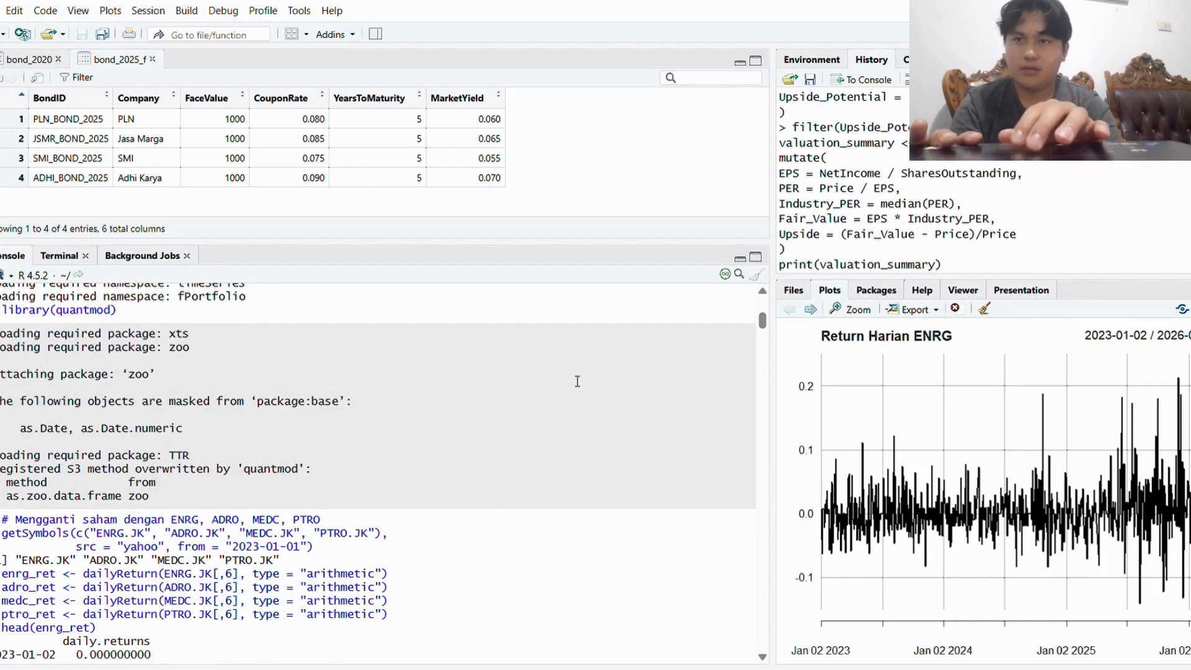
pyautogui.scroll(-3, 577, 381)
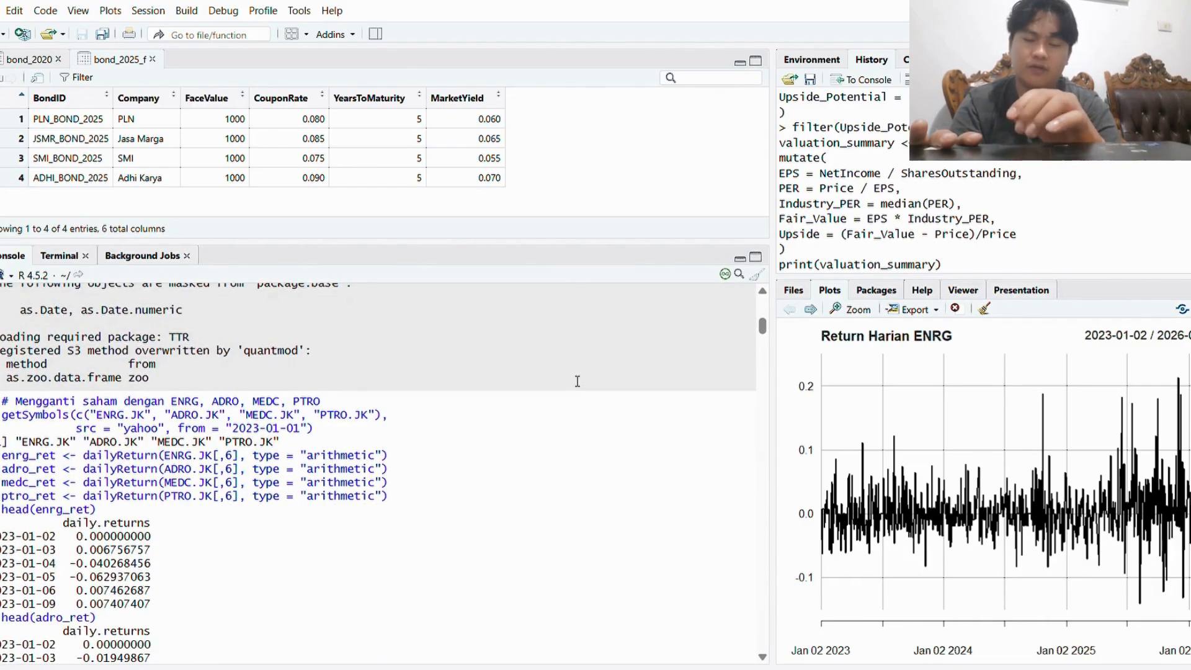
pyautogui.scroll(-1, 577, 381)
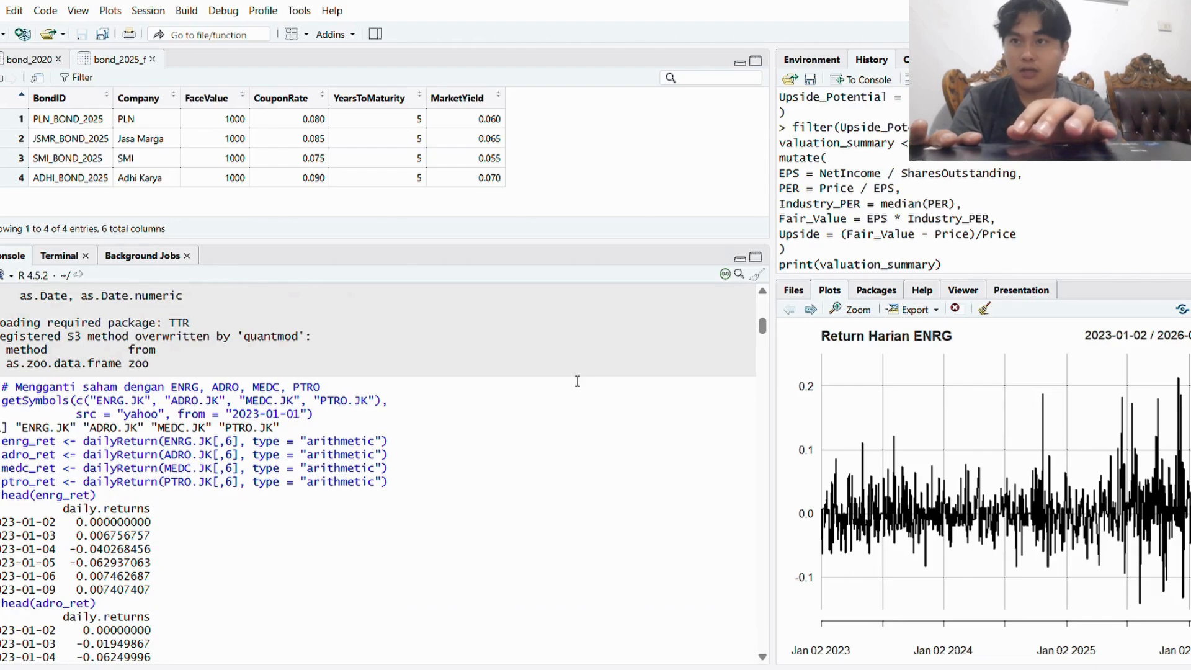
pyautogui.scroll(-3, 577, 381)
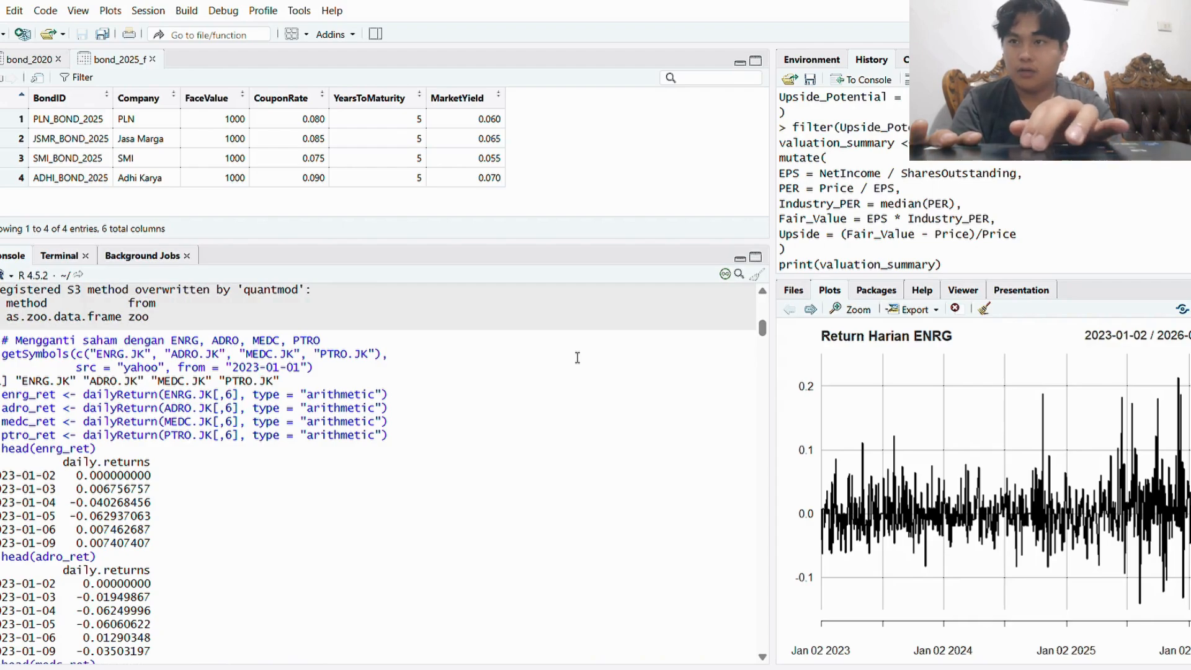
pyautogui.scroll(-2, 577, 358)
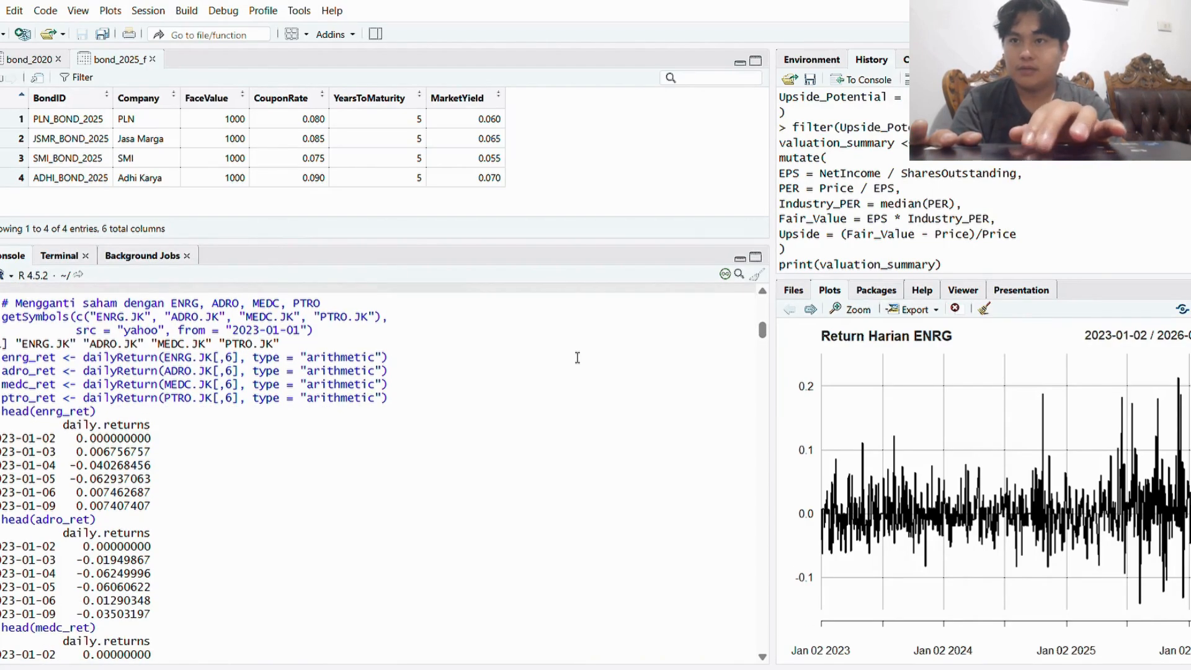
pyautogui.scroll(-1, 576, 358)
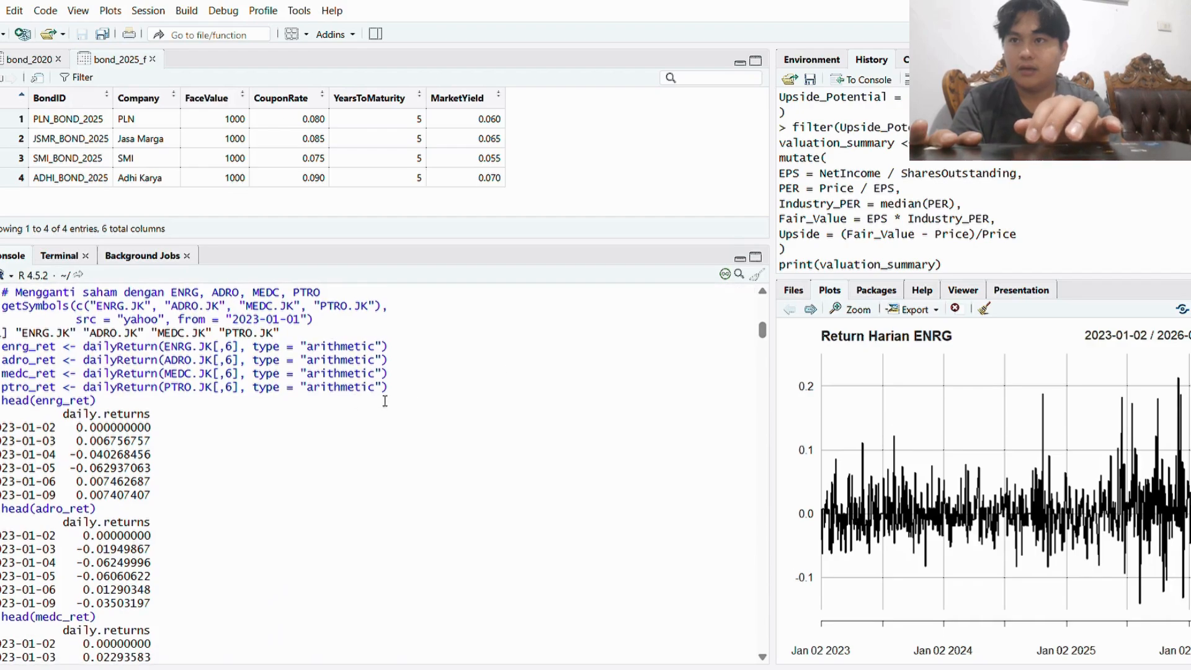
pyautogui.scroll(-2, 467, 401)
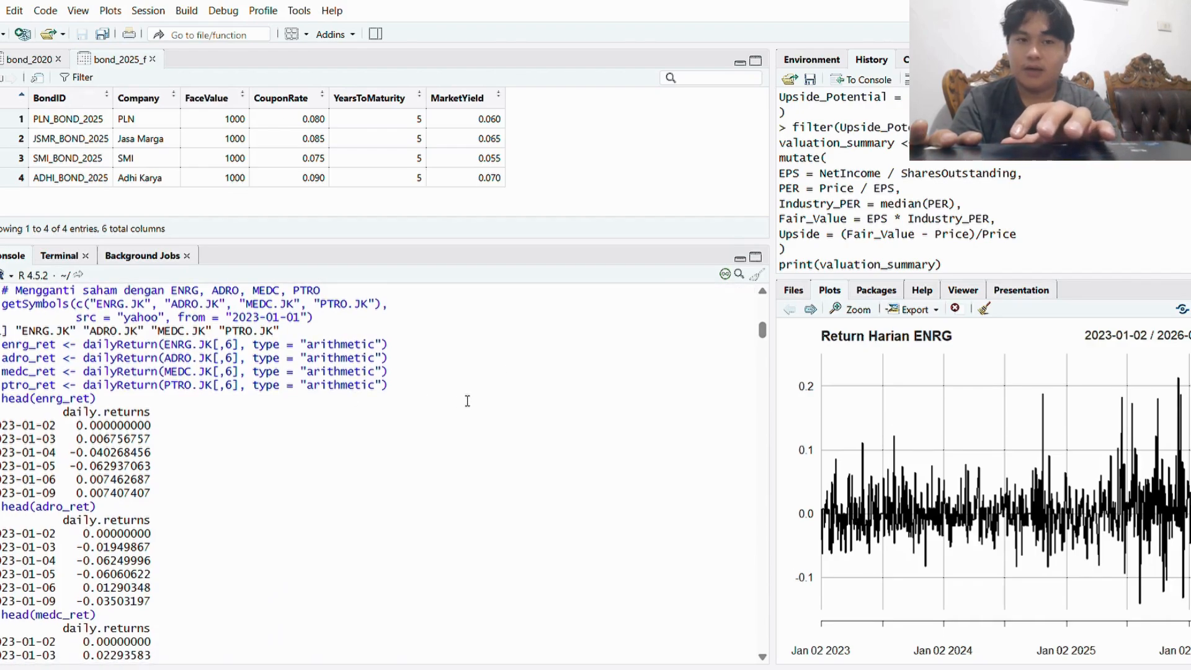
pyautogui.scroll(2, 467, 402)
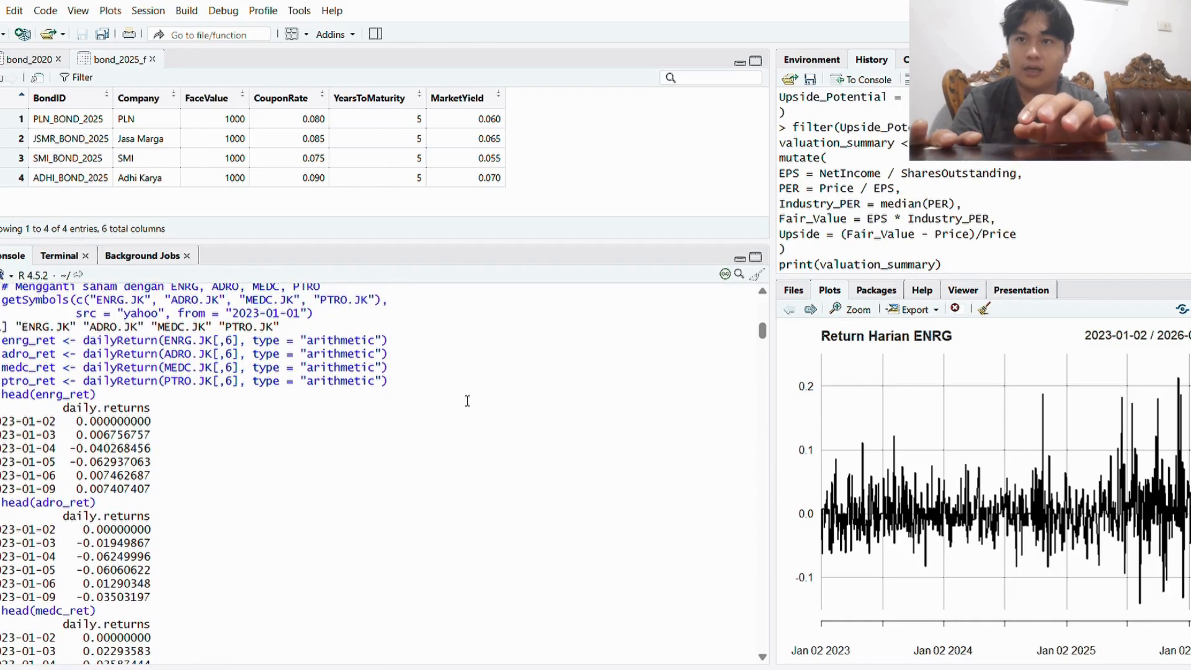
pyautogui.scroll(1, 467, 401)
pyautogui.scroll(2, 467, 400)
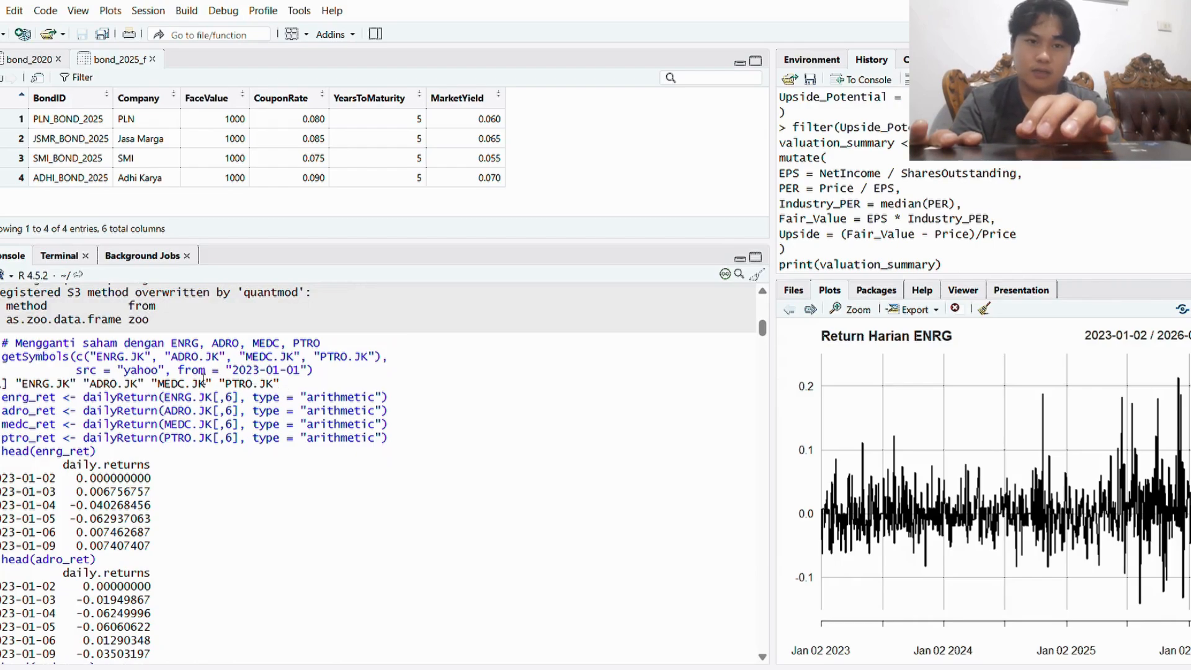
pyautogui.scroll(-1, 203, 376)
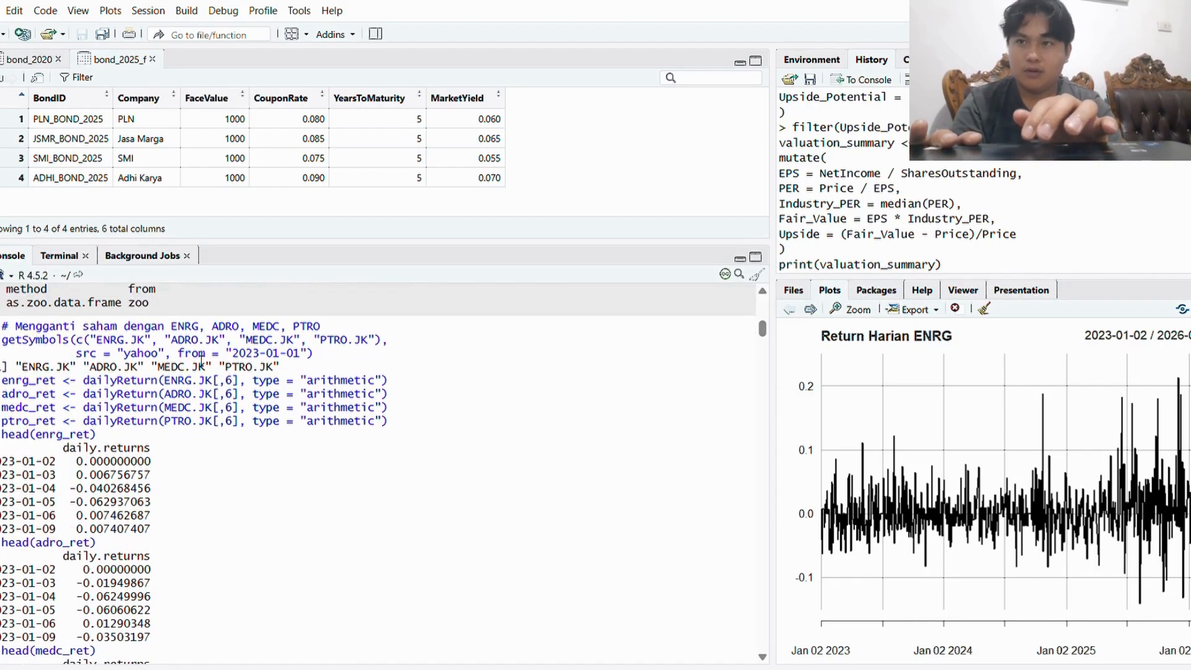
pyautogui.scroll(-1, 201, 361)
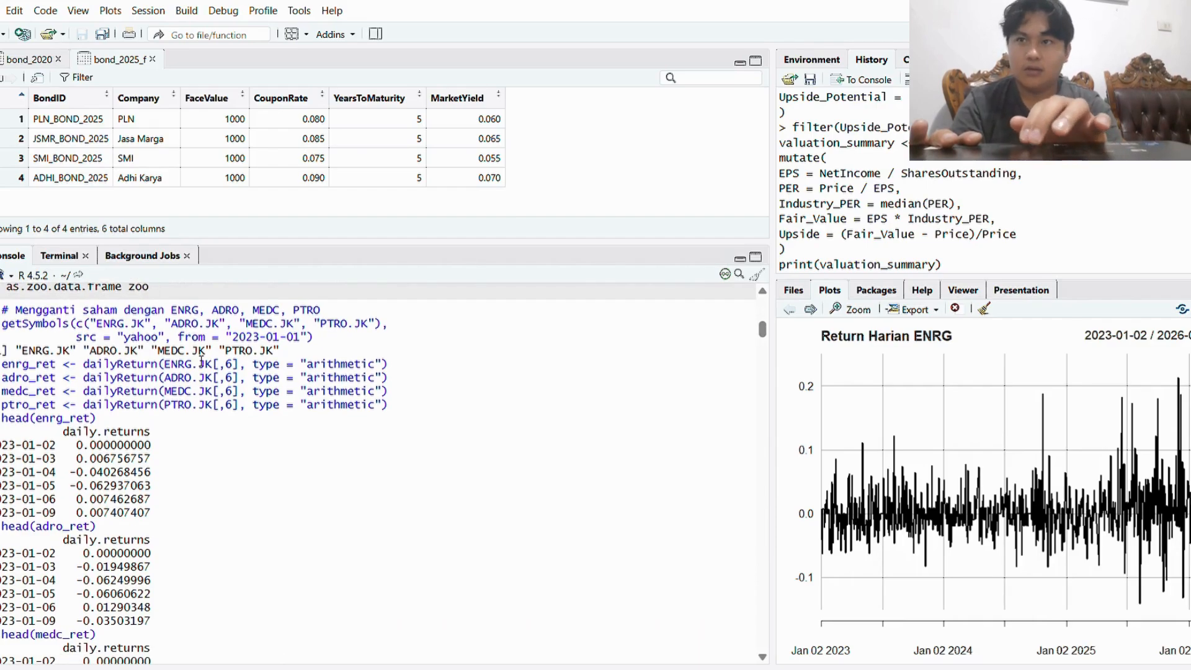
pyautogui.scroll(-1, 202, 362)
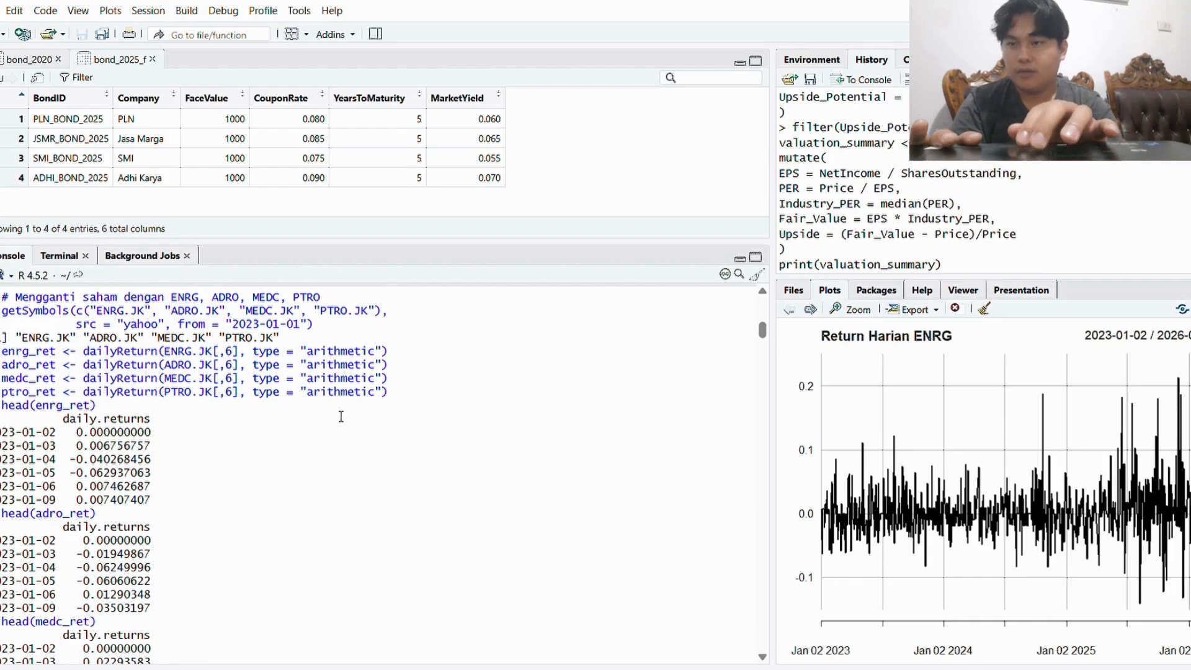
# - Examine the first daily returns listed in the console for ENRG, ADRO, MEDC and PTRO
pyautogui.scroll(-6, 342, 416)
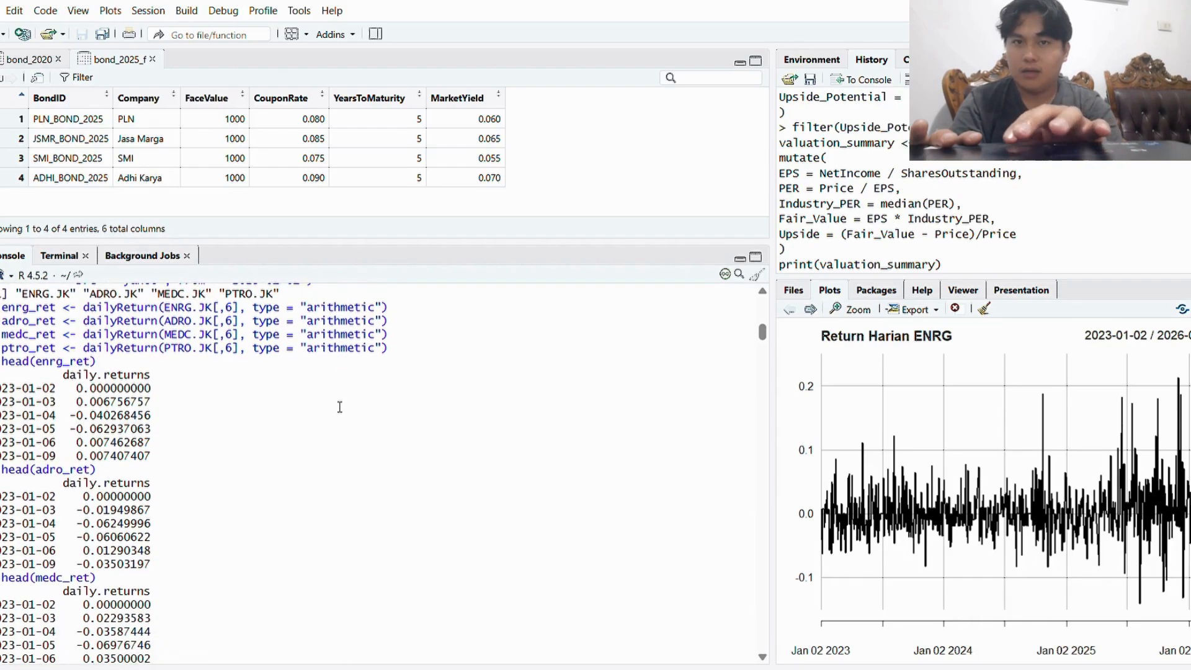
pyautogui.scroll(-6, 340, 407)
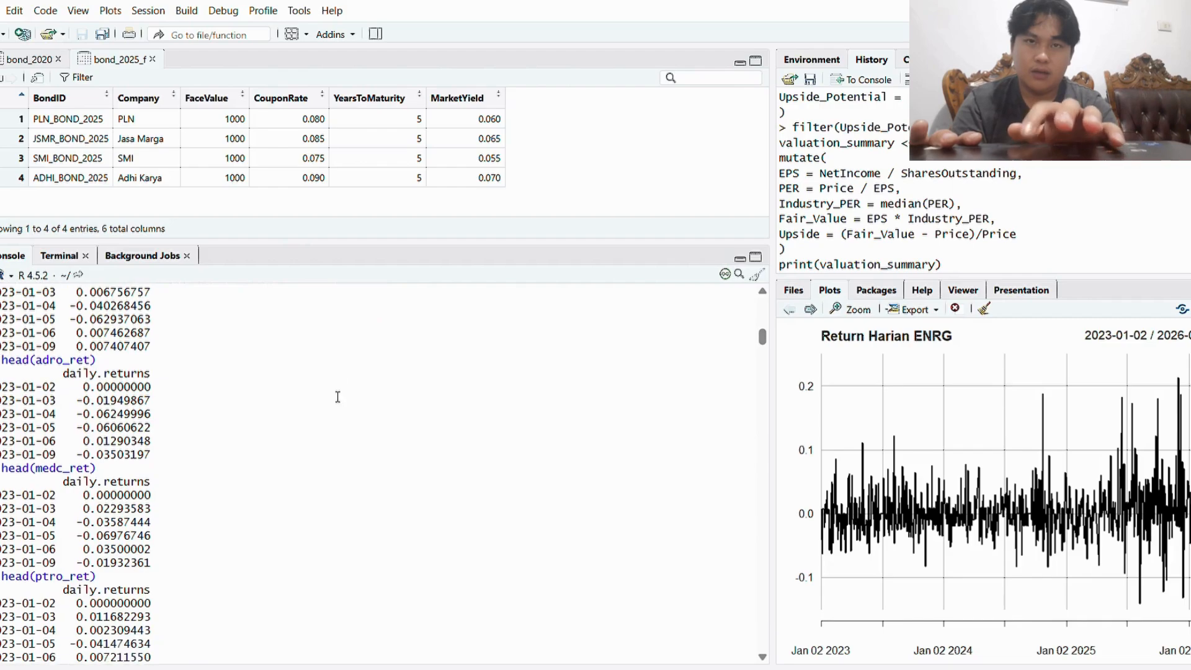
pyautogui.scroll(-8, 335, 389)
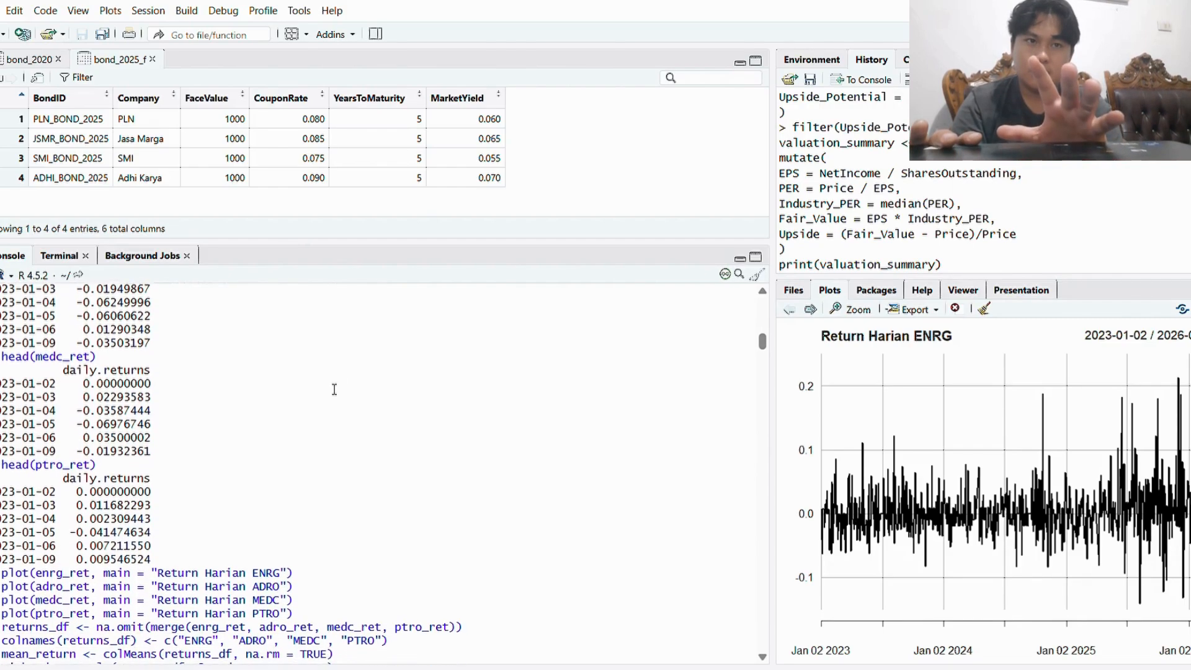
pyautogui.scroll(-3, 334, 389)
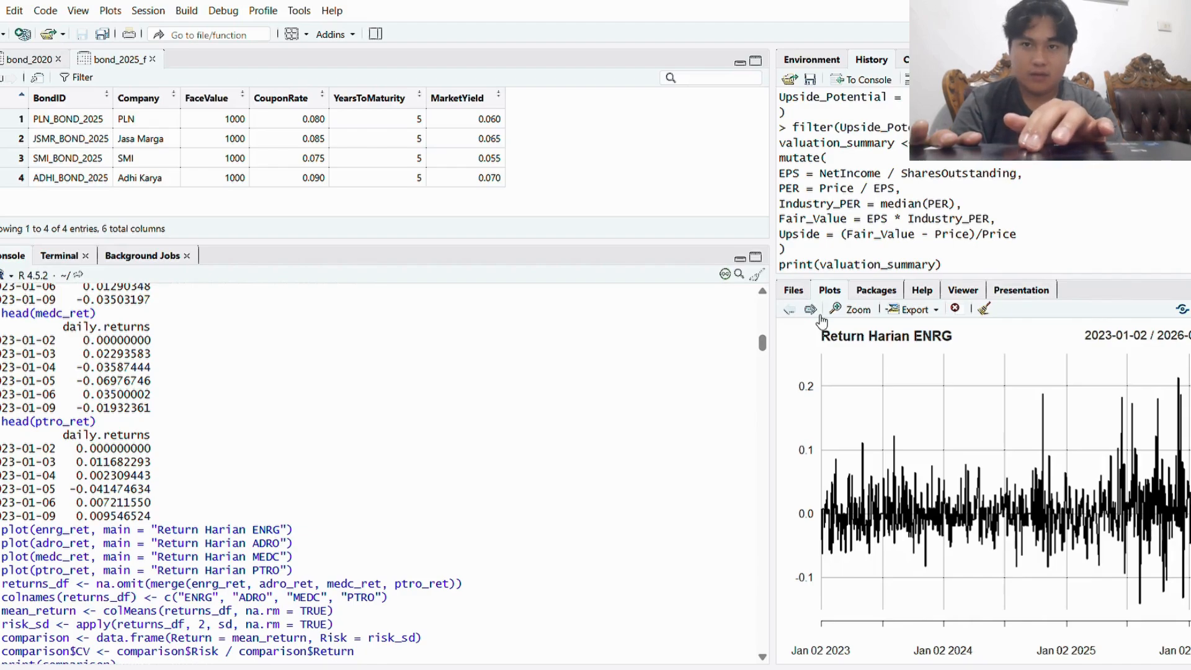
pyautogui.scroll(-3, 481, 420)
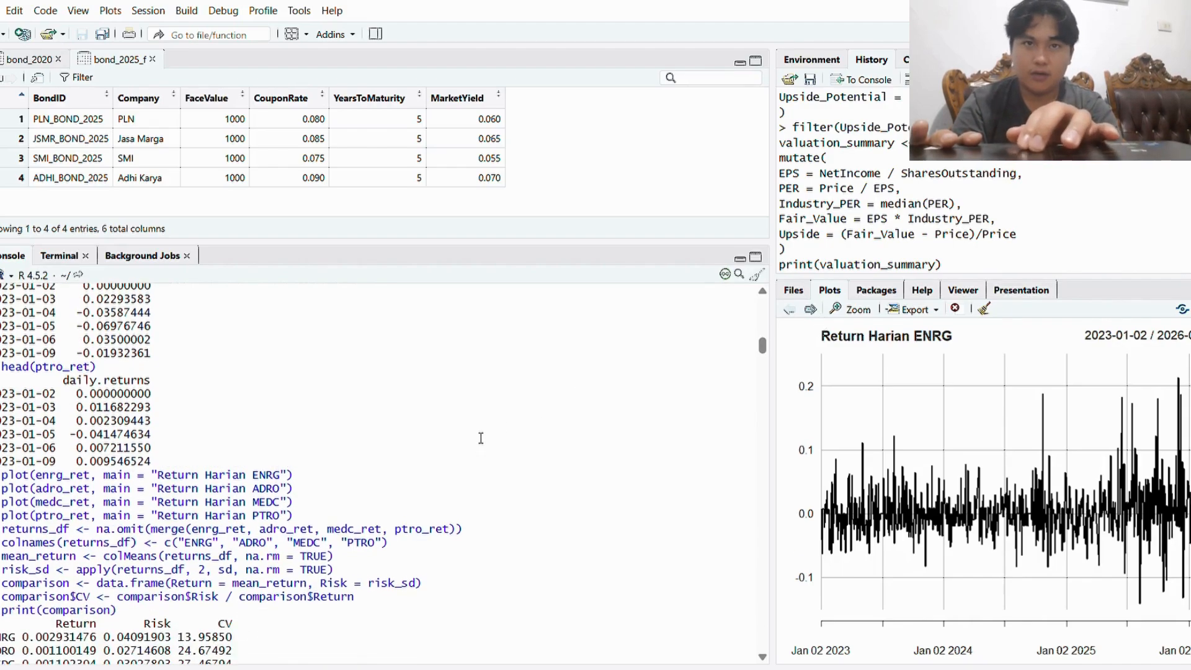
# - Review the console code and output for the stocks' return, risk and CV comparison and the equally weighted portfolio risk
pyautogui.scroll(-3, 480, 420)
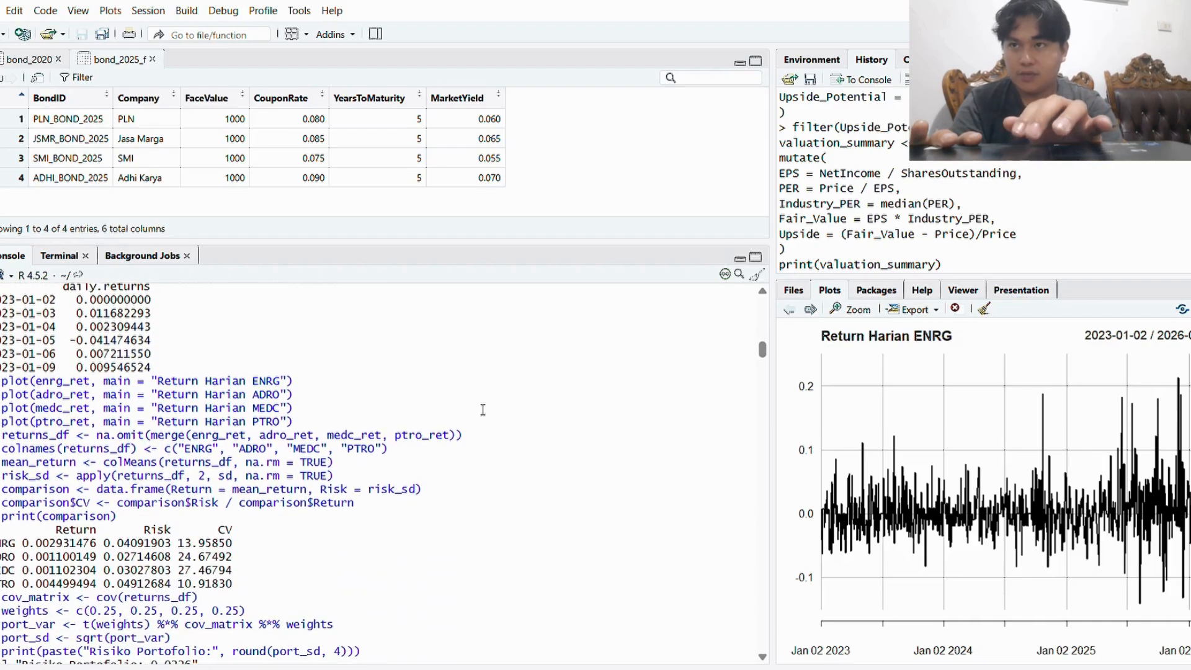
pyautogui.scroll(2, 482, 410)
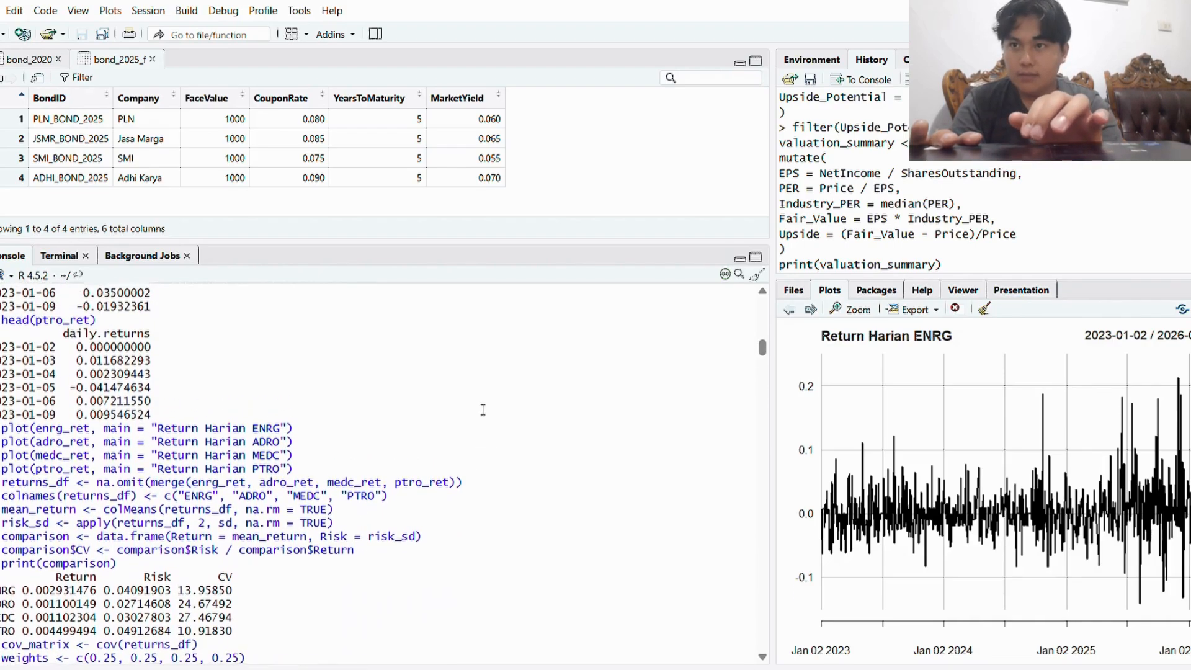
pyautogui.scroll(-3, 482, 409)
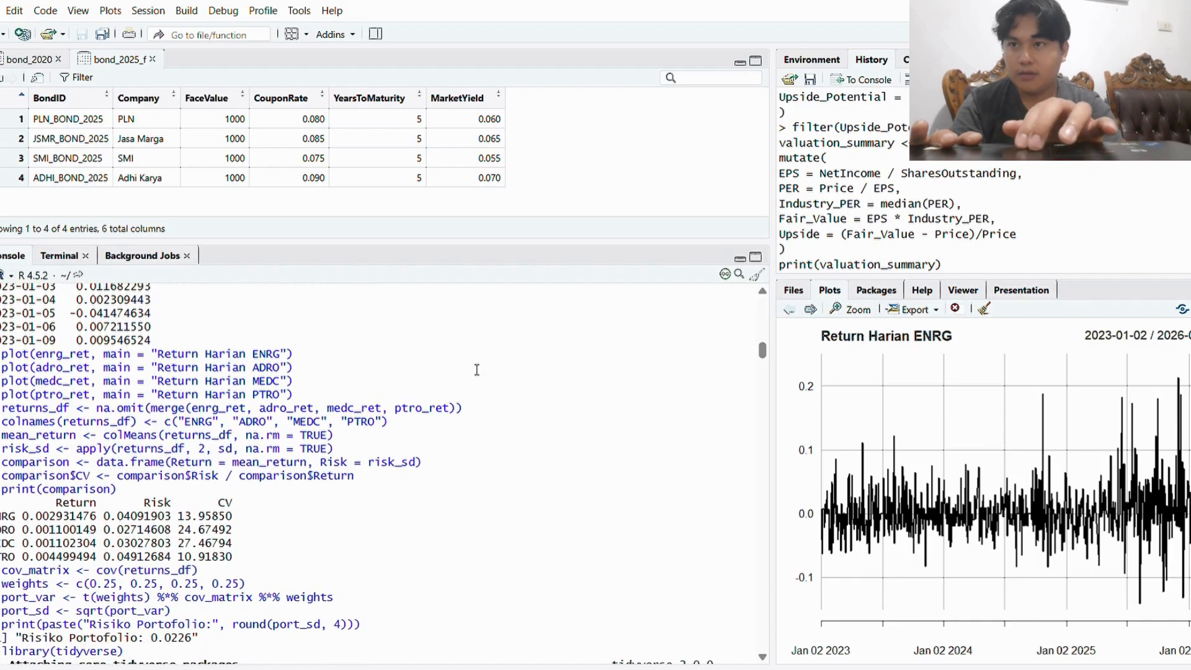
pyautogui.scroll(-3, 476, 370)
pyautogui.scroll(2, 476, 369)
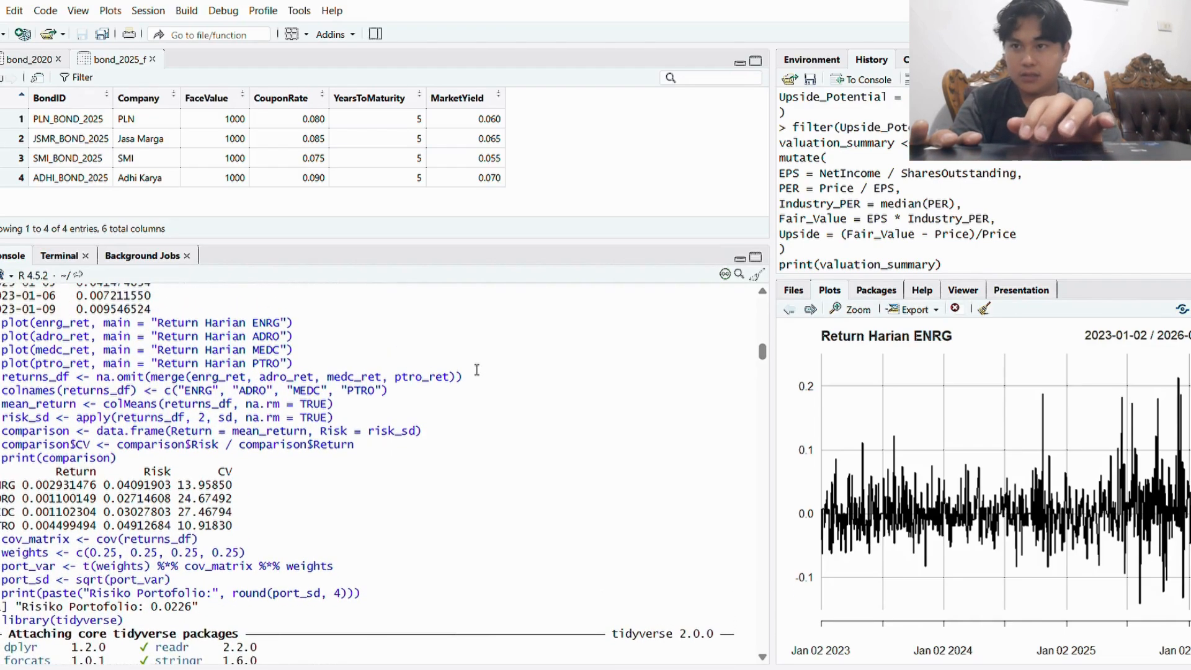
pyautogui.scroll(-1, 475, 360)
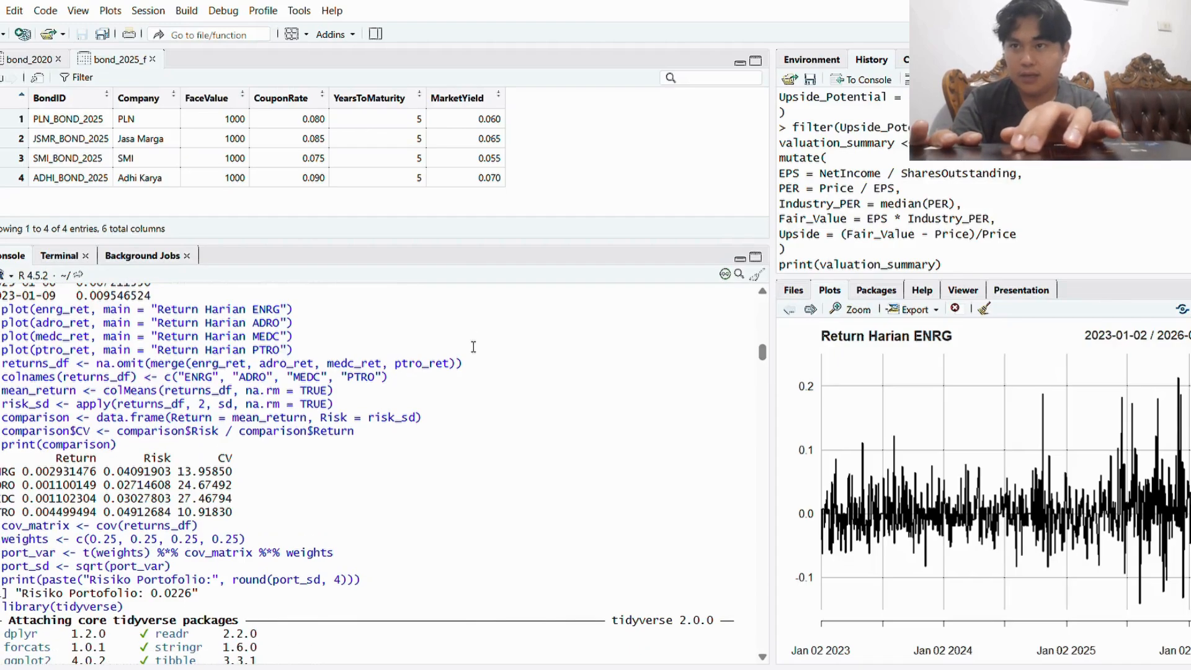
pyautogui.scroll(-3, 473, 347)
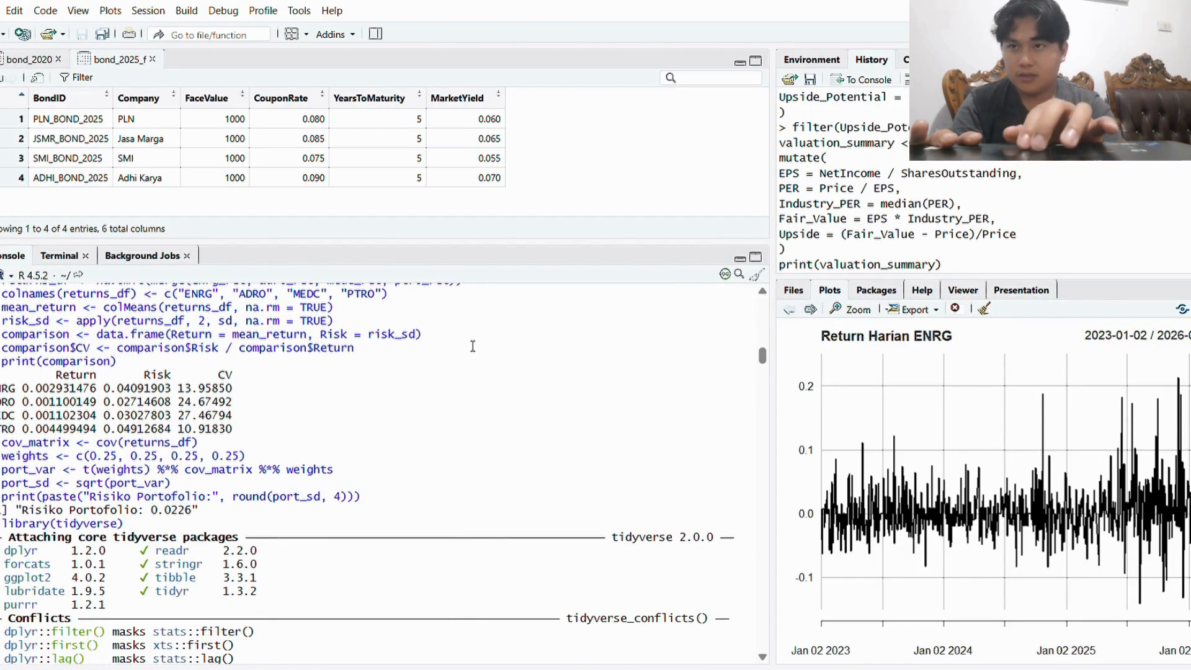
# - Examine the tidyverse loading output and the stocks data frame with its fundamental screening code in the console
pyautogui.scroll(-5, 472, 346)
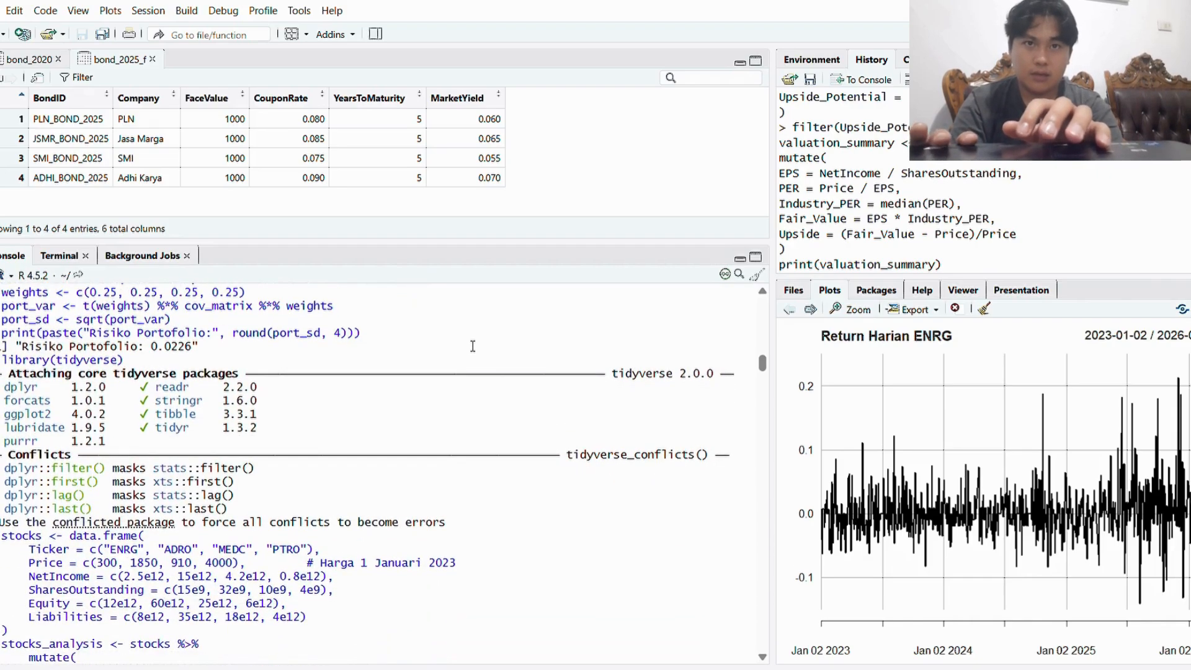
pyautogui.scroll(-3, 473, 345)
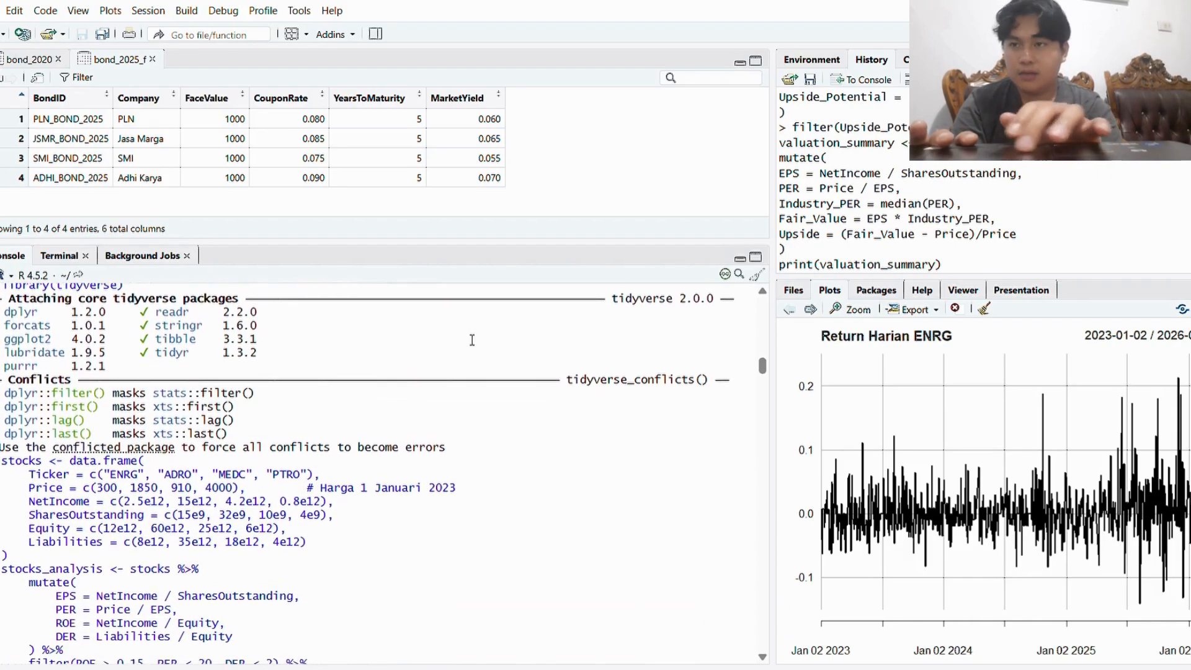
pyautogui.scroll(-1, 472, 340)
pyautogui.scroll(-3, 472, 339)
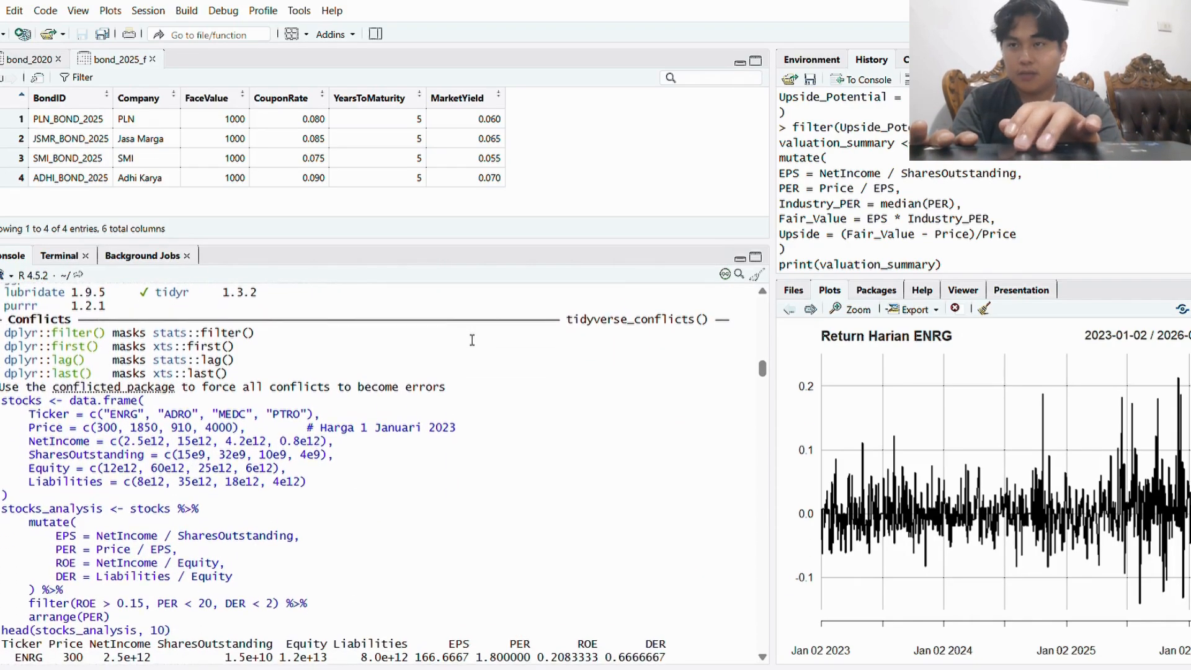
# - Browse forward through the daily return charts from ENRG to the PTRO chart
pyautogui.click(813, 310)
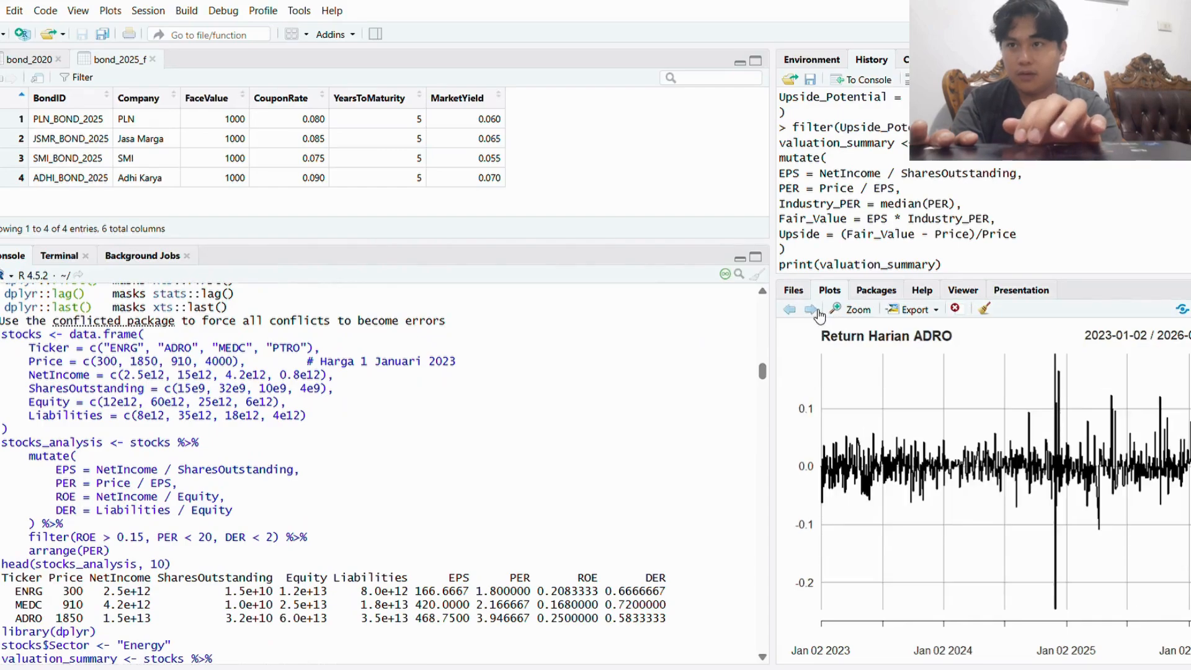
pyautogui.click(813, 310)
pyautogui.click(813, 309)
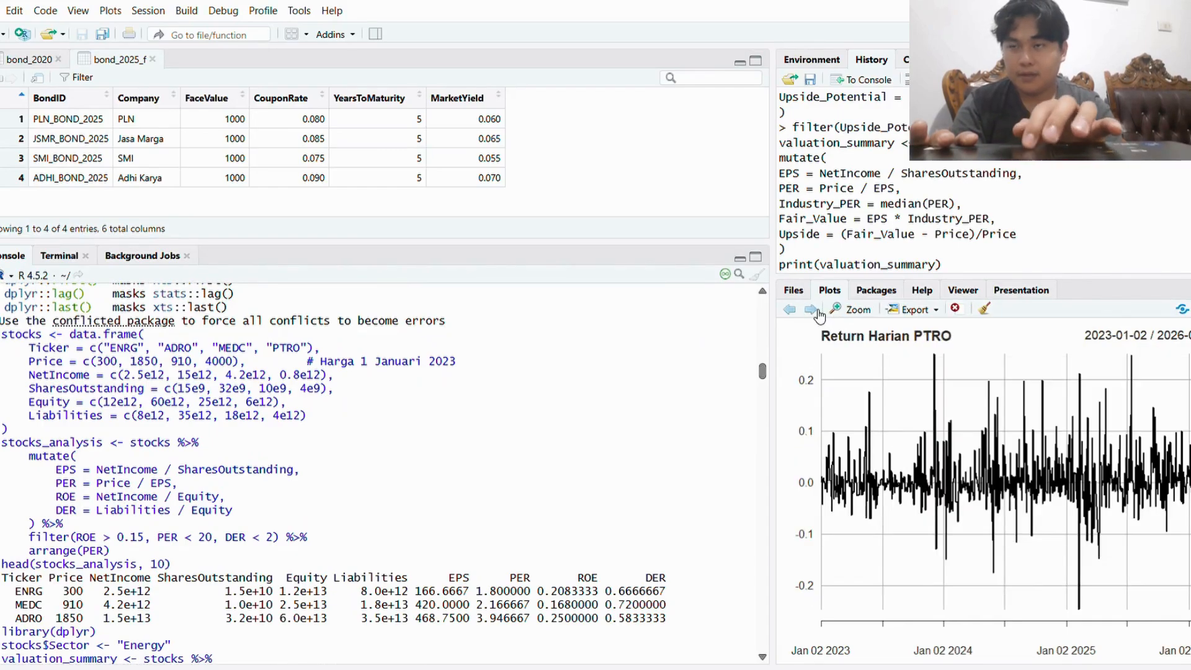
# - Review the stock screening results by EPS, PER, ROE and DER, and return to the stocks data frame definition
pyautogui.scroll(-2, 400, 375)
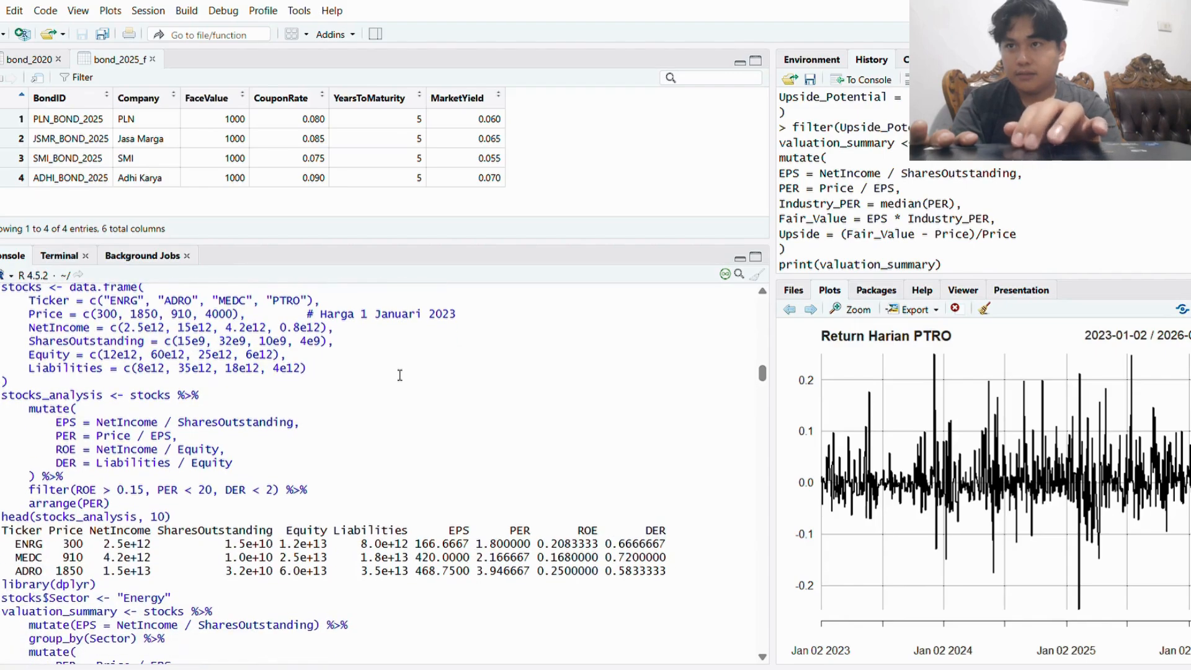
pyautogui.scroll(-1, 400, 375)
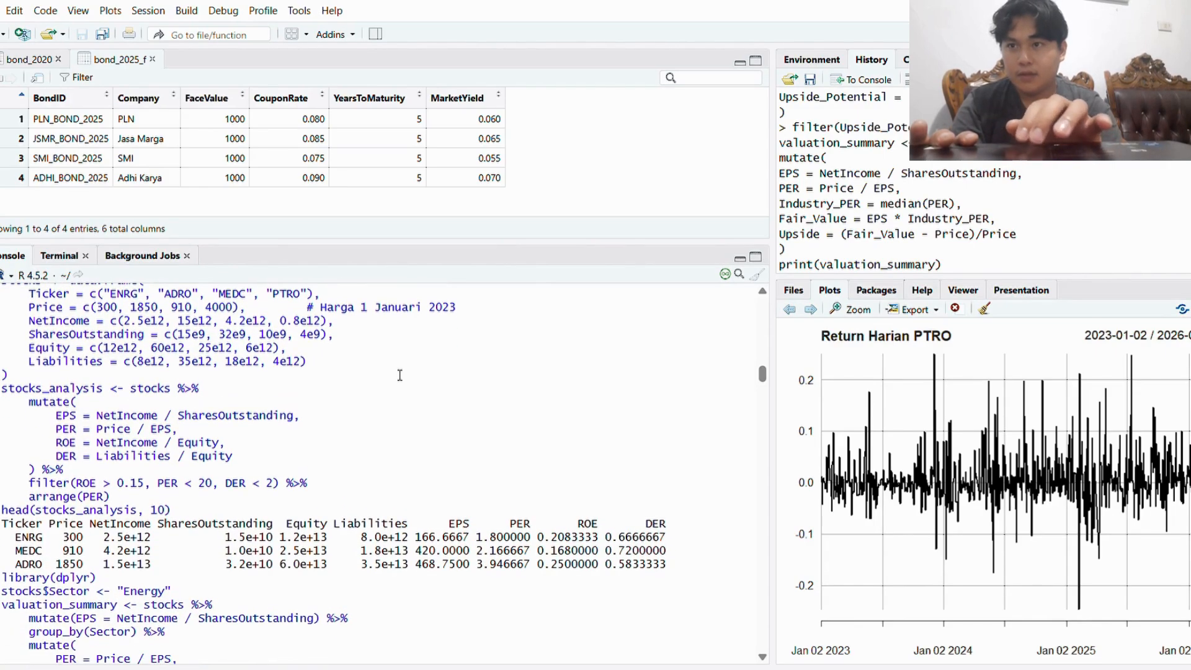
pyautogui.scroll(3, 400, 376)
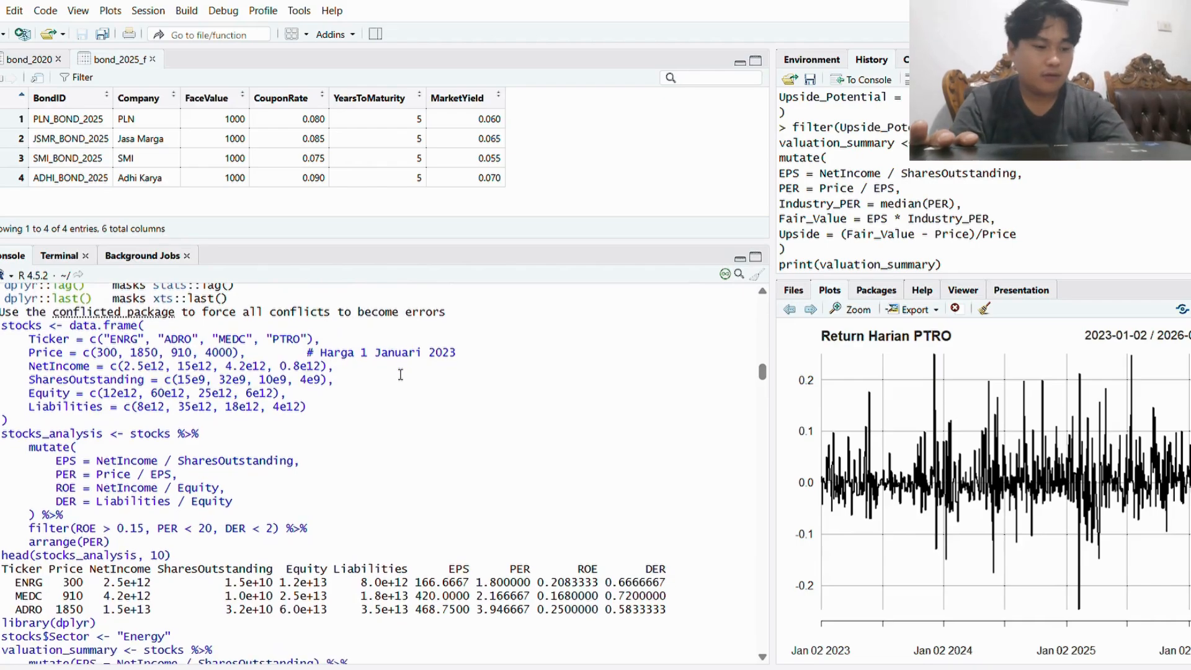
pyautogui.scroll(5, 400, 374)
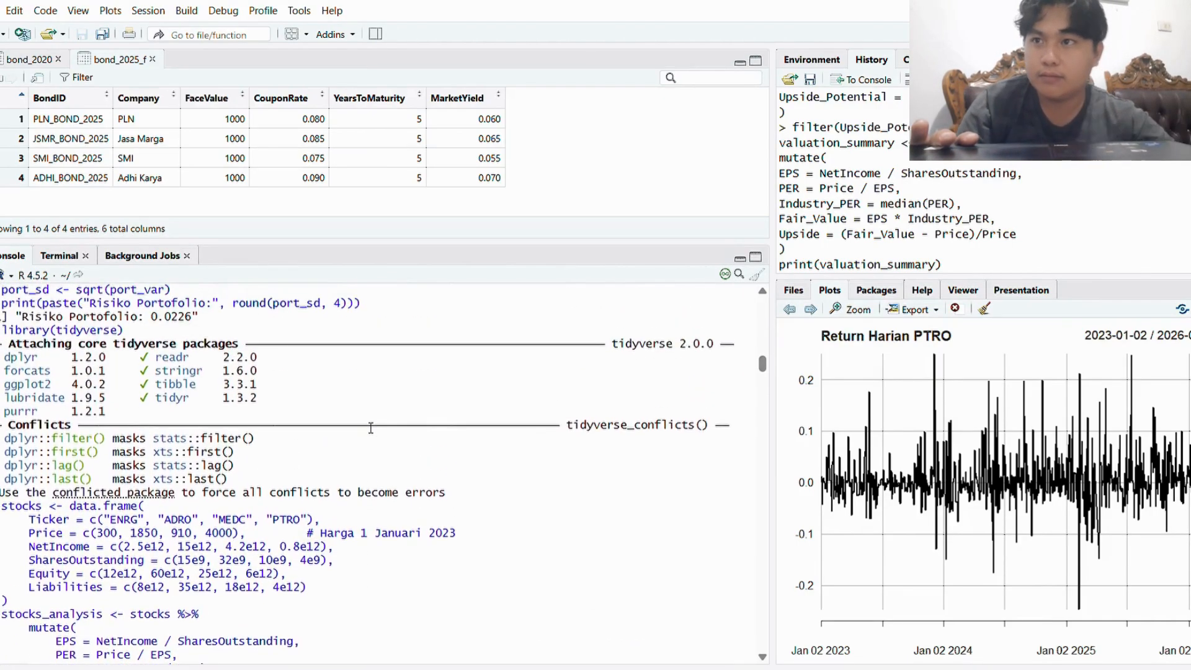
pyautogui.scroll(5, 371, 428)
pyautogui.scroll(-5, 371, 428)
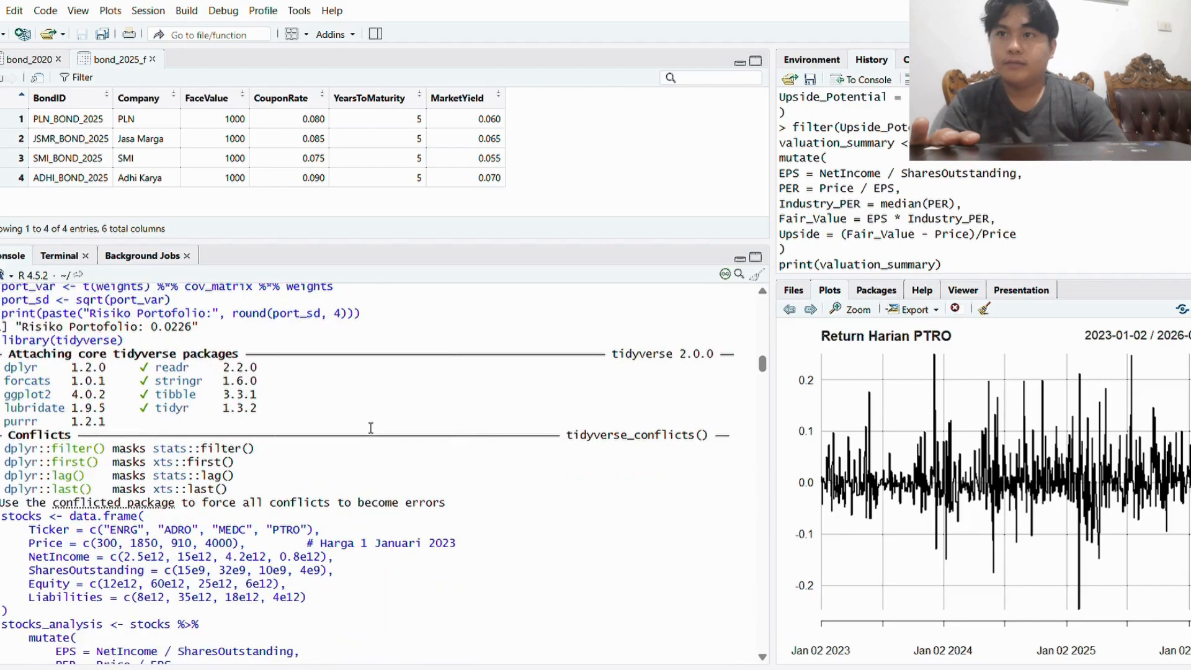
pyautogui.scroll(-1, 371, 428)
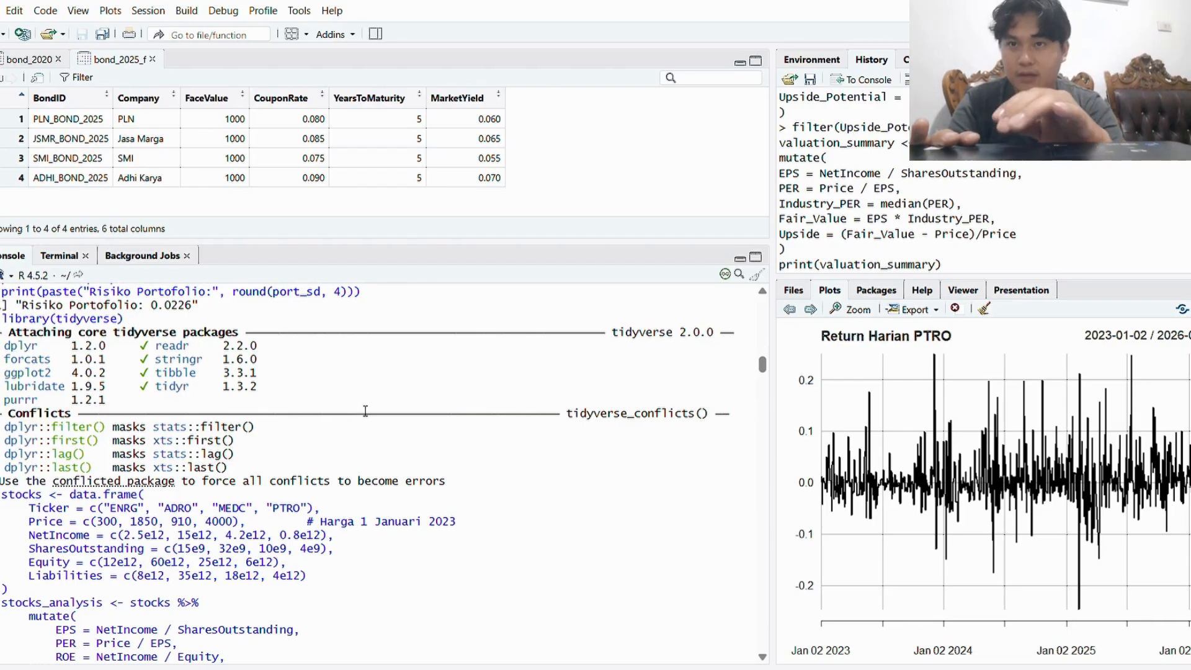
# - Examine the stocks_analysis code with its EPS, PER, ROE and DER calculations, the filter conditions and the screened stocks table
pyautogui.scroll(-2, 358, 388)
pyautogui.scroll(-2, 358, 385)
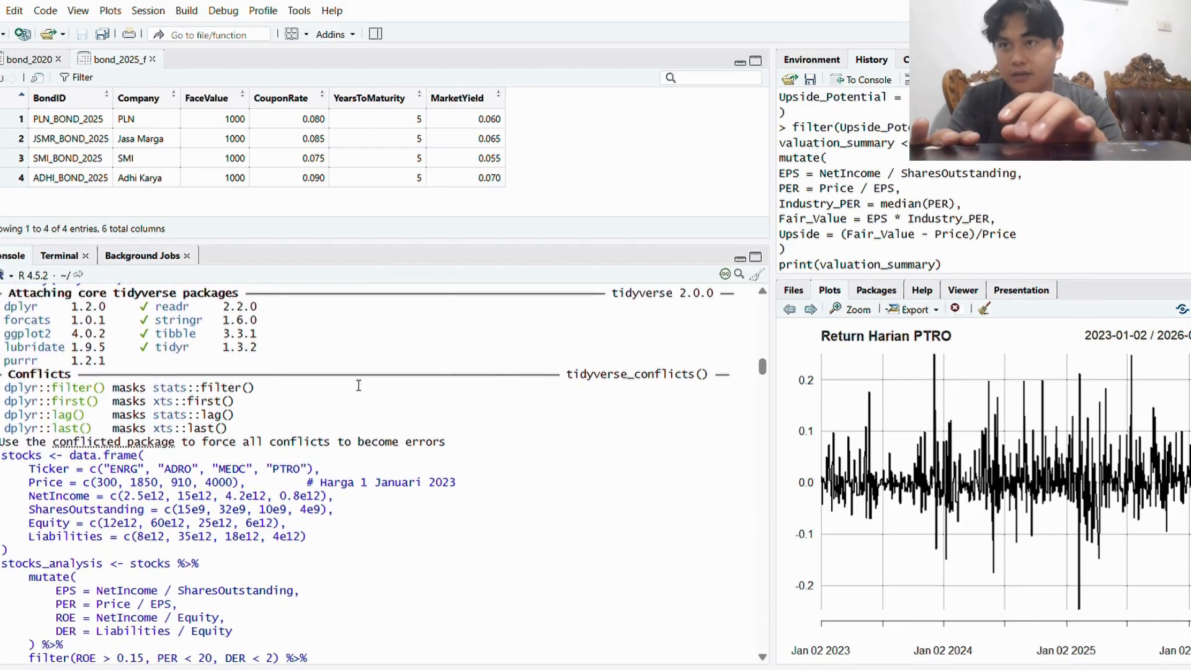
pyautogui.scroll(-1, 358, 385)
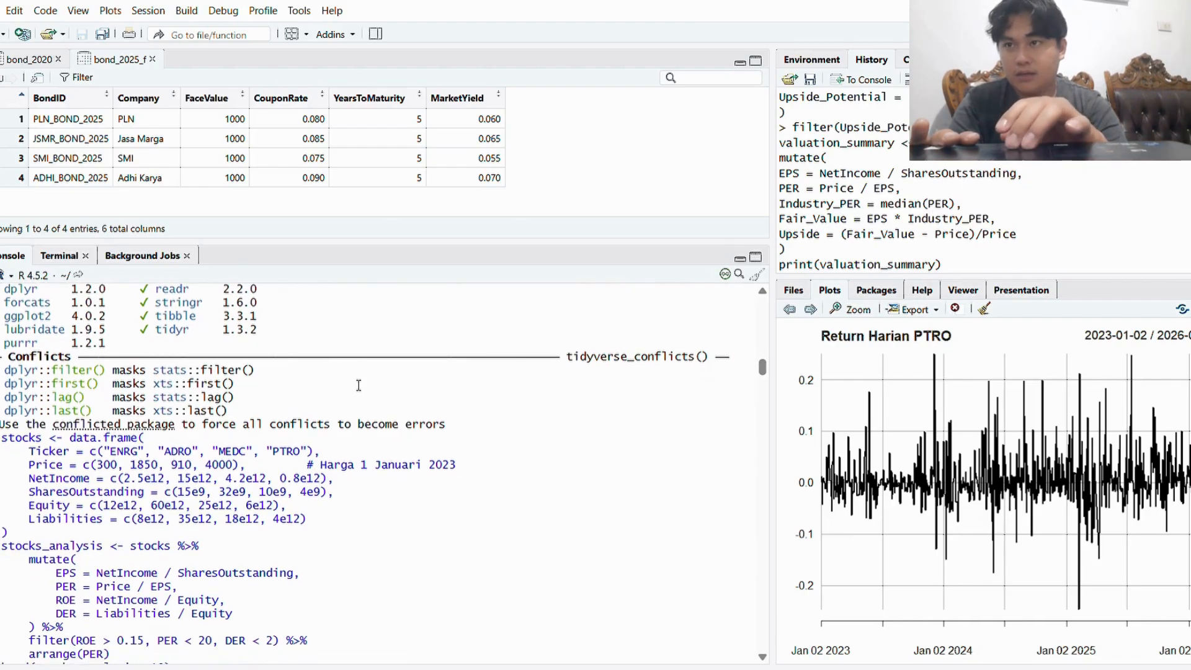
pyautogui.scroll(-6, 359, 385)
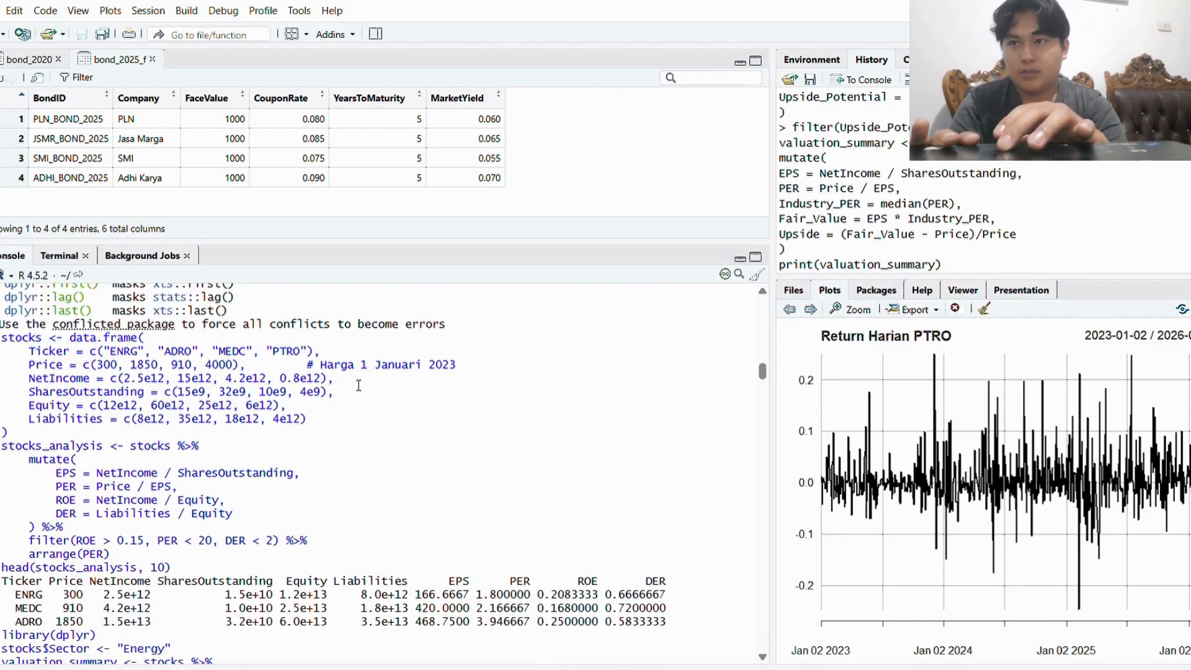
pyautogui.scroll(-3, 331, 473)
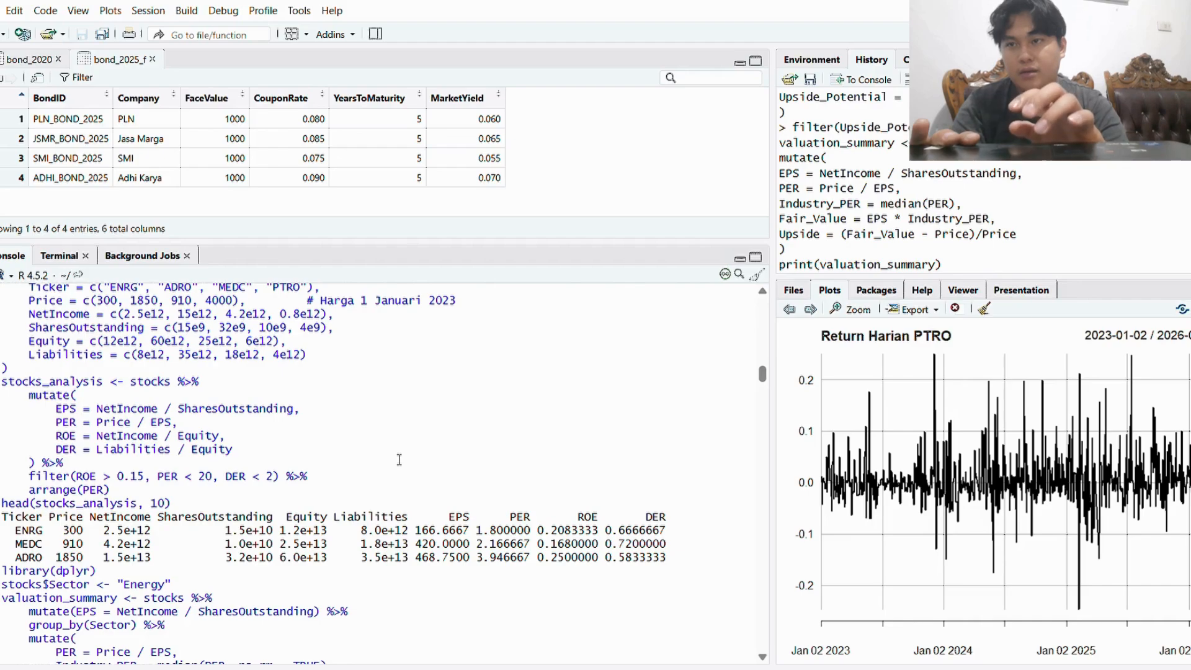
pyautogui.scroll(-3, 399, 459)
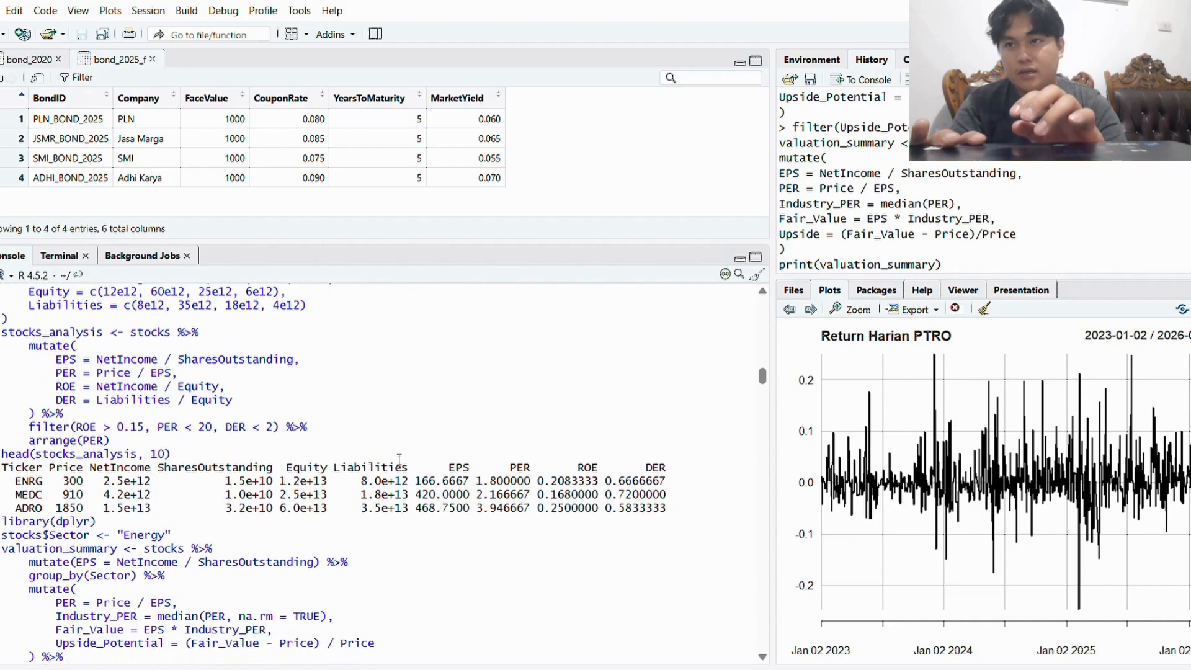
# - Examine the valuation_summary code and its output table comparing Price, Fair_Value and Upside_Potential for the four energy stocks
pyautogui.scroll(-4, 399, 459)
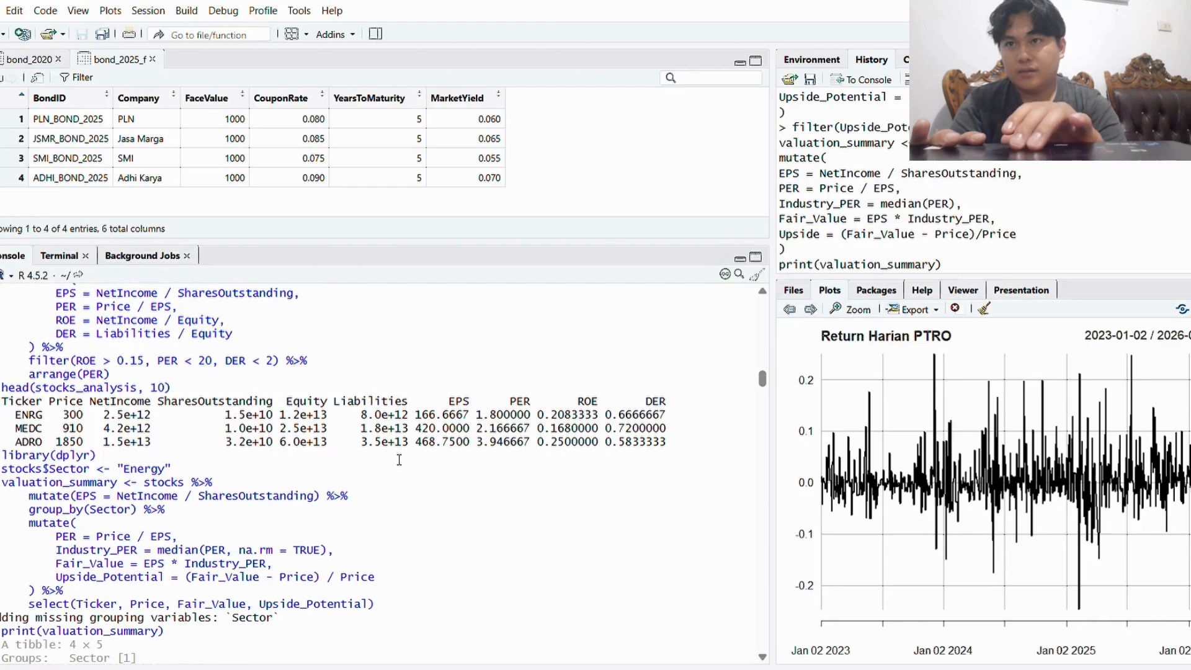
pyautogui.scroll(-5, 399, 459)
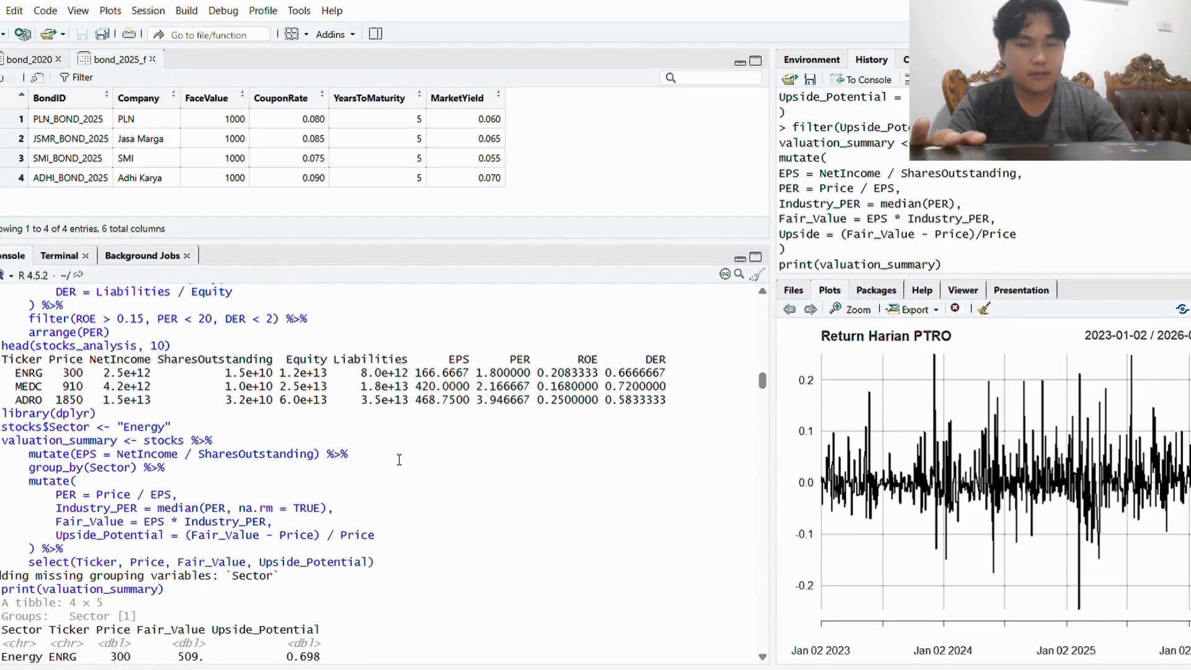
pyautogui.scroll(-6, 399, 459)
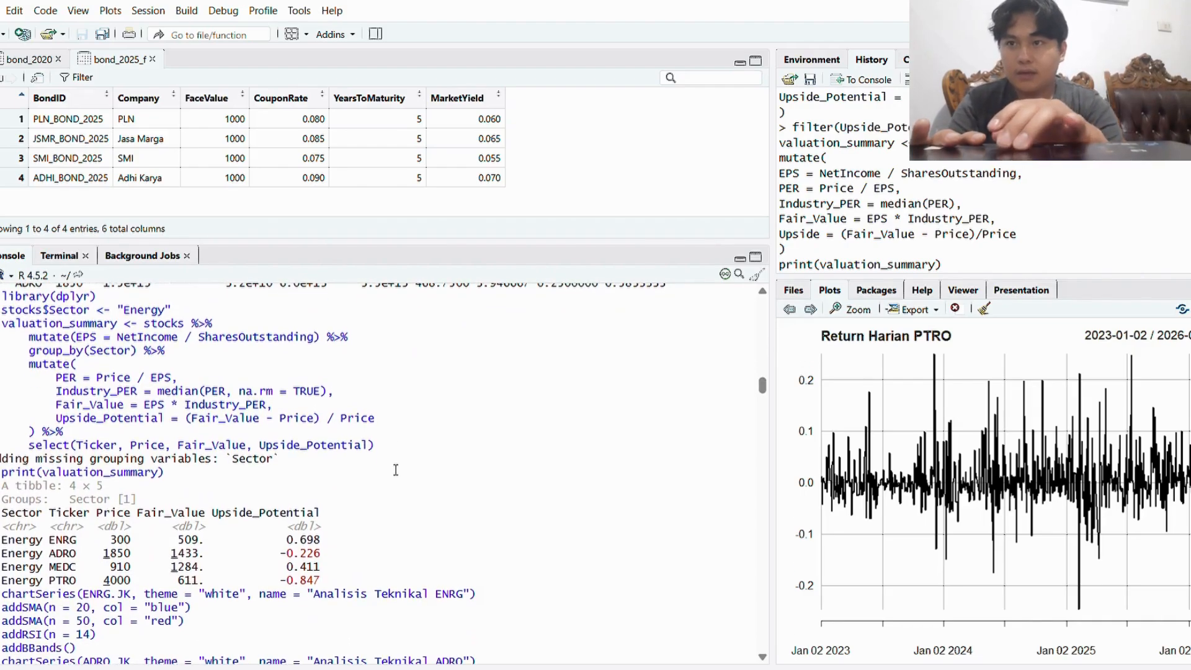
pyautogui.scroll(2, 399, 459)
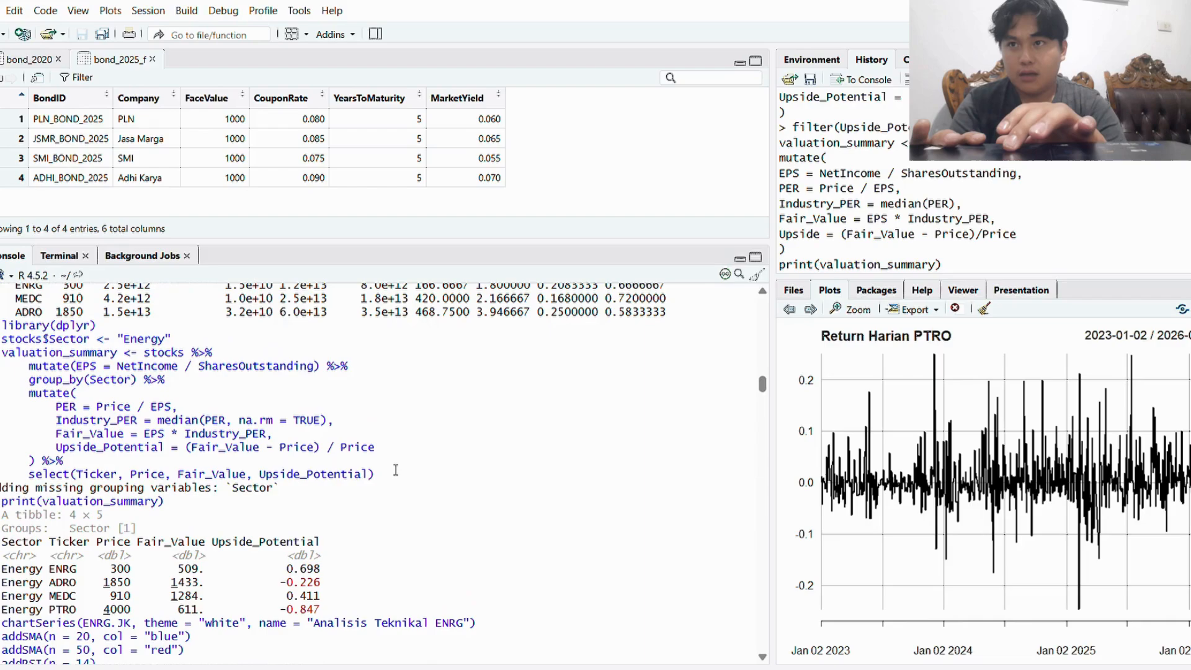
pyautogui.scroll(-1, 396, 469)
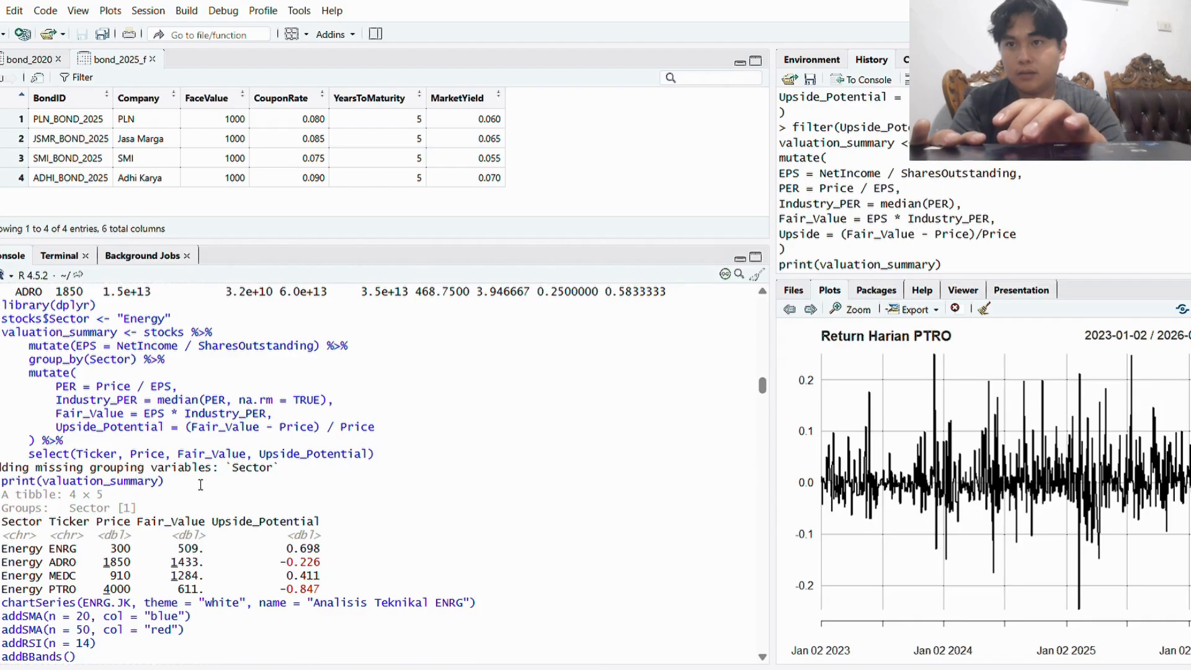
pyautogui.scroll(1, 200, 484)
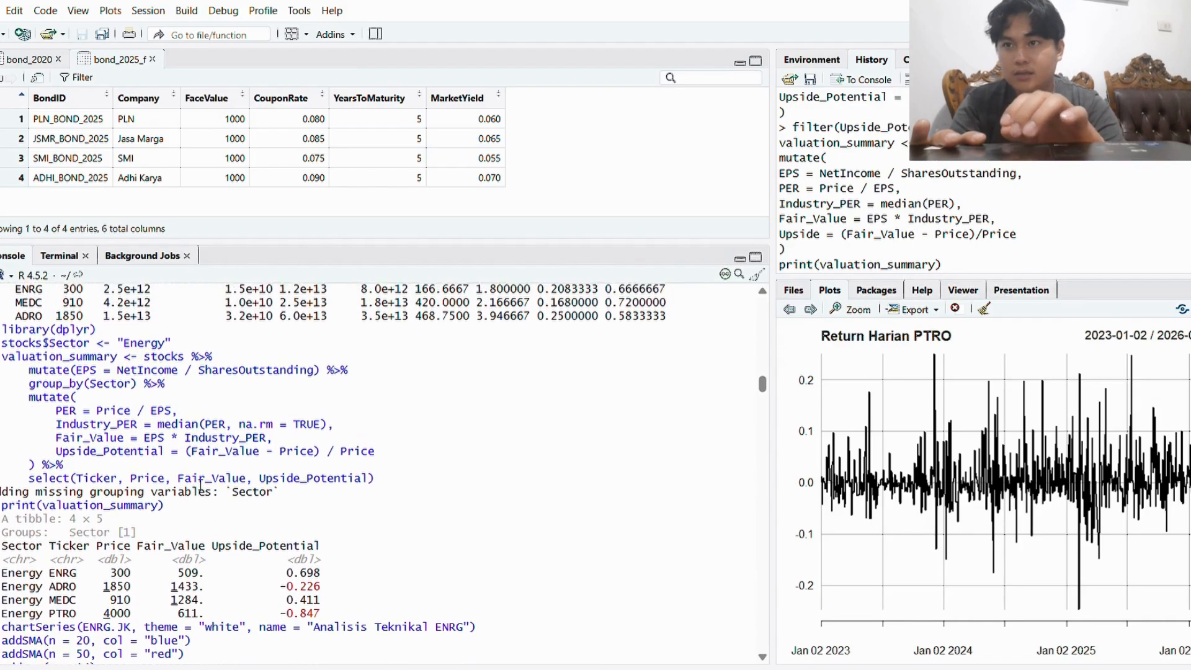
pyautogui.scroll(-1, 200, 484)
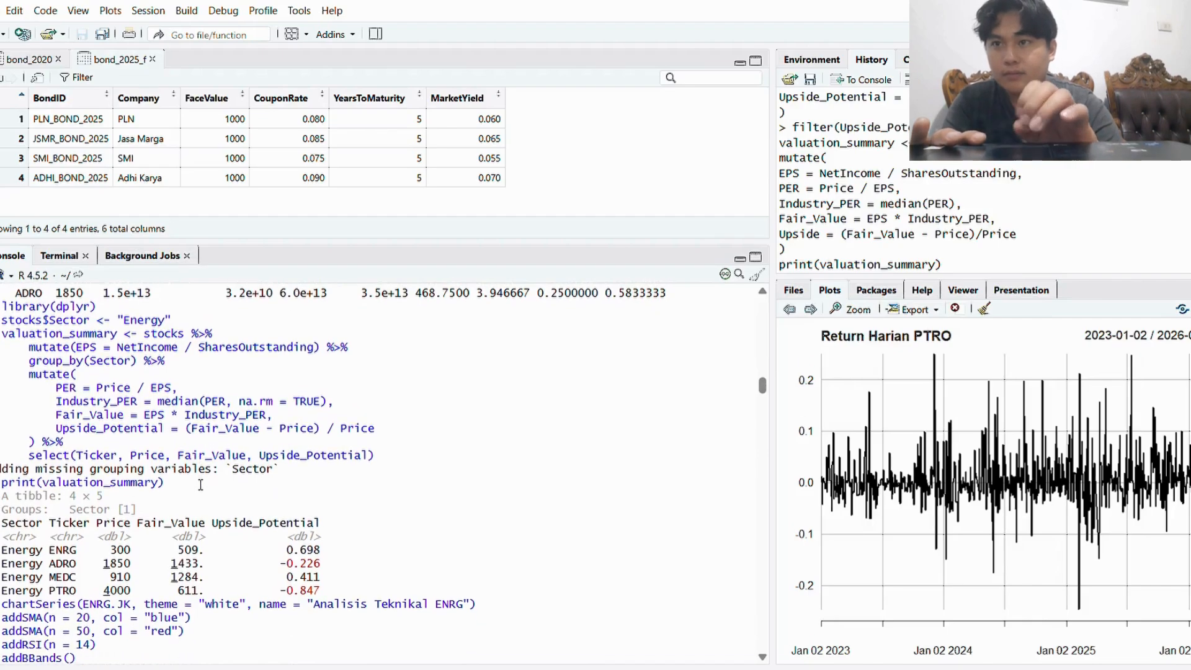
pyautogui.scroll(-1, 200, 484)
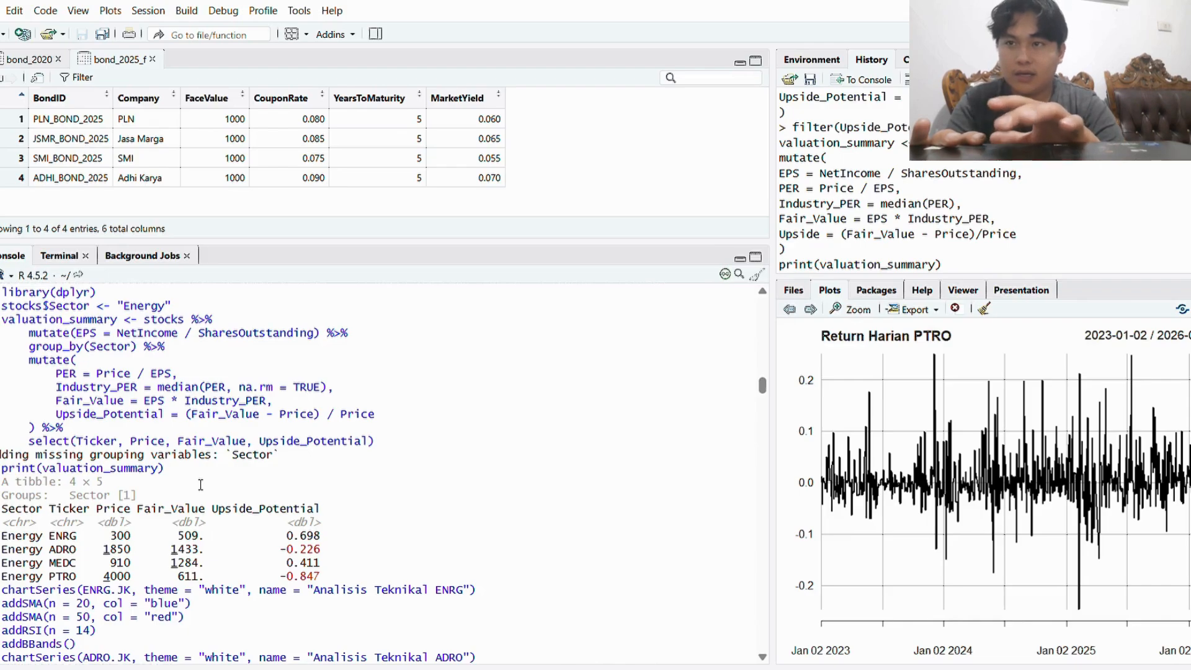
# - Review the chartSeries code for the four stocks and browse forward through the ENRG technical analysis charts with SMA and RSI overlays
pyautogui.scroll(-3, 200, 485)
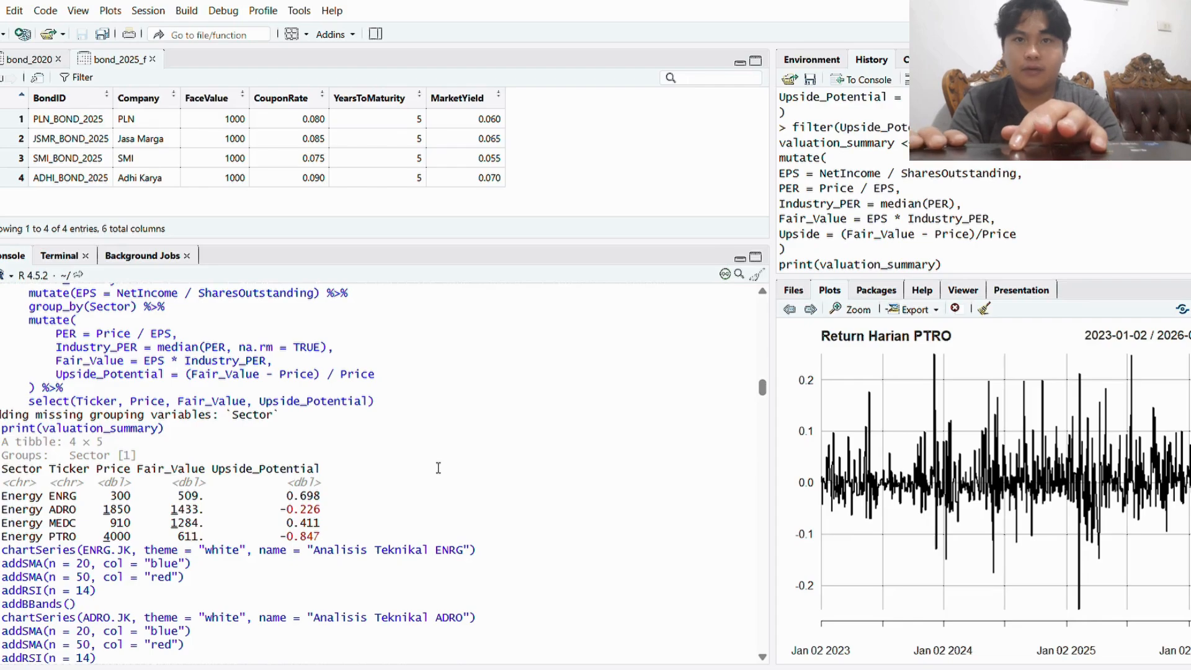
pyautogui.scroll(-2, 439, 462)
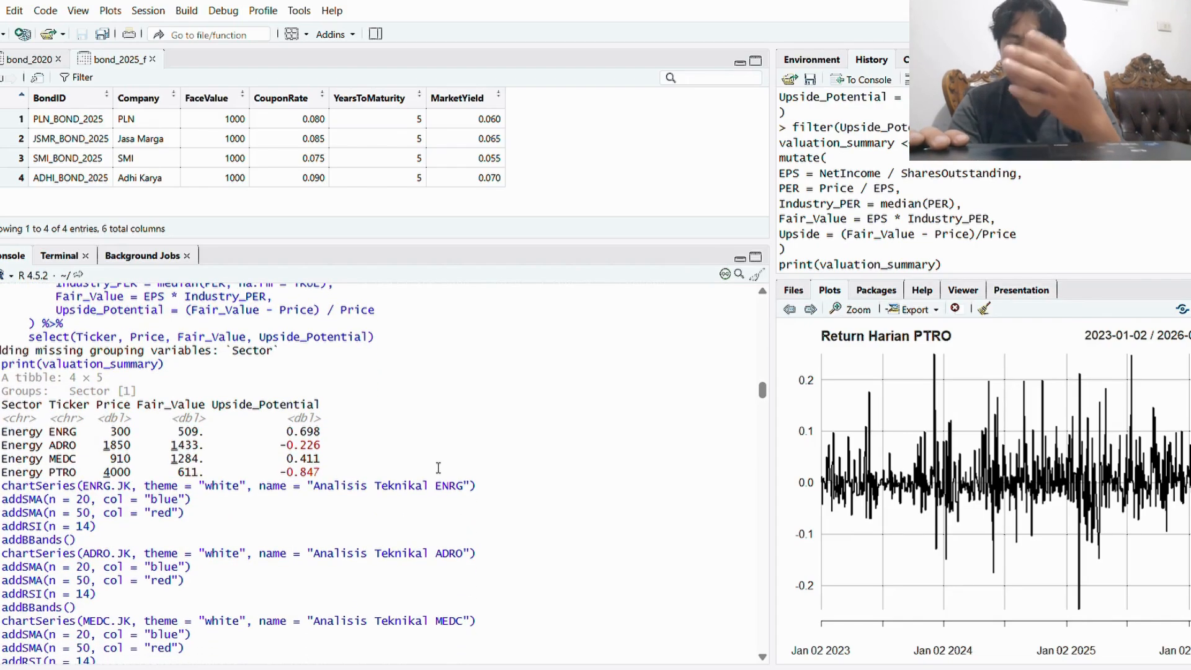
pyautogui.scroll(-4, 442, 451)
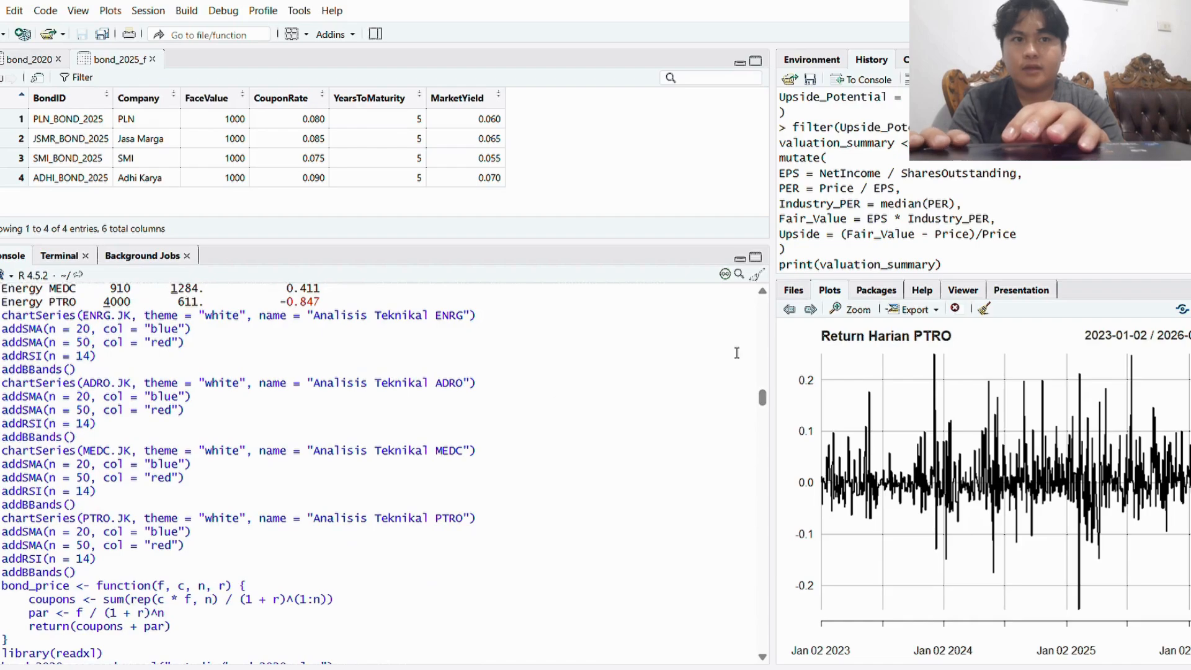
pyautogui.click(811, 310)
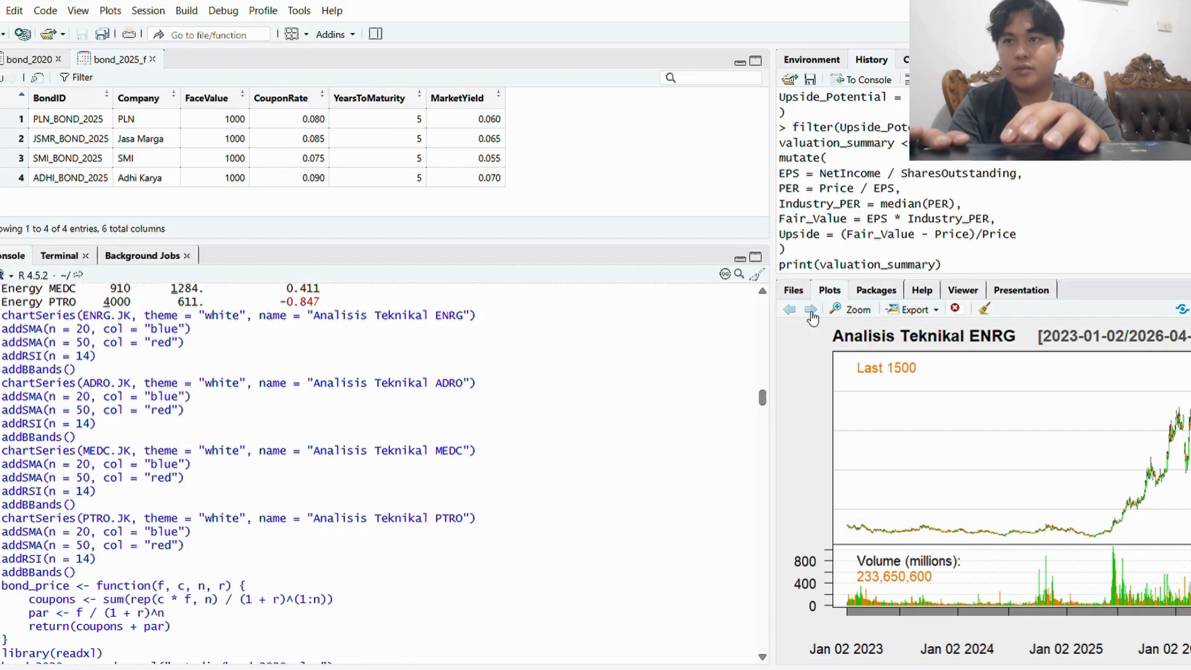
pyautogui.click(810, 310)
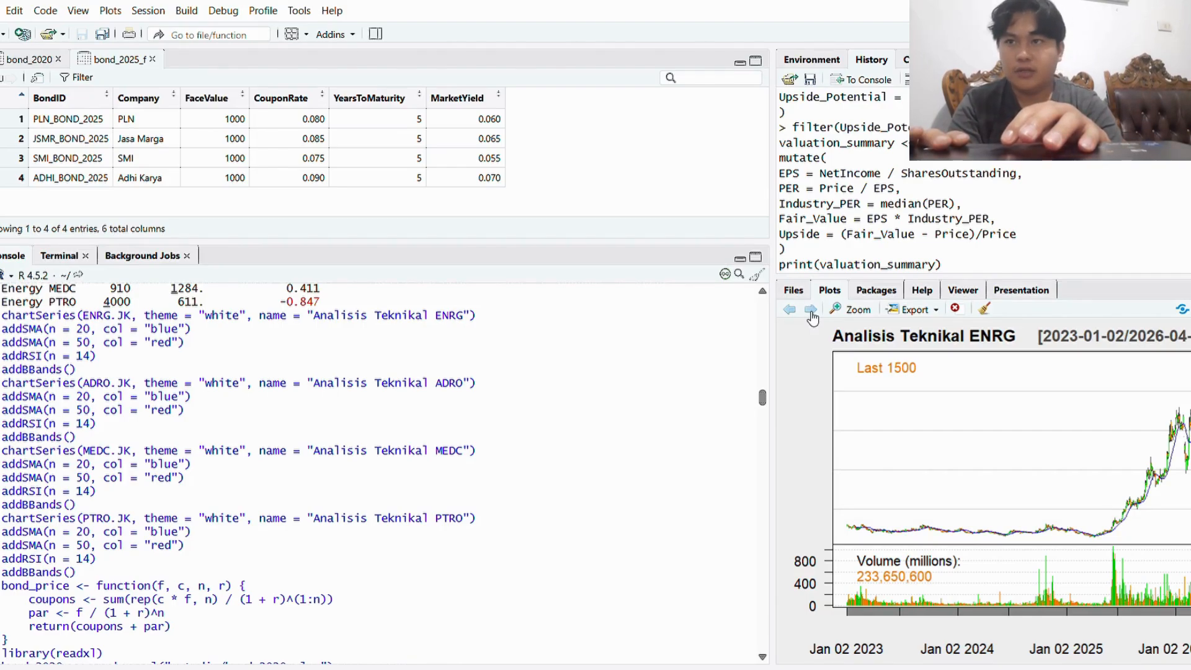
pyautogui.click(810, 310)
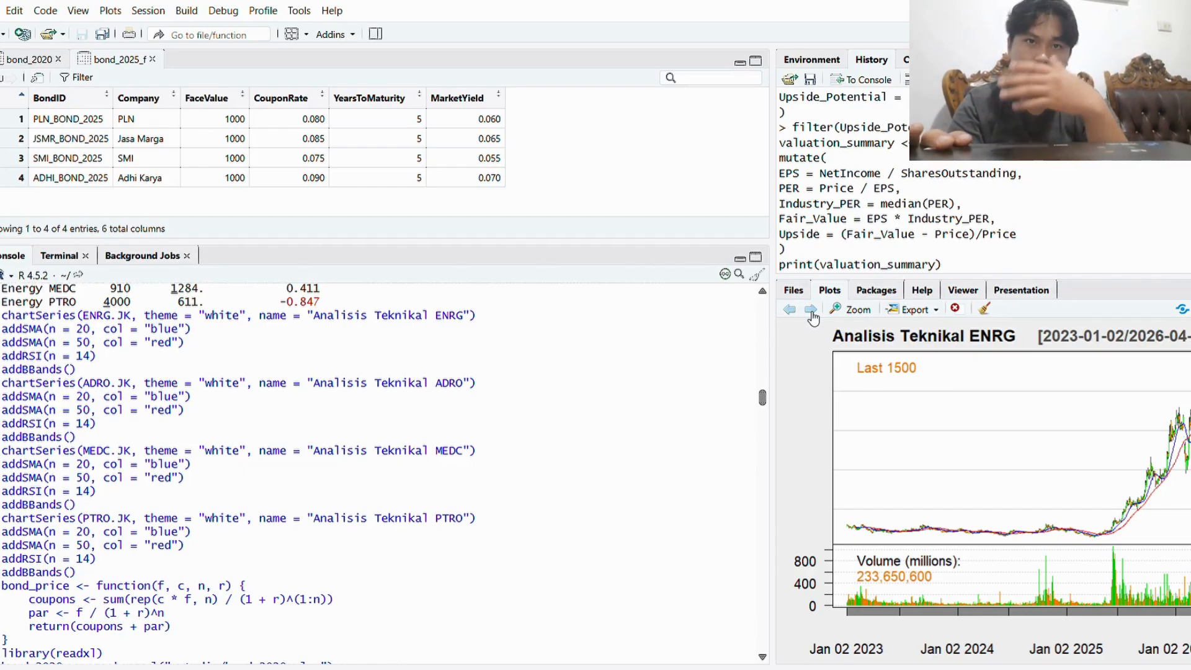
pyautogui.click(811, 314)
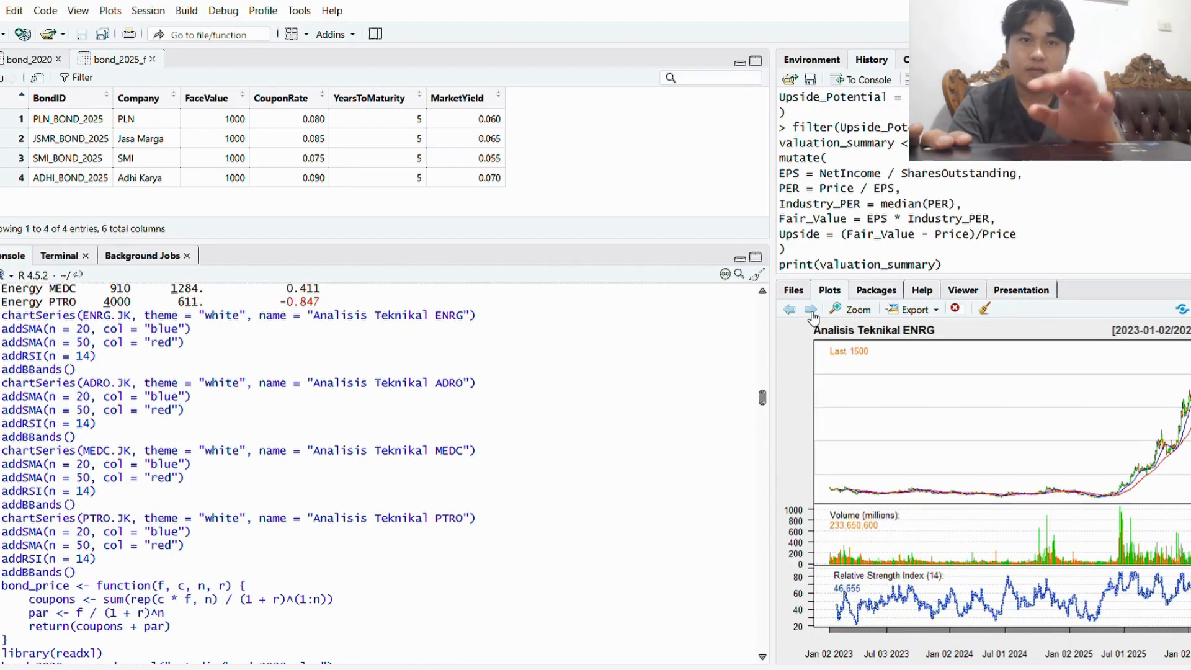
pyautogui.click(812, 312)
# - Browse forward through the ADRO and MEDC technical analysis charts with their moving averages and RSI
pyautogui.click(811, 312)
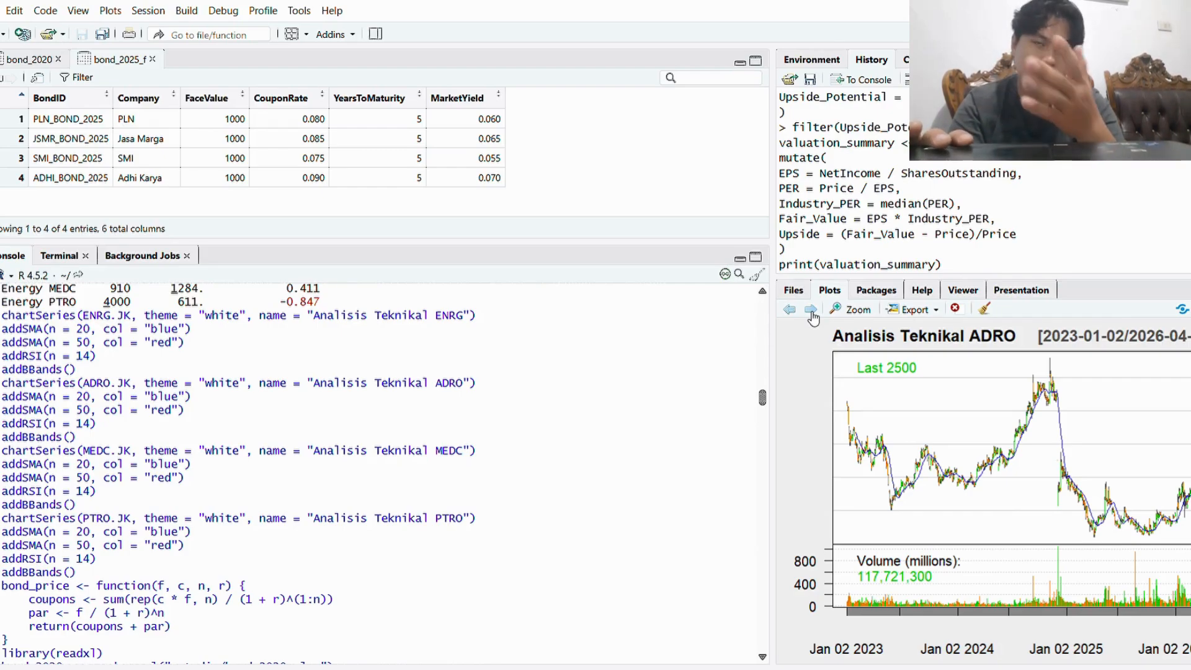
pyautogui.click(812, 312)
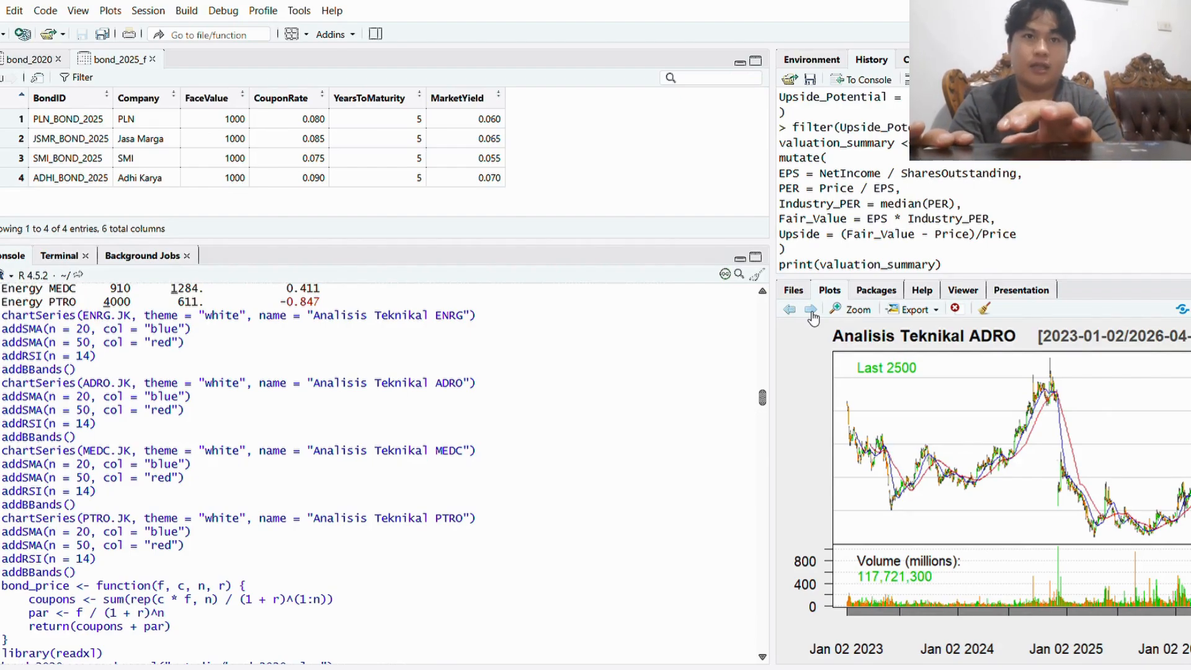
pyautogui.click(812, 313)
pyautogui.click(811, 312)
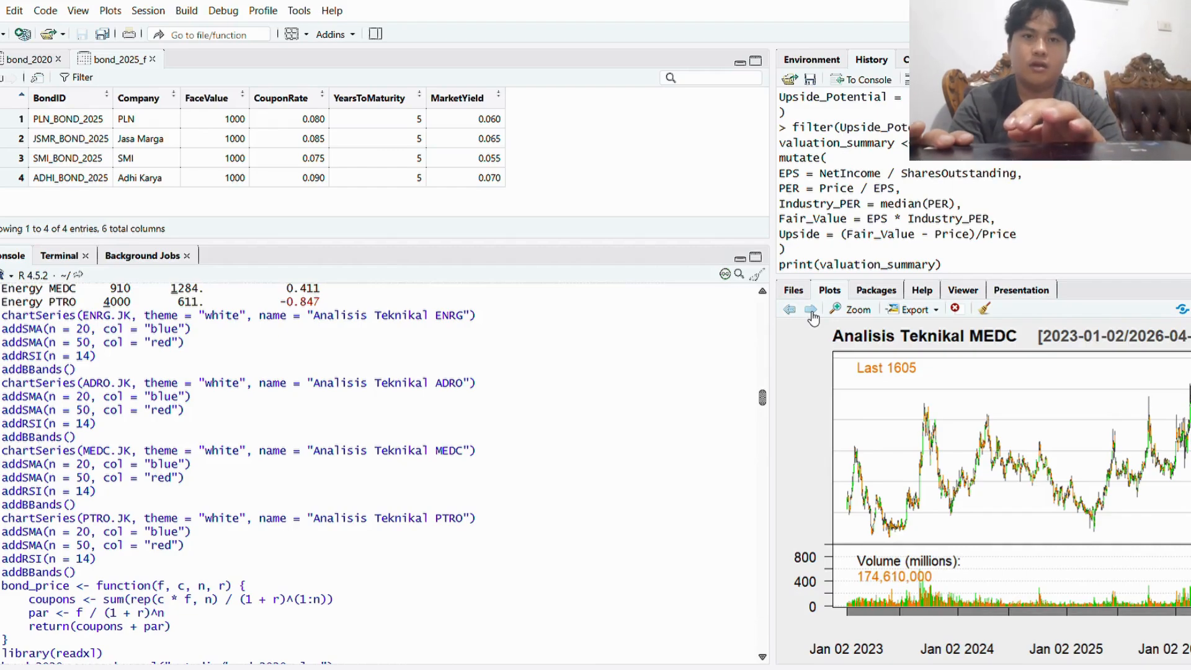
pyautogui.click(811, 312)
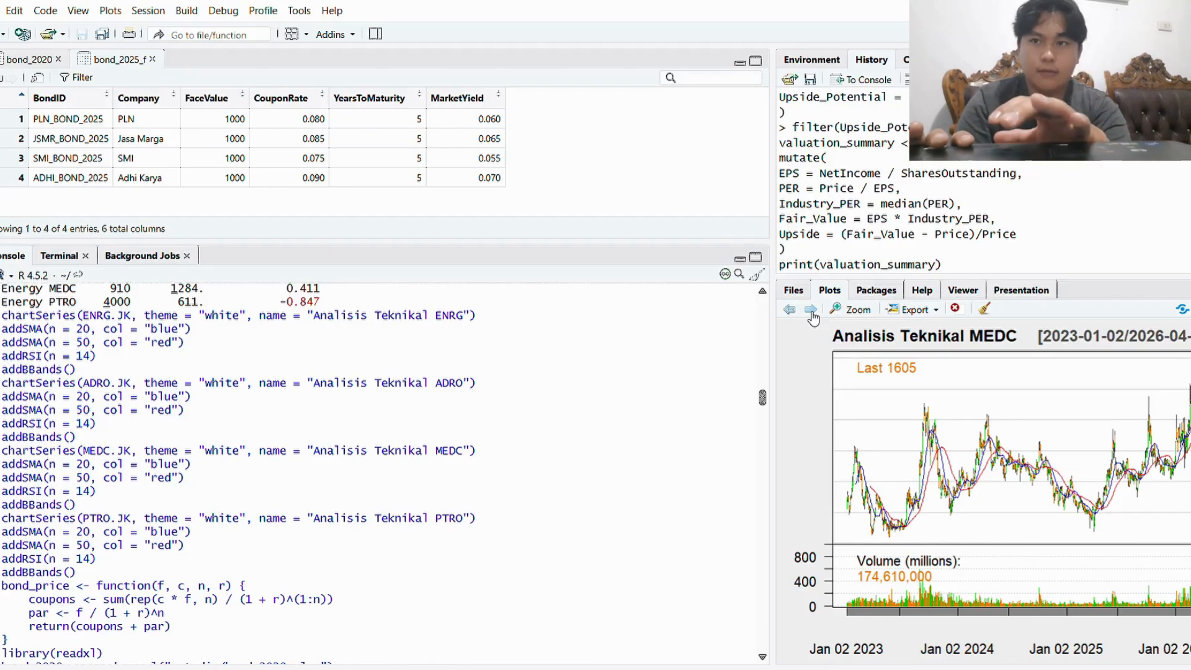
pyautogui.click(811, 311)
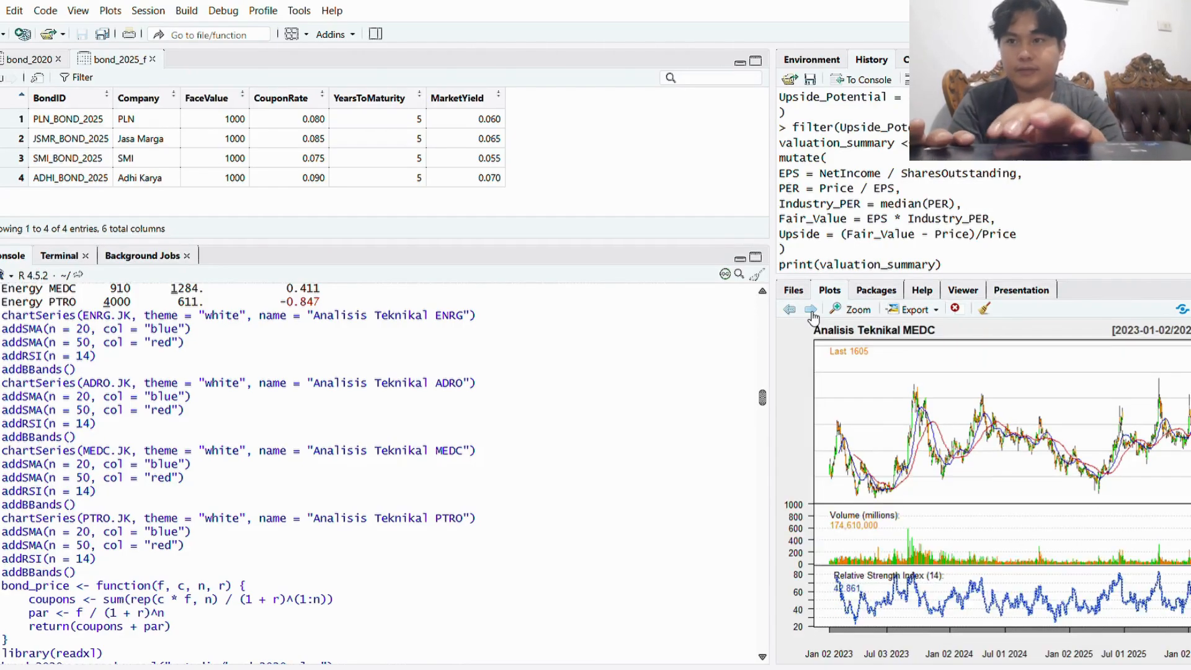
# - Browse forward through the PTRO technical analysis charts up to the version with Bollinger Bands, and bring the bond_price code into view
pyautogui.click(811, 310)
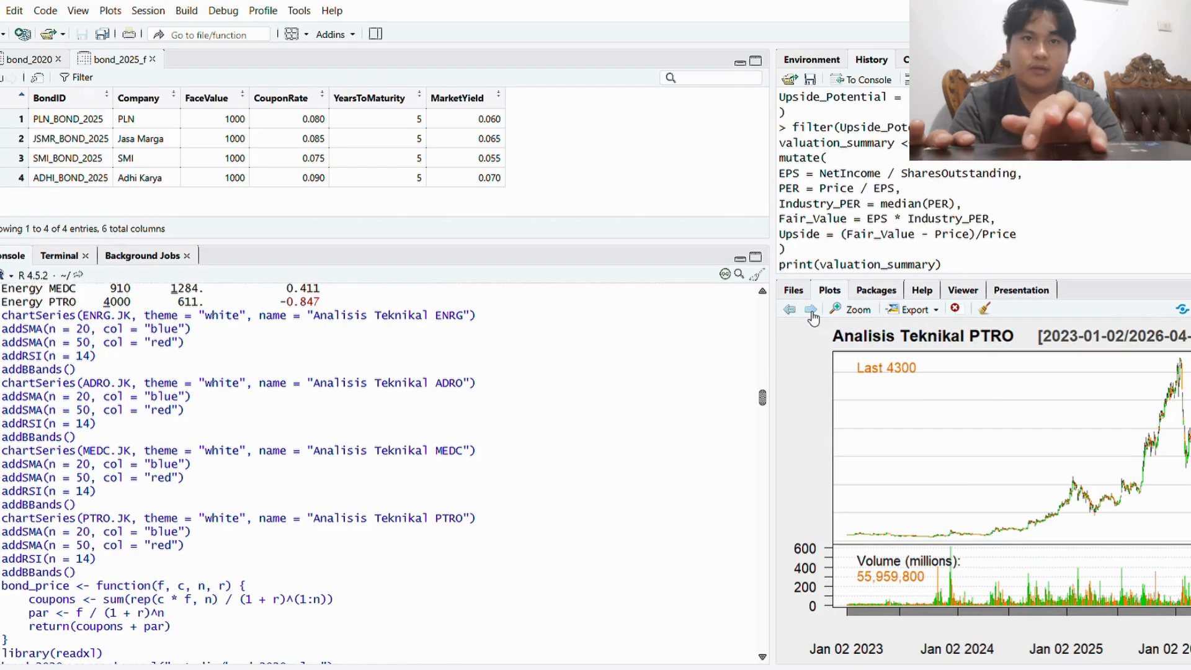
pyautogui.click(811, 311)
pyautogui.click(812, 310)
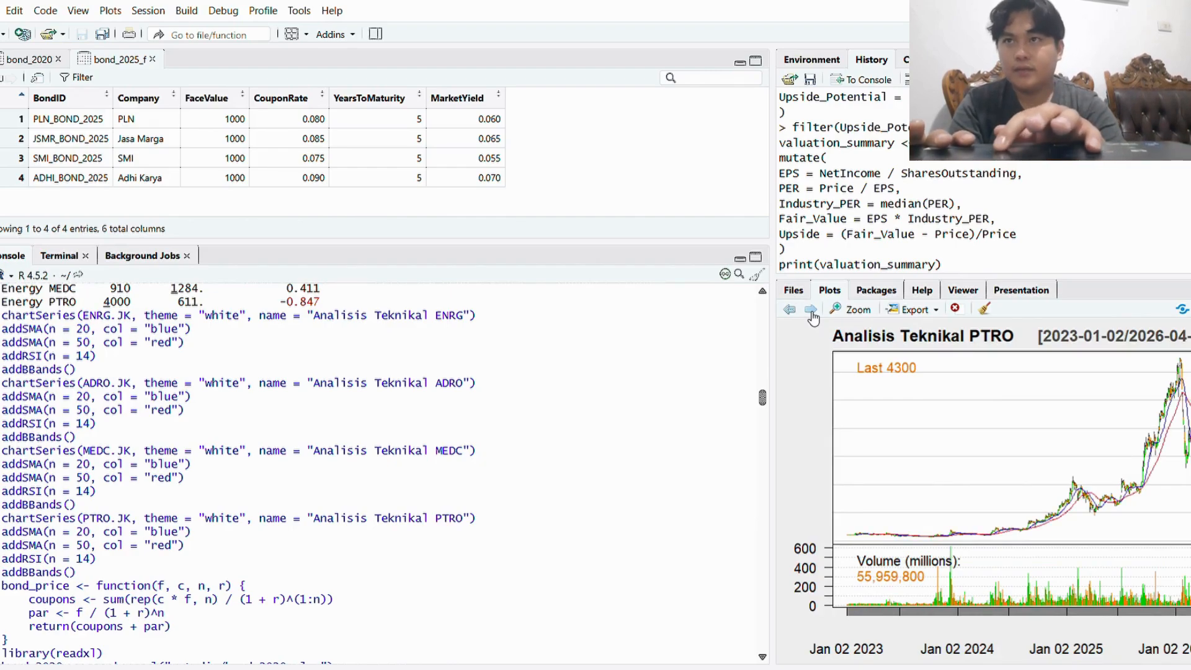
pyautogui.click(812, 310)
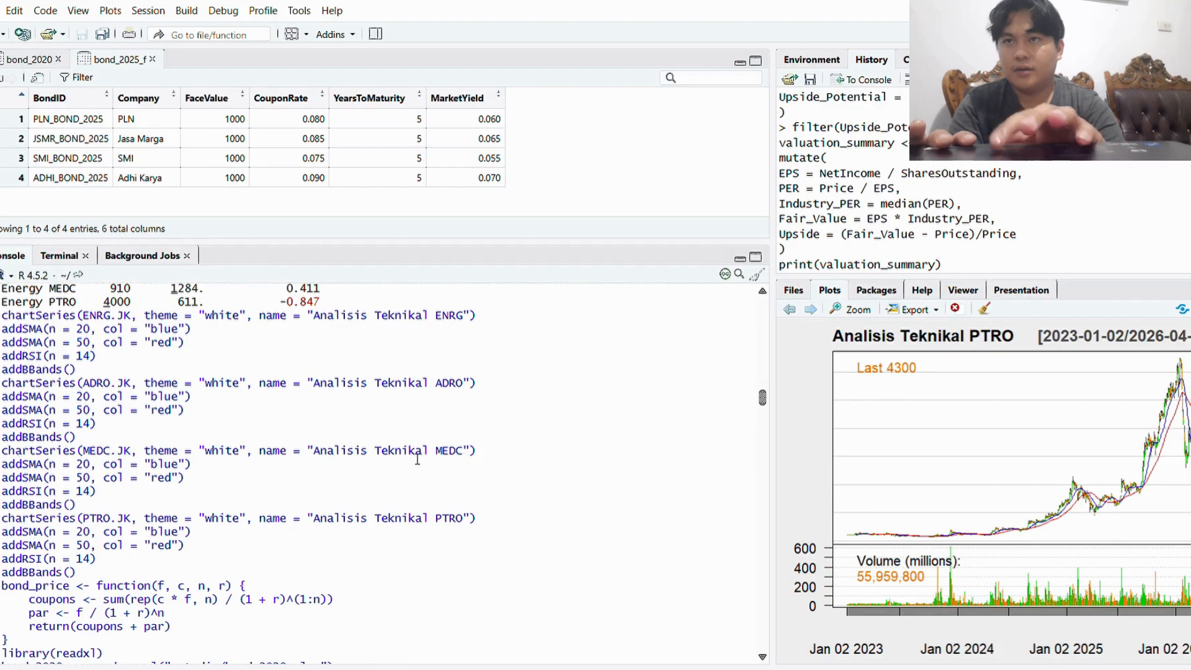
pyautogui.scroll(-3, 347, 462)
pyautogui.scroll(-1, 348, 462)
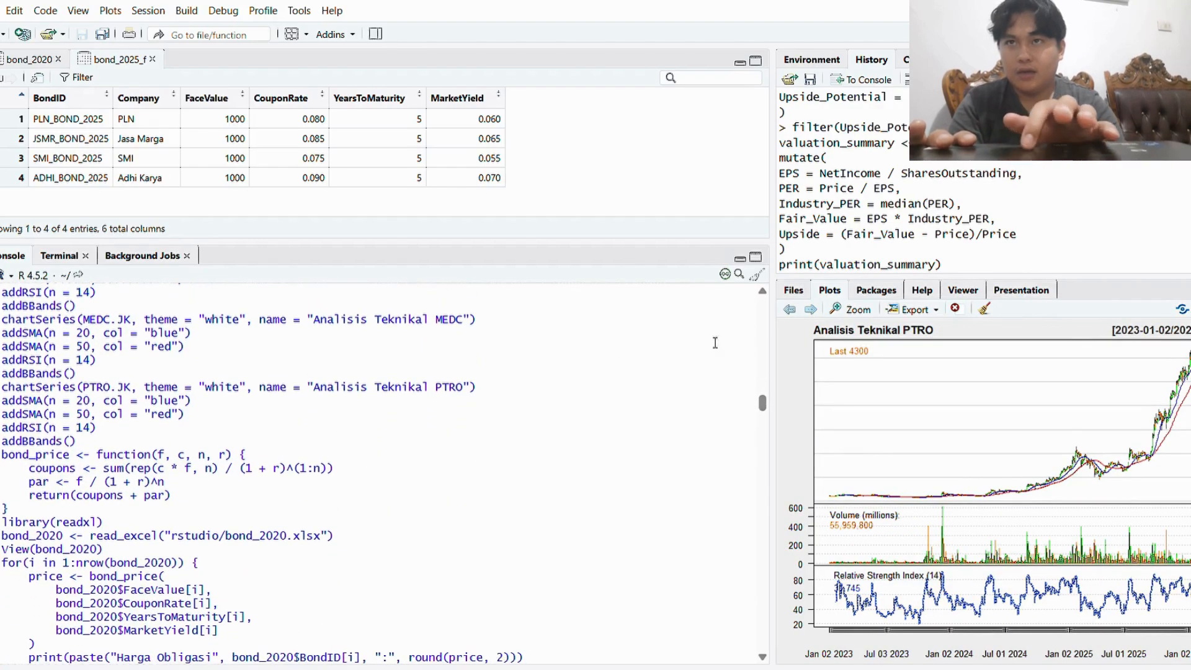
pyautogui.click(817, 313)
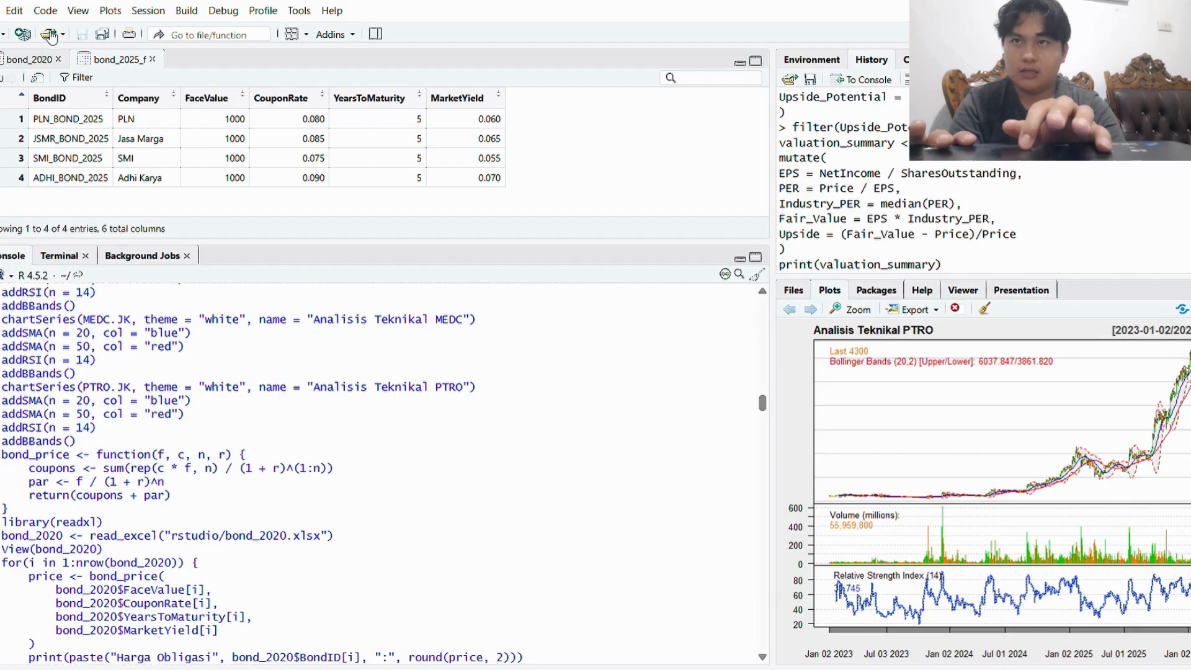
# - Show the bond_2020 data and review its bond pricing code and the price changes for a 1% interest rate rise
pyautogui.click(35, 60)
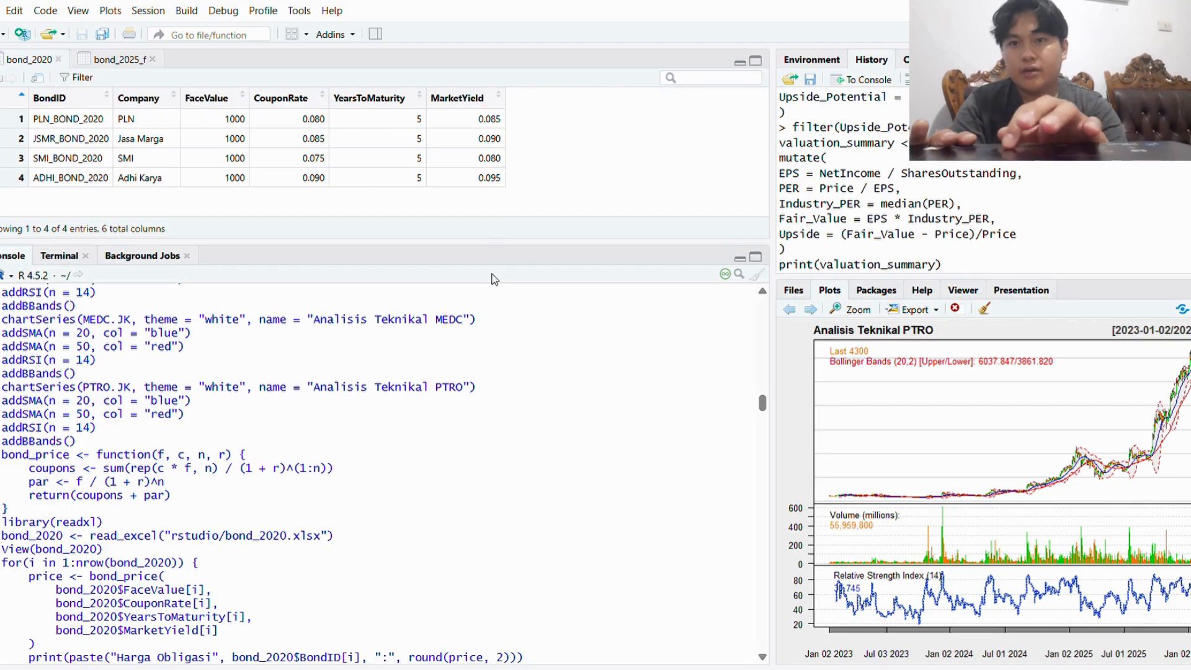
pyautogui.scroll(-4, 389, 429)
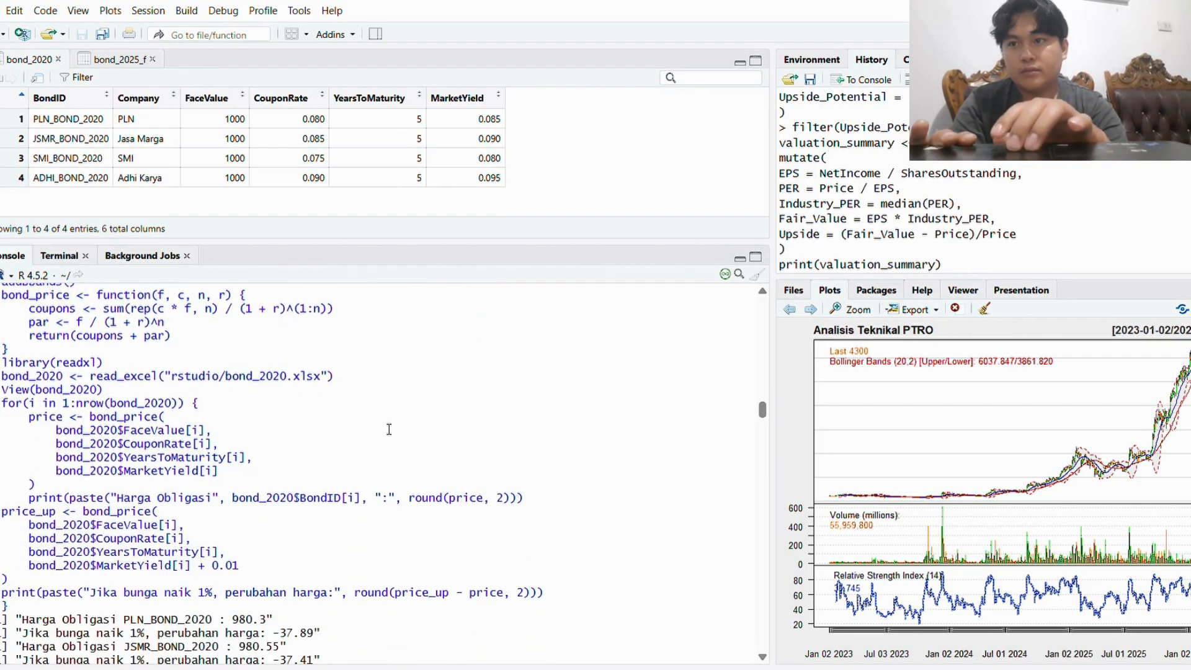
pyautogui.scroll(-6, 389, 429)
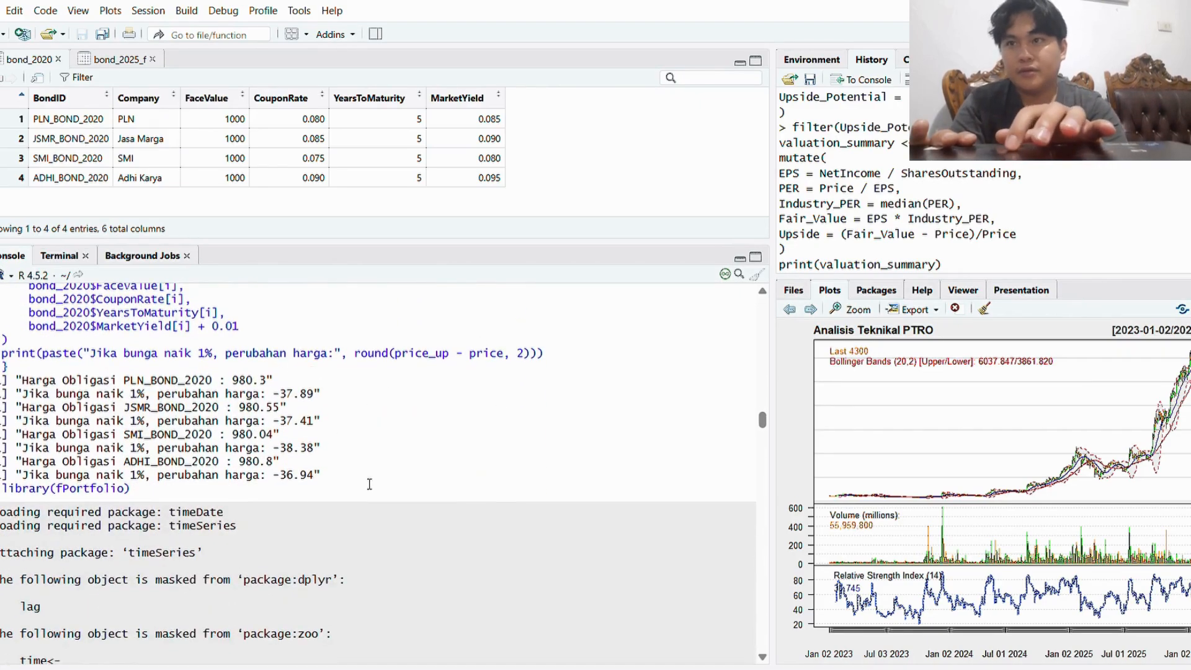
# - Examine the fPortfolio loading output and the efficient frontier code using the solveRquadprog solver
pyautogui.scroll(-4, 369, 484)
pyautogui.scroll(-9, 369, 484)
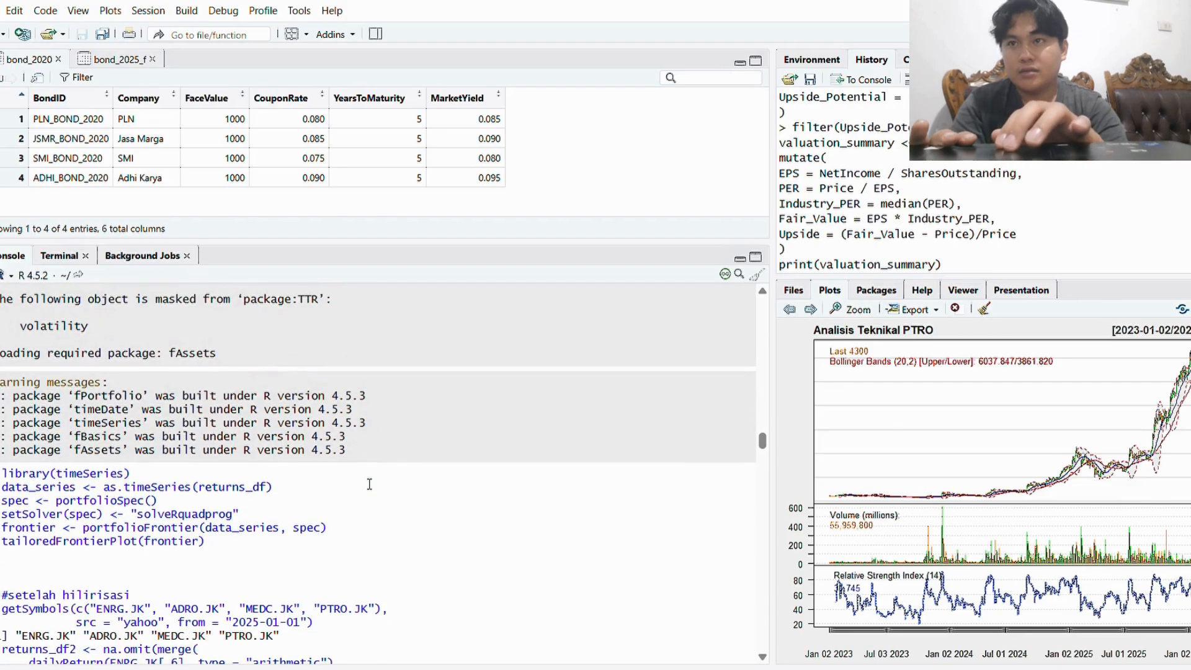
pyautogui.scroll(-2, 369, 484)
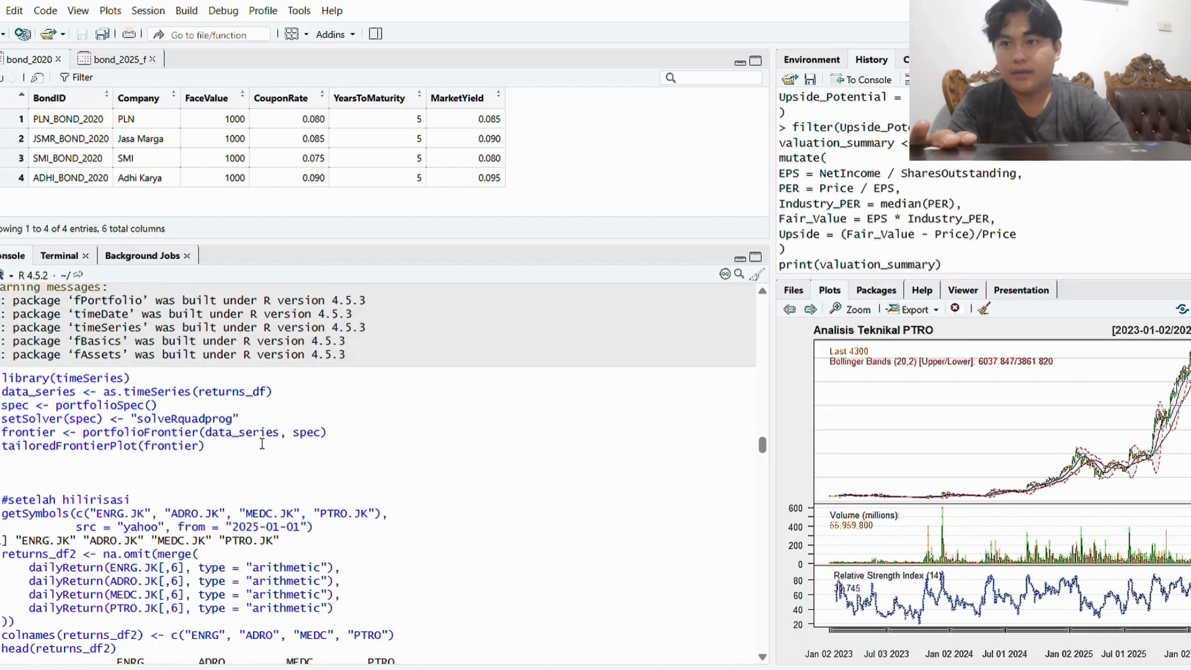
# - Recheck the fPortfolio loading output and frontier code, and bring up the Efficient Frontier plot
pyautogui.scroll(3, 104, 388)
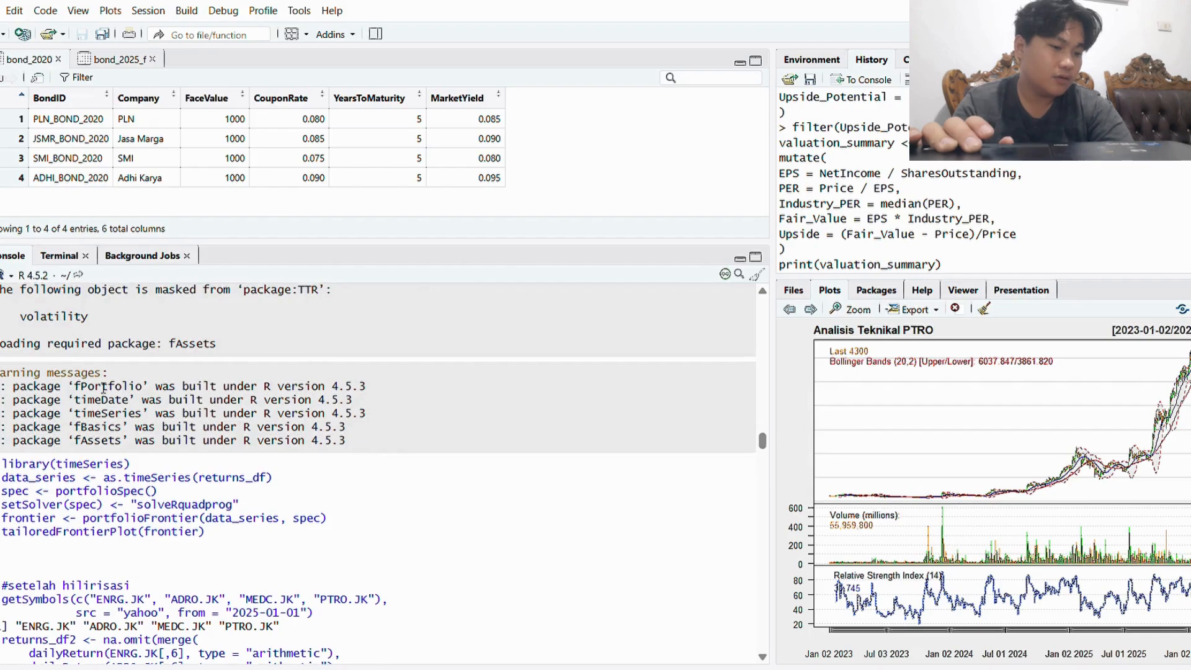
pyautogui.scroll(1, 104, 387)
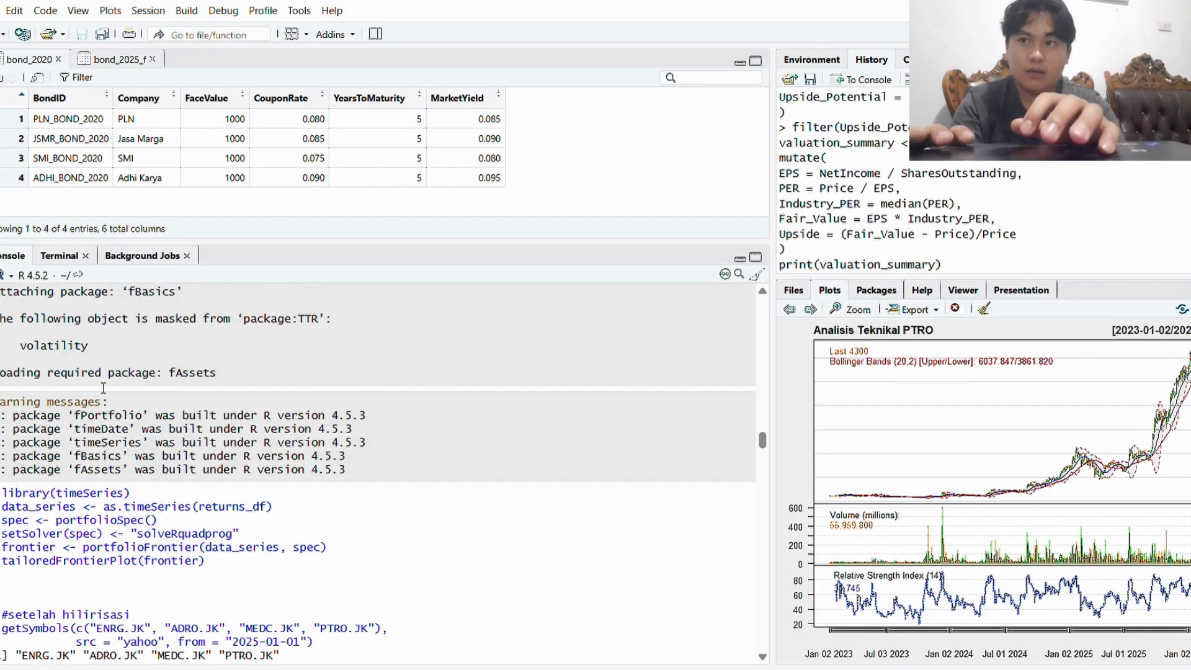
pyautogui.scroll(-2, 102, 387)
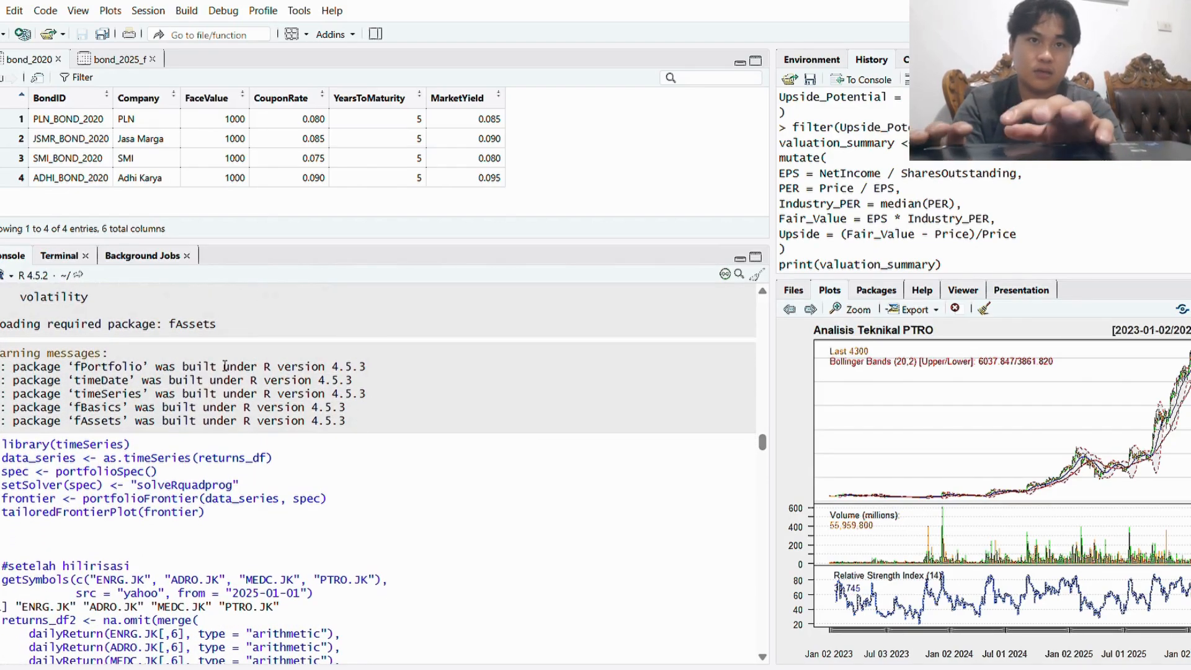
pyautogui.click(812, 309)
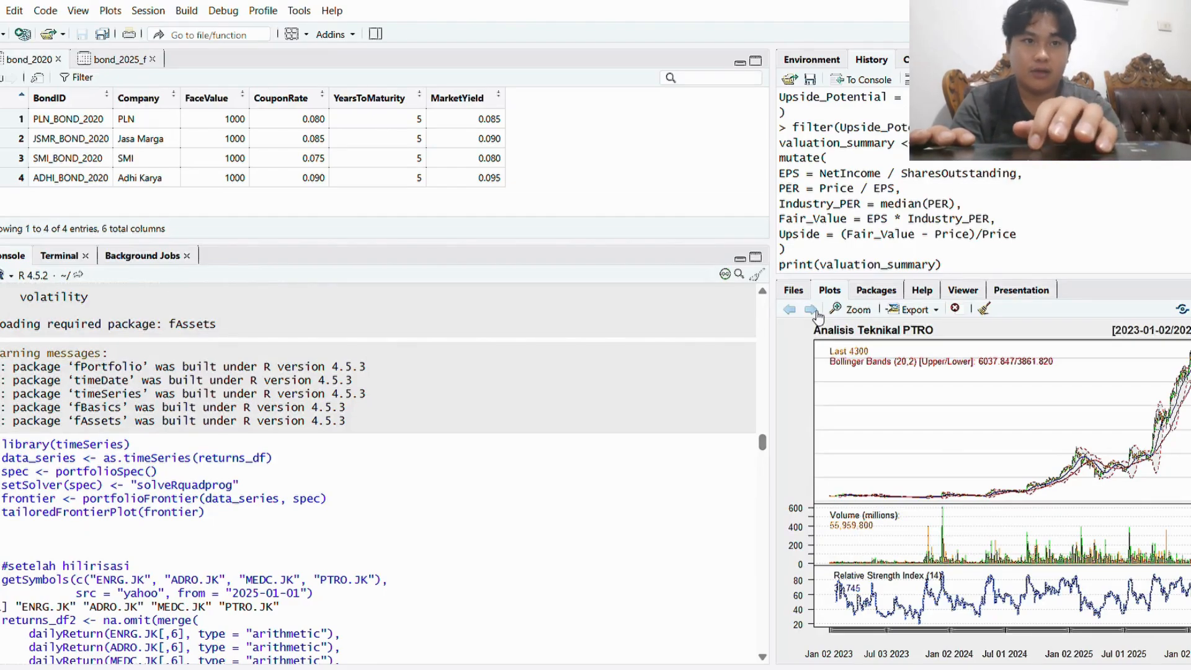
pyautogui.click(812, 309)
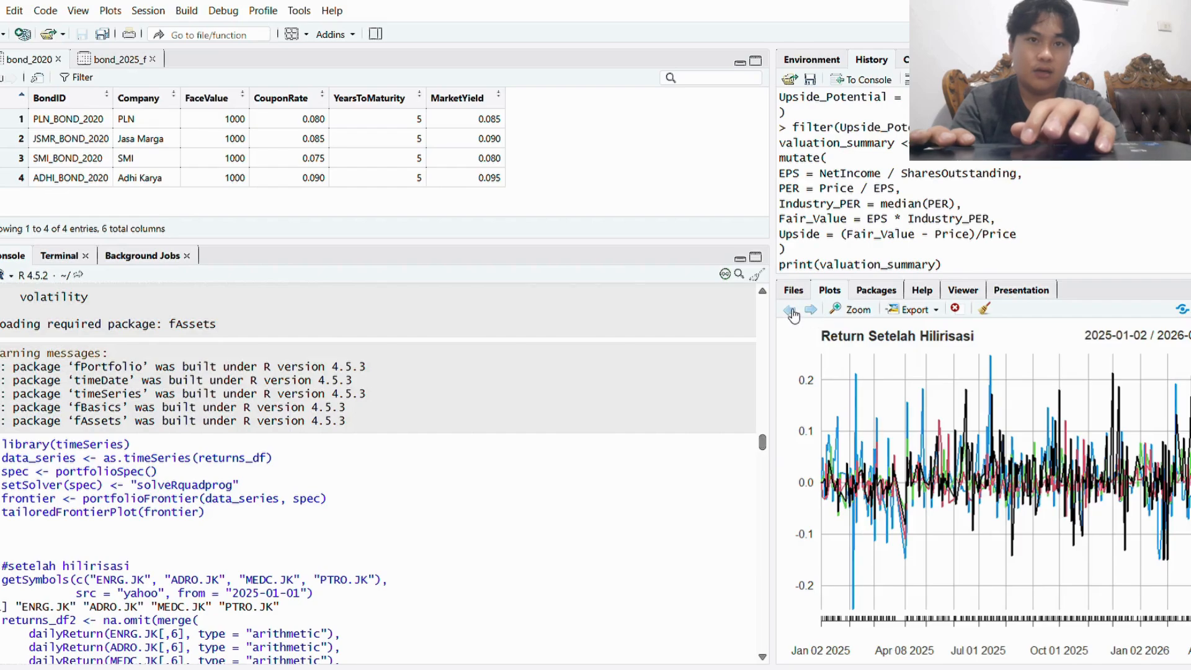
pyautogui.click(789, 309)
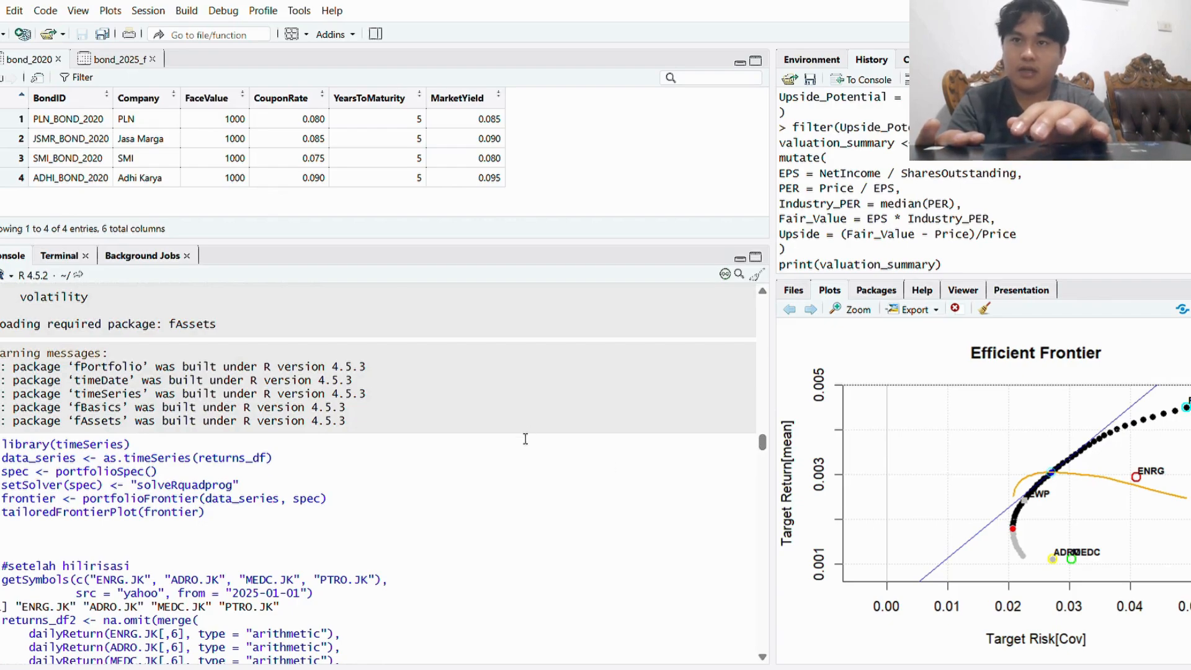
# - Review the post-hilirisasi code that downloads the four stocks from 2025-01-01 and builds the returns_df2 daily returns
pyautogui.scroll(-4, 525, 442)
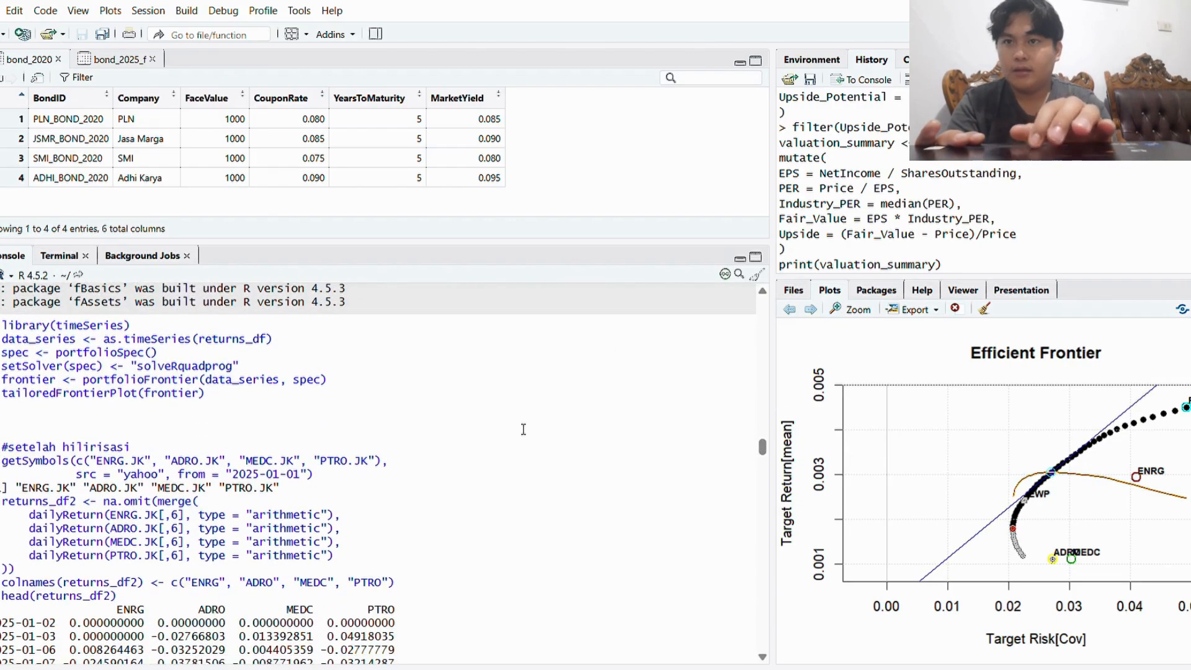
pyautogui.scroll(-4, 523, 429)
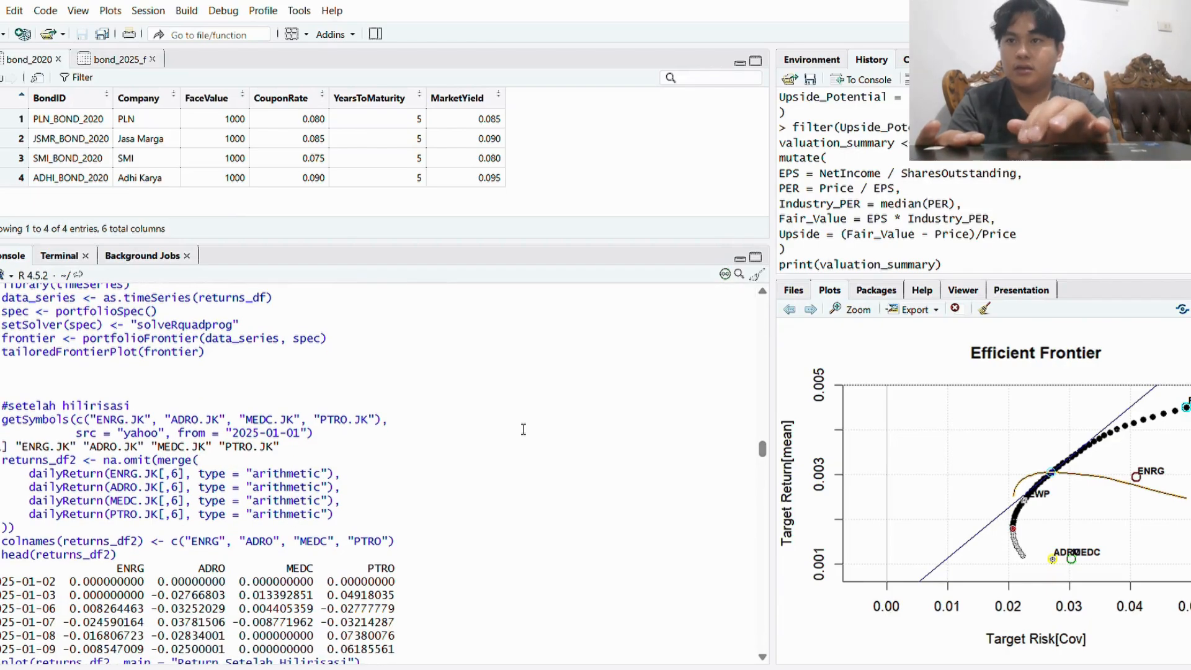
pyautogui.scroll(-1, 522, 415)
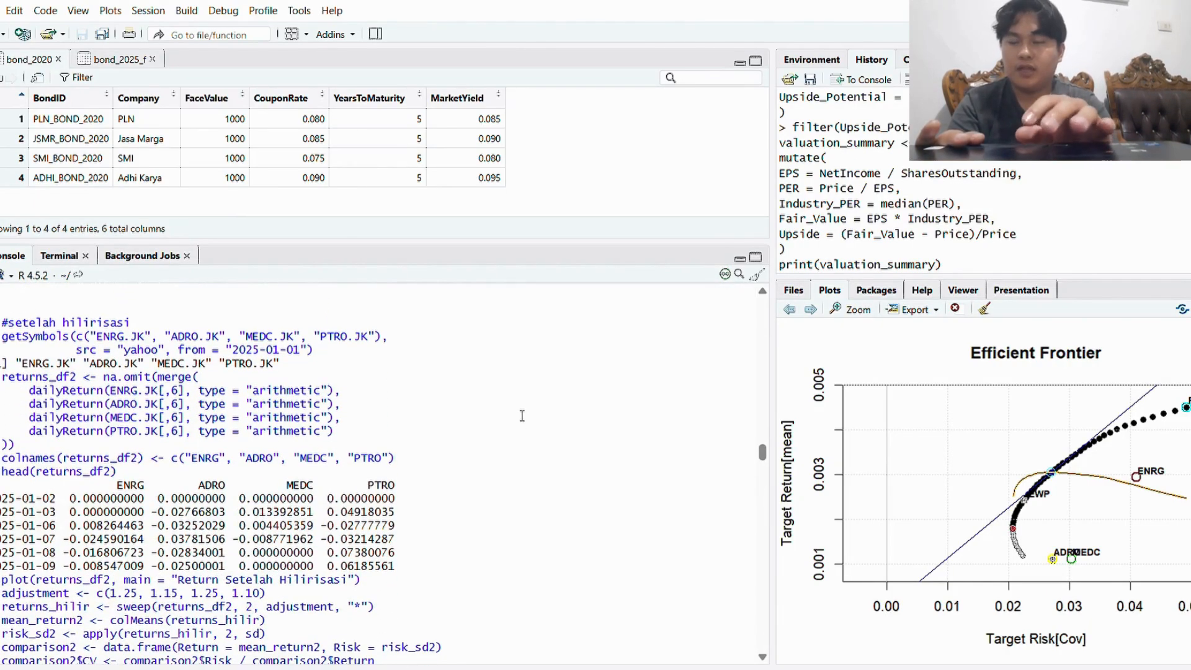
pyautogui.scroll(-2, 521, 415)
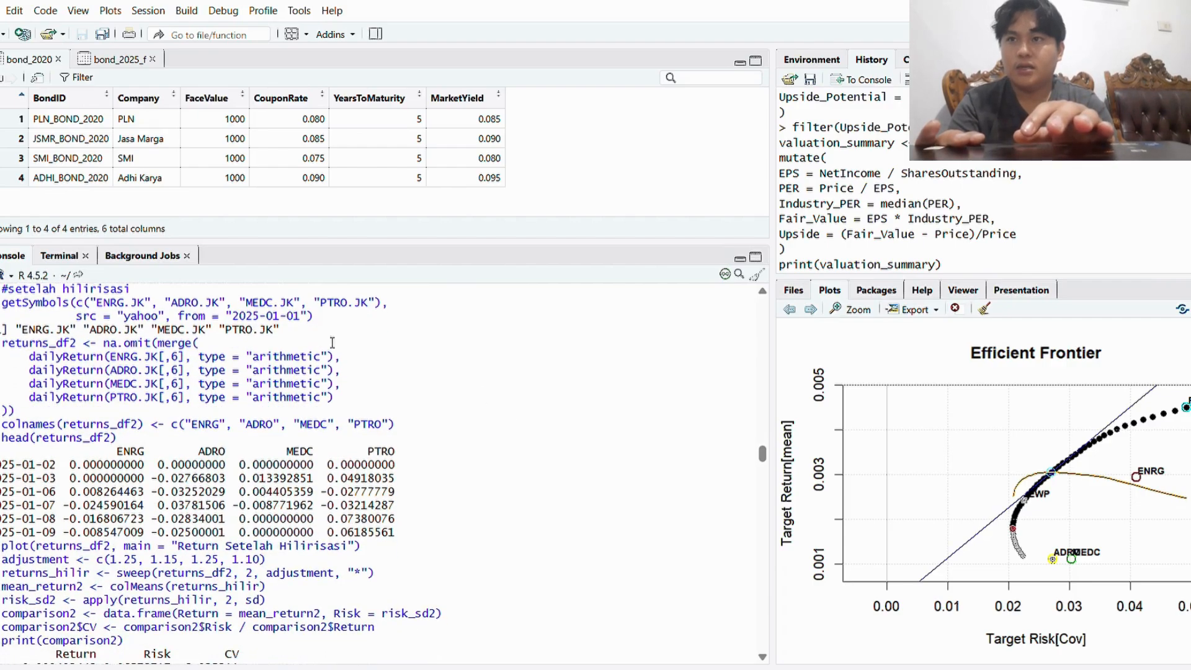
pyautogui.scroll(-2, 309, 340)
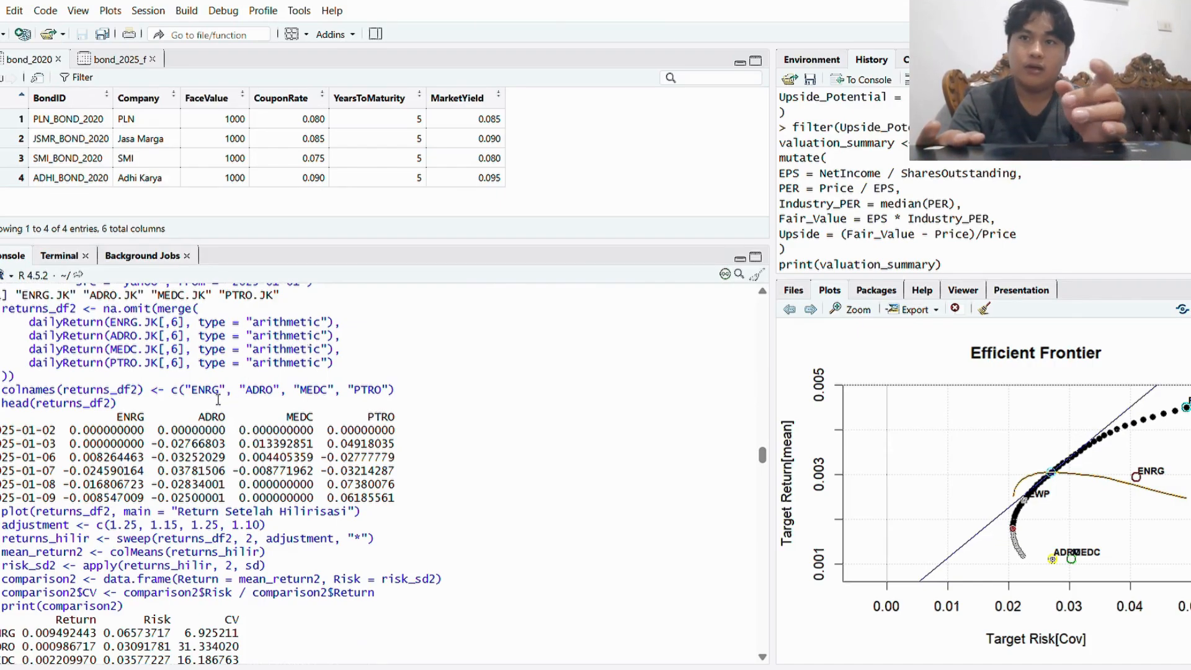
pyautogui.scroll(-3, 218, 400)
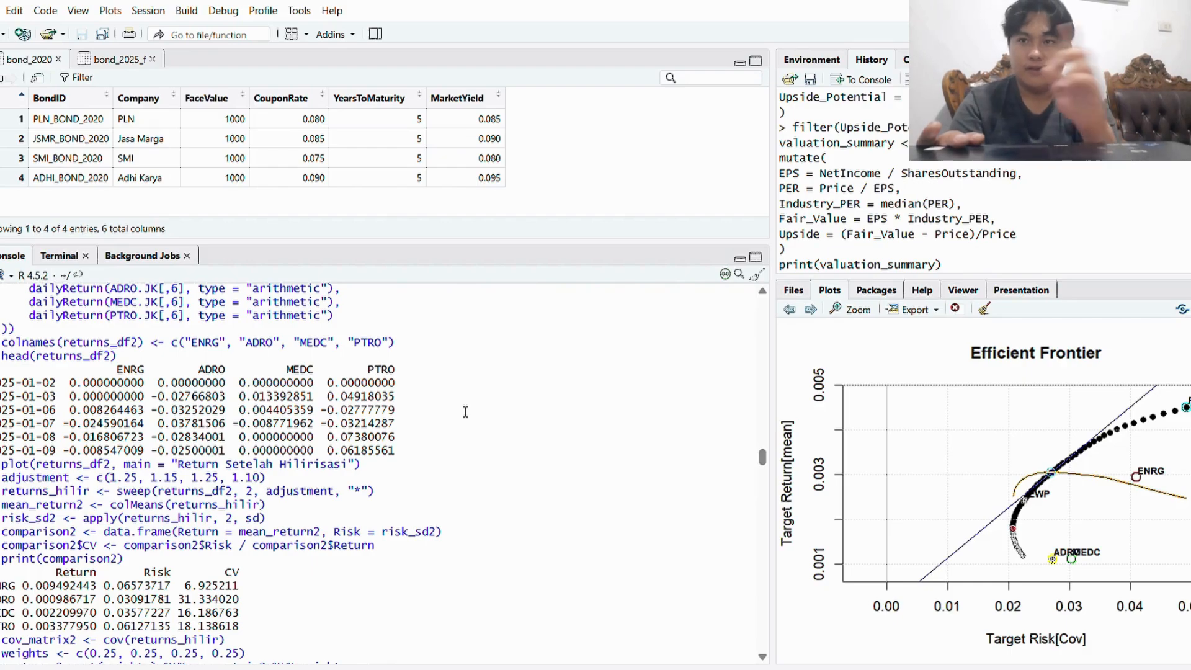
# - Examine the 1.25, 1.15, 1.25 and 1.10 return adjustments and the comparison2 table of return, risk and CV
pyautogui.scroll(-2, 465, 412)
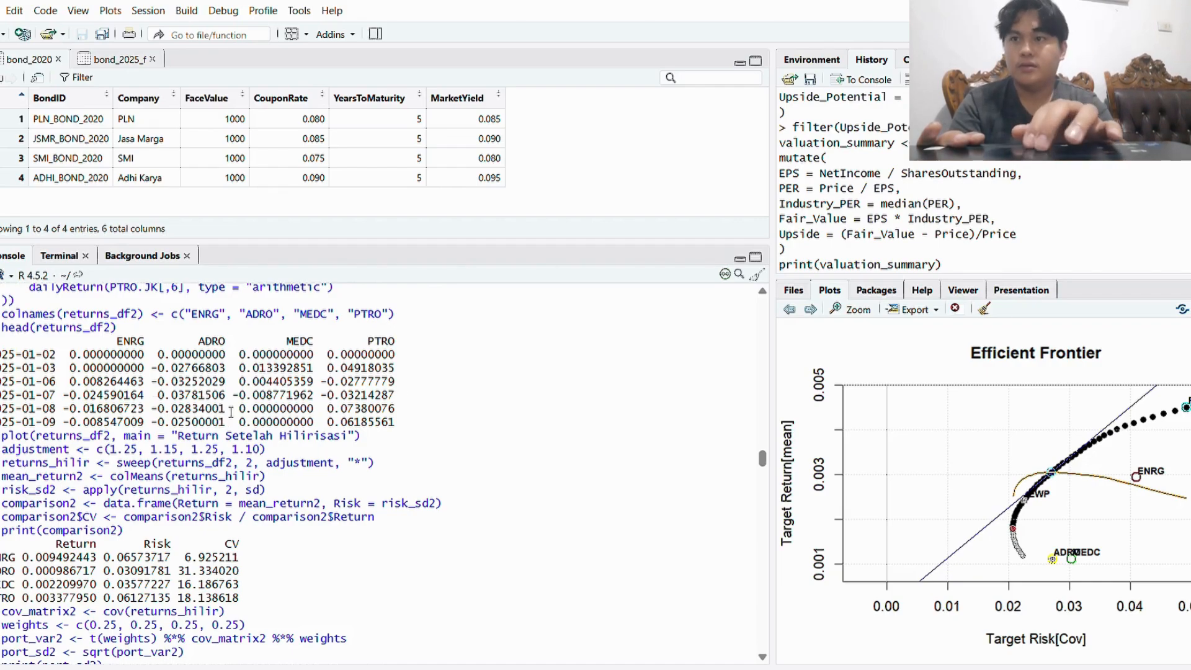
pyautogui.scroll(-2, 231, 412)
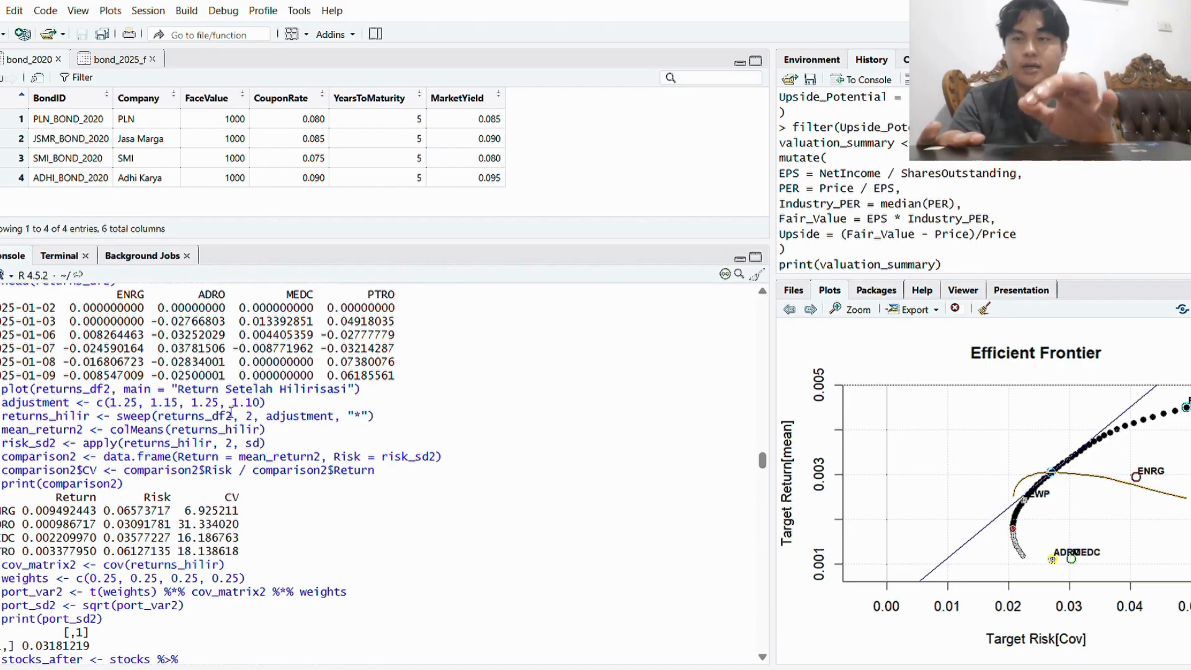
pyautogui.scroll(-3, 231, 412)
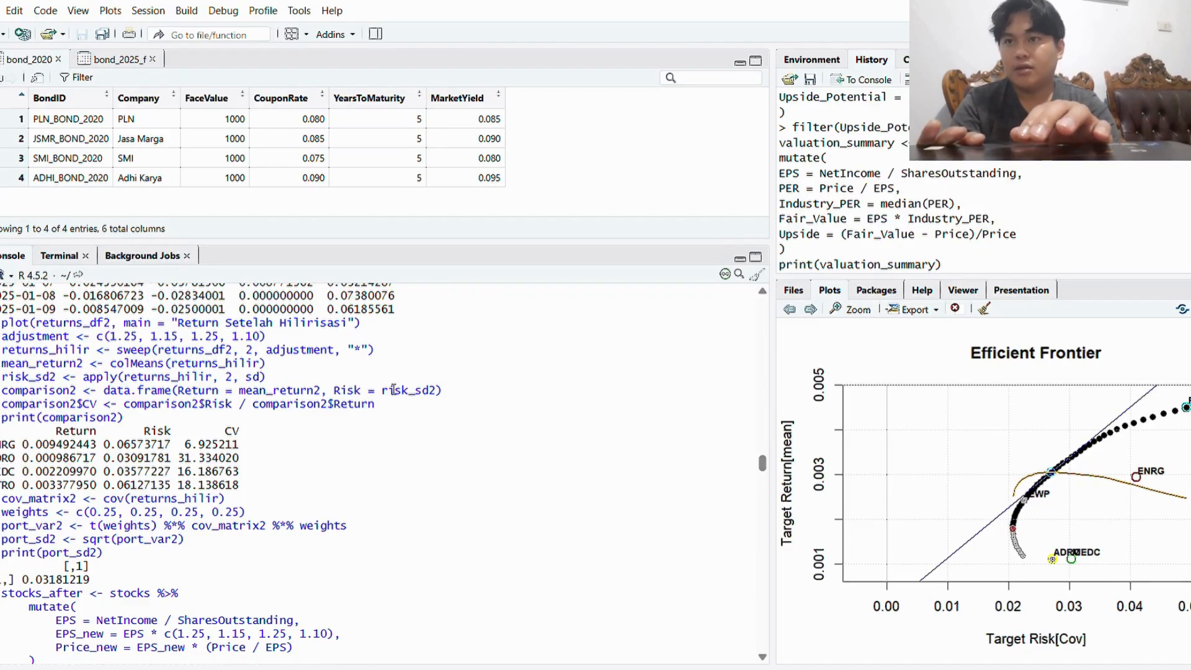
pyautogui.scroll(-1, 393, 371)
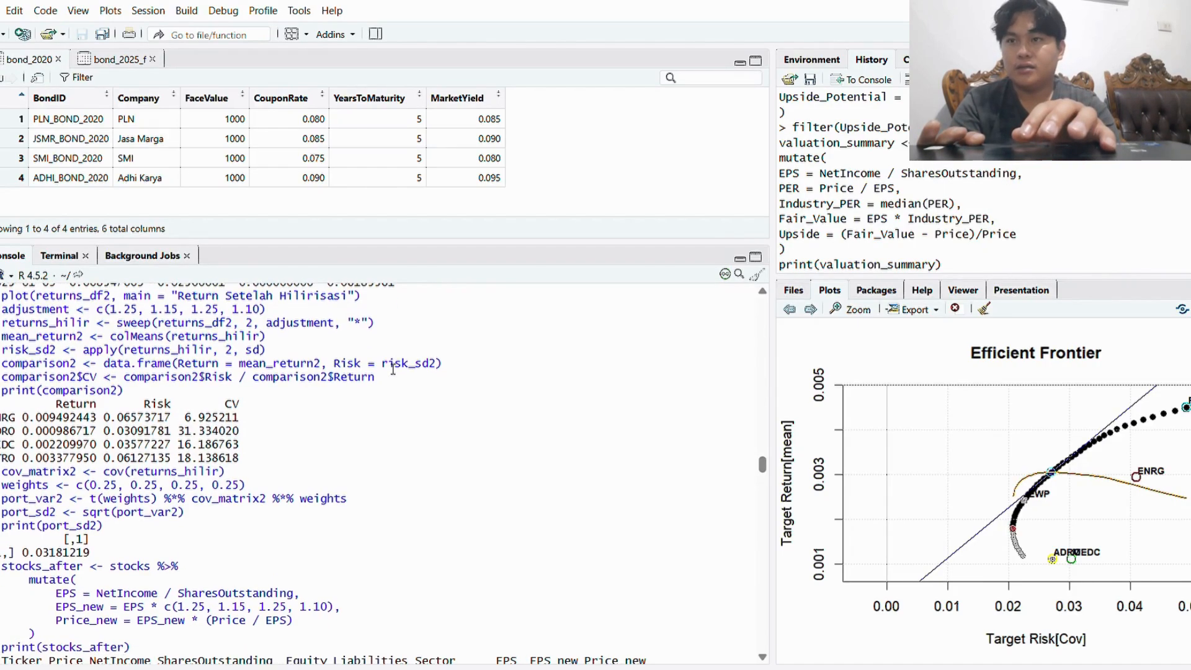
pyautogui.scroll(-1, 393, 370)
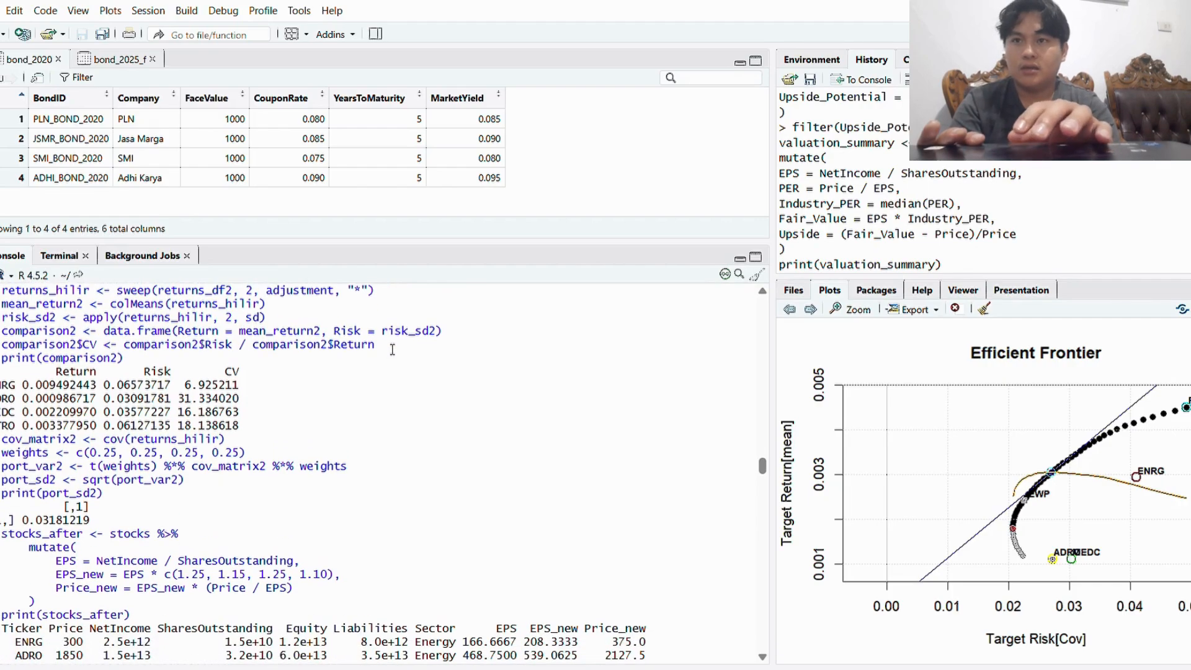
pyautogui.scroll(1, 174, 367)
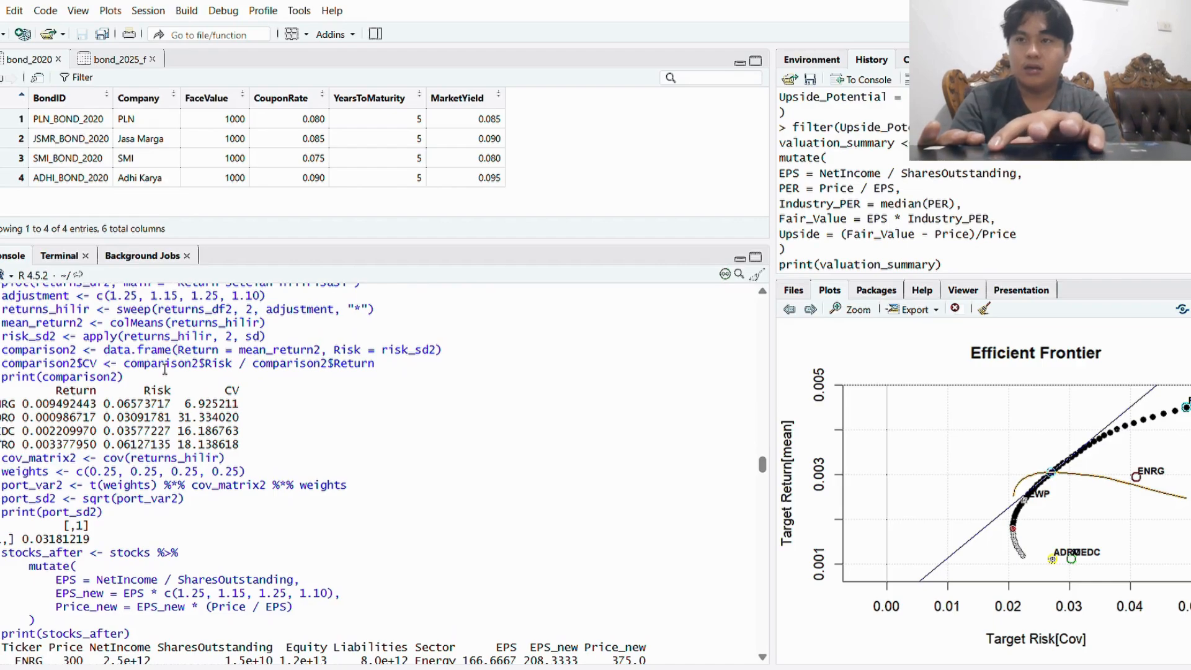
pyautogui.scroll(-1, 165, 366)
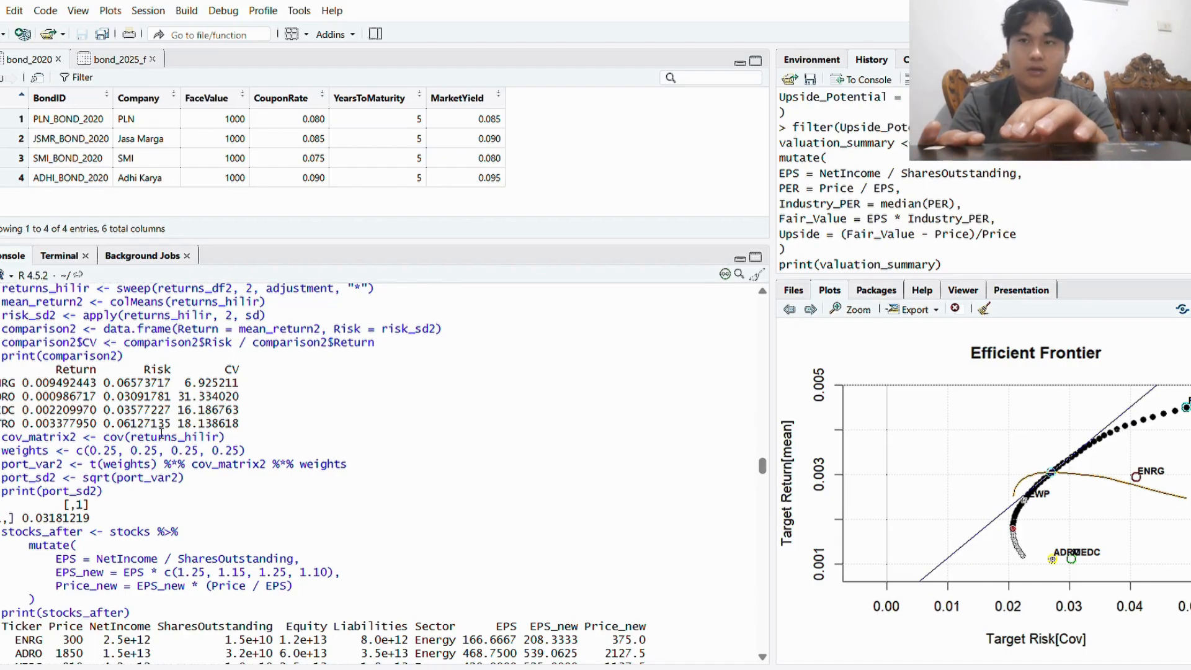
# - Examine the equally weighted portfolio risk calculation and the stocks_after table with its adjusted EPS and prices
pyautogui.scroll(-4, 161, 434)
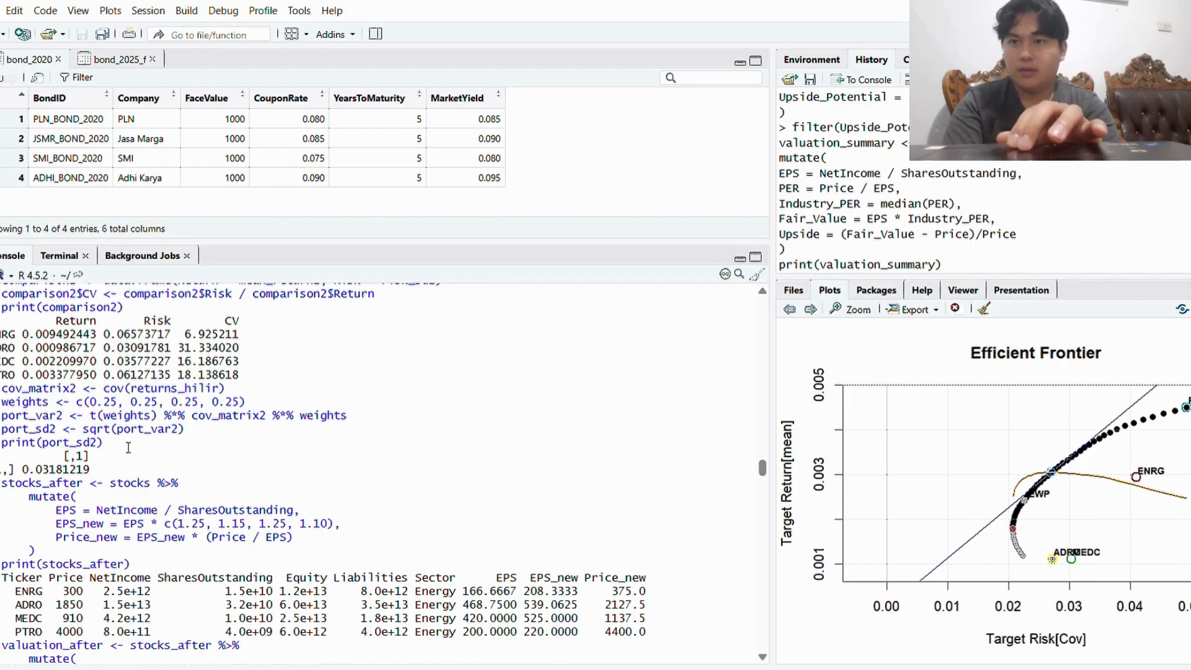
pyautogui.scroll(-1, 128, 448)
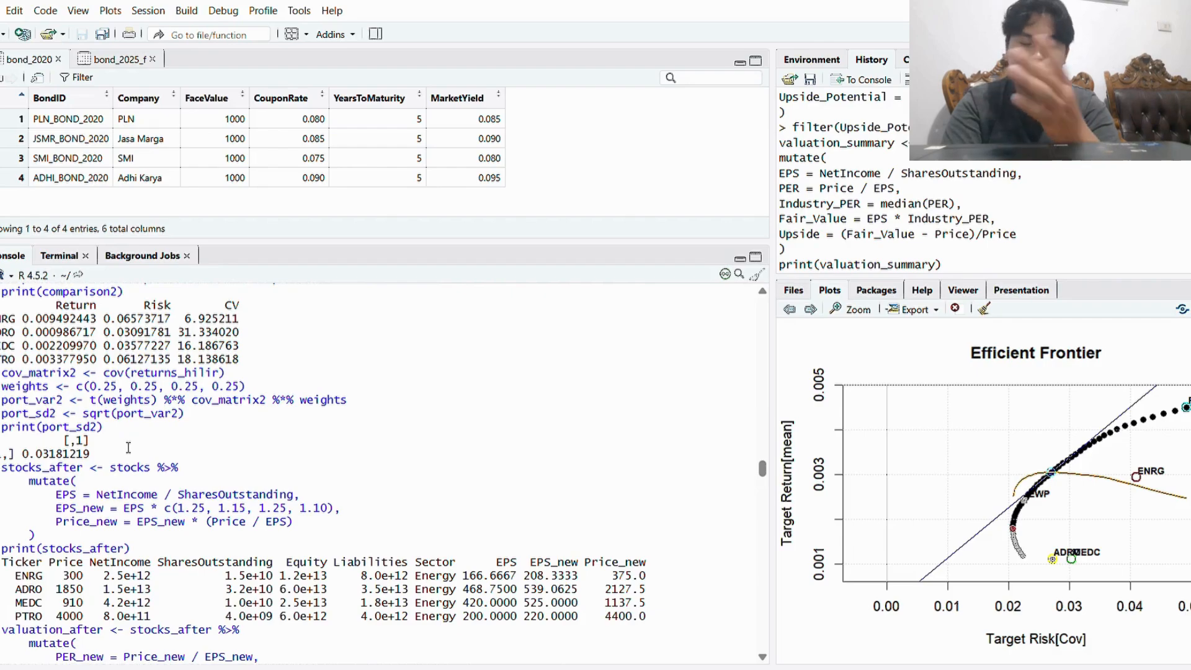
pyautogui.scroll(-4, 129, 448)
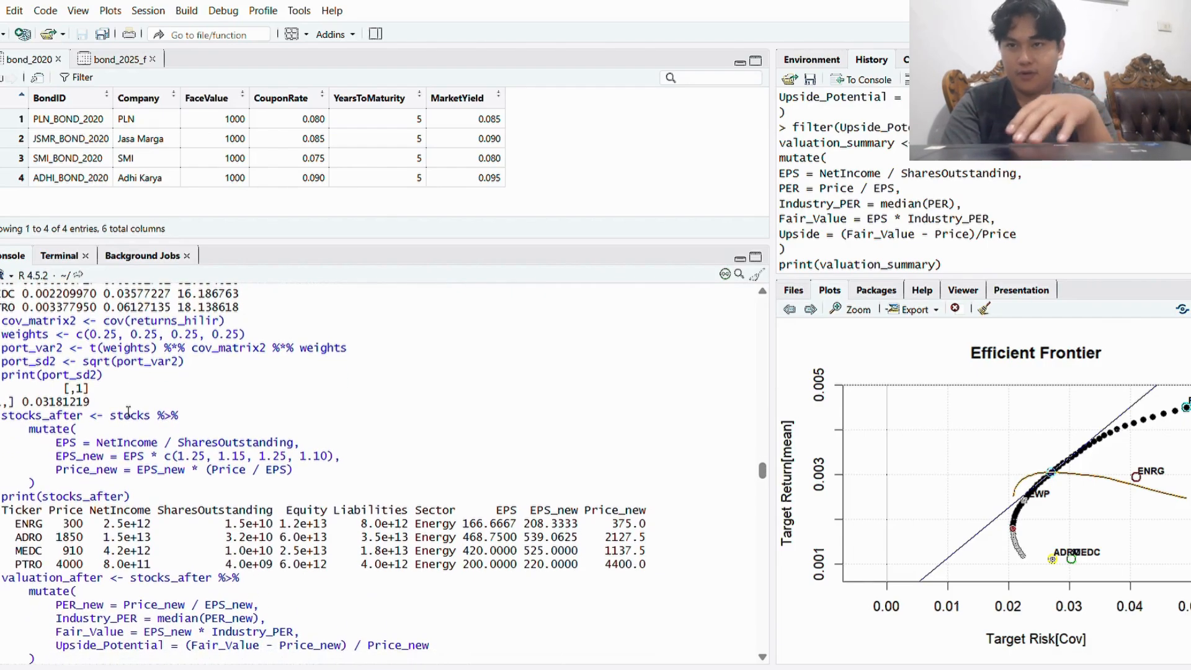
pyautogui.scroll(-3, 128, 413)
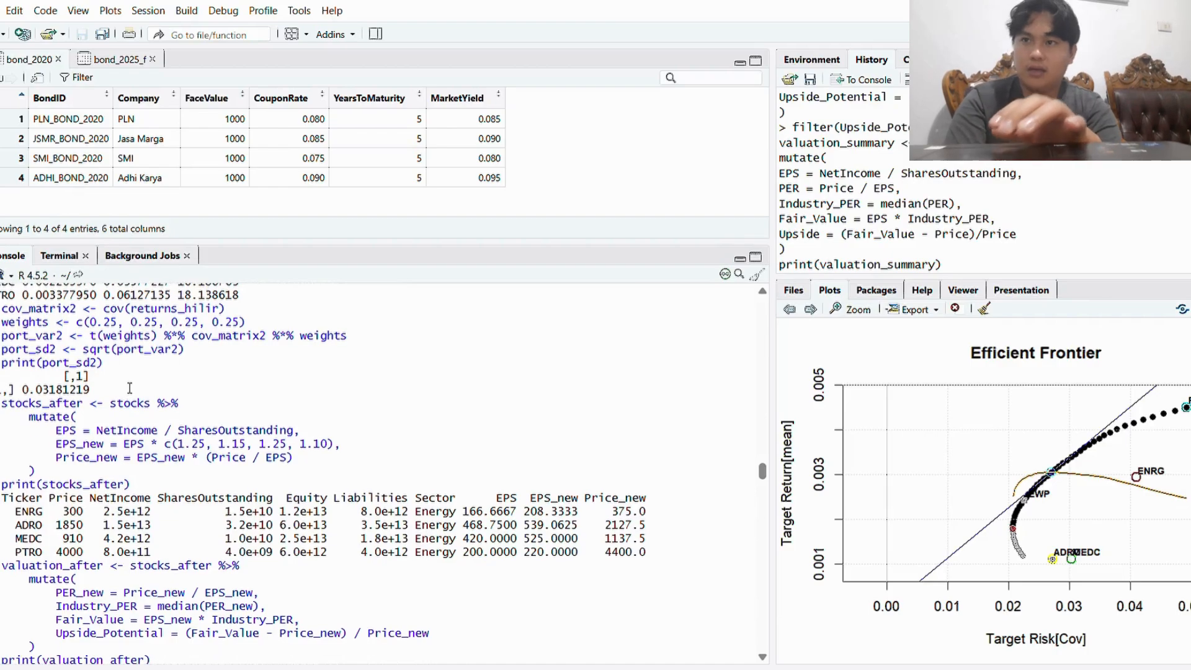
pyautogui.scroll(-1, 128, 377)
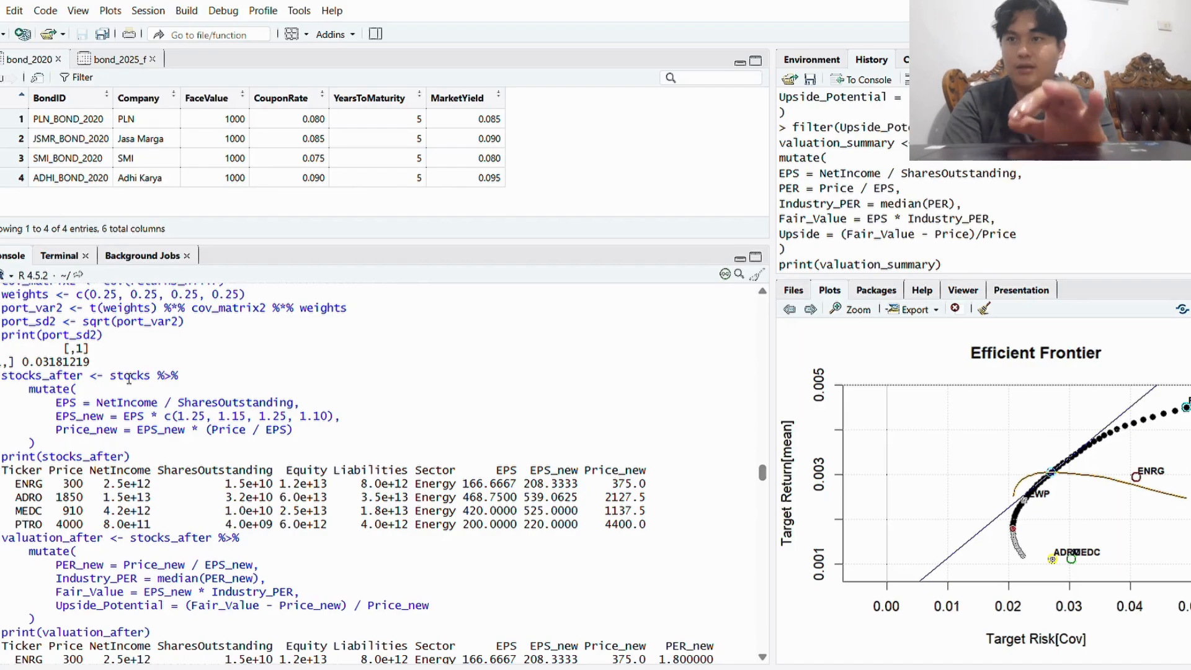
pyautogui.scroll(-1, 128, 377)
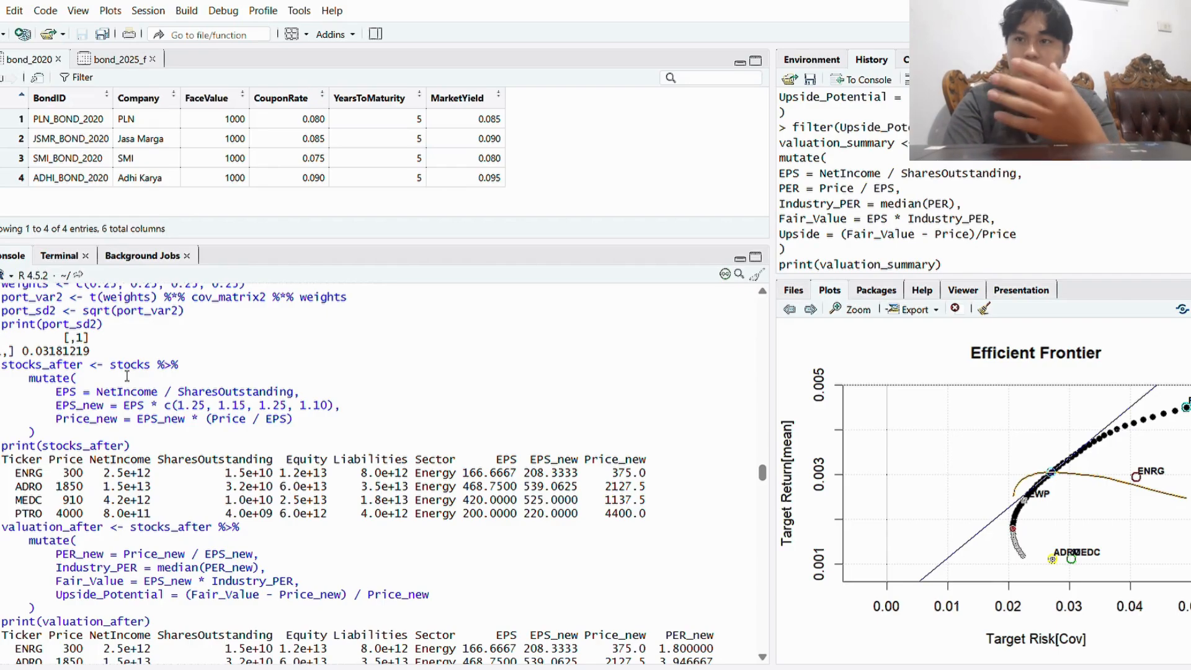
pyautogui.scroll(-4, 274, 456)
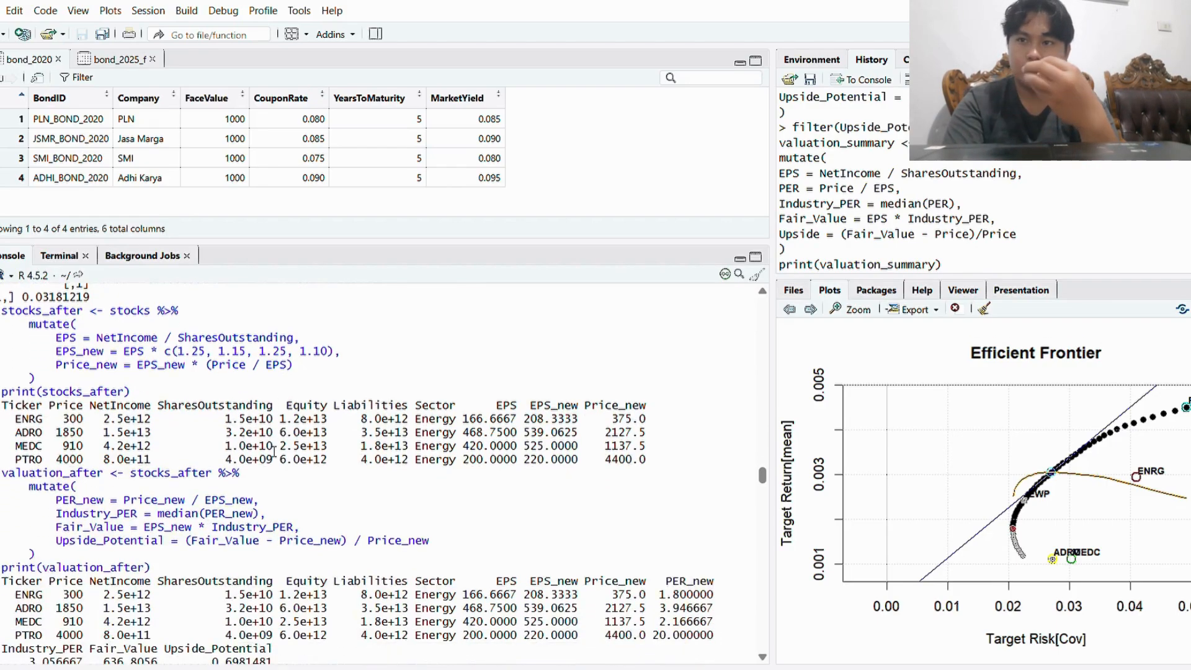
# - Examine the valuation_after code and its PER, fair value and upside potential results for the four stocks
pyautogui.scroll(-8, 274, 452)
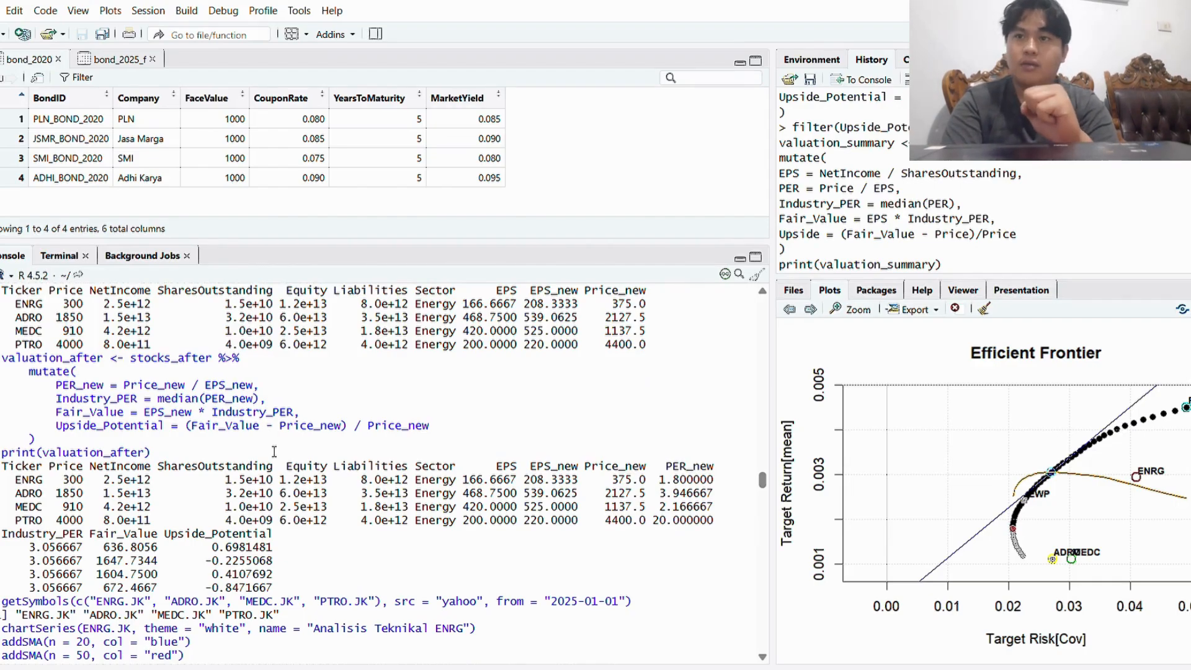
pyautogui.scroll(-4, 274, 452)
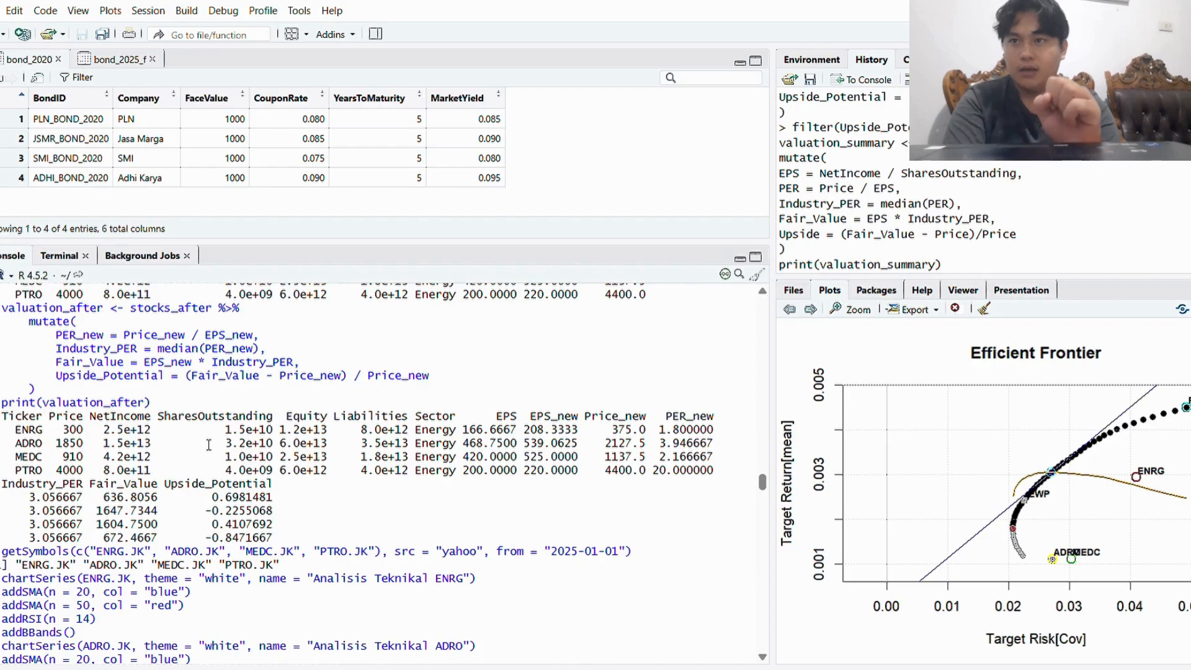
pyautogui.scroll(-2, 209, 445)
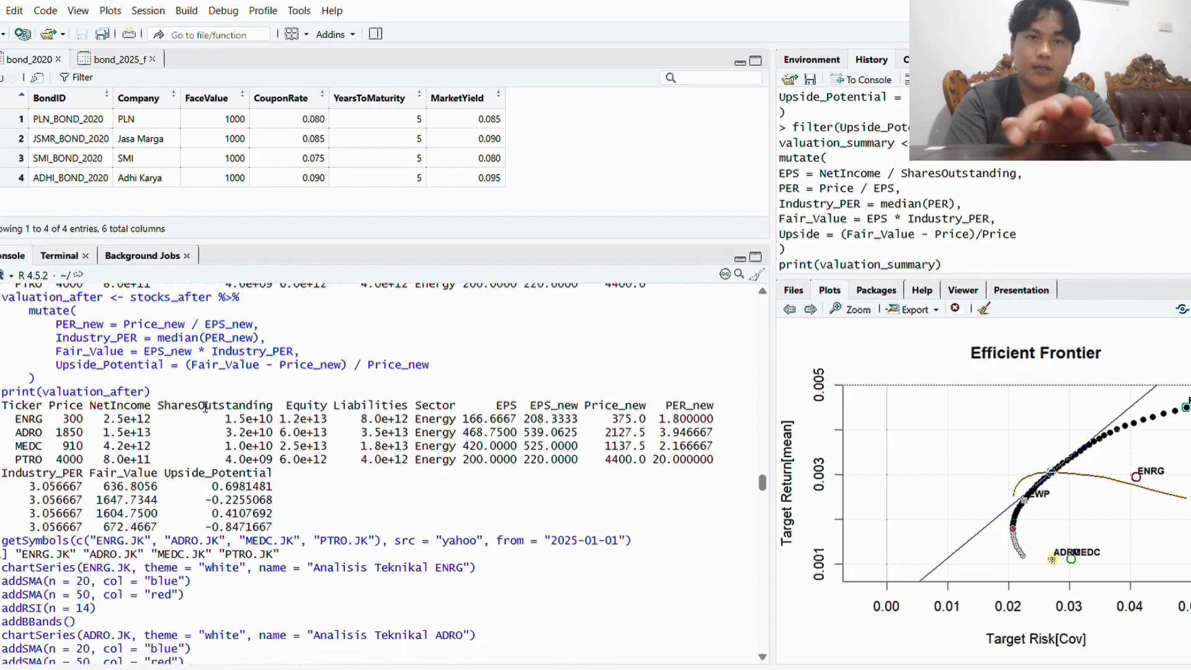
pyautogui.scroll(-2, 205, 408)
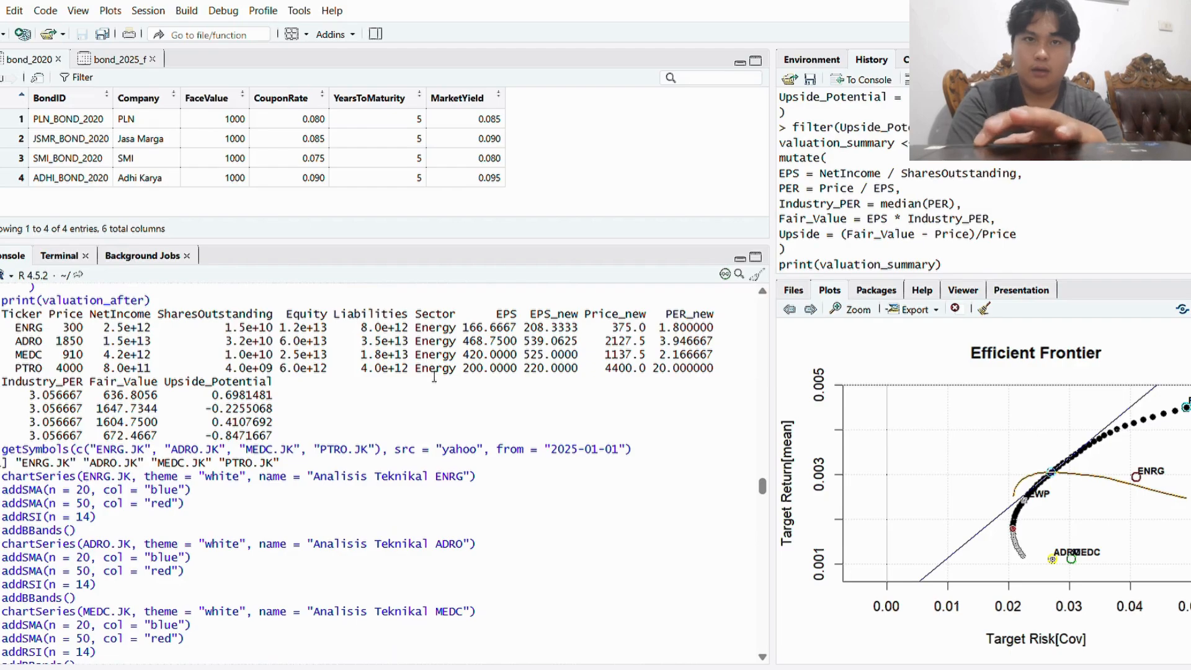
# - Browse forward from the Return Setelah Hilirisasi plot through the 2025 ENRG technical charts to the first ADRO chart
pyautogui.click(812, 310)
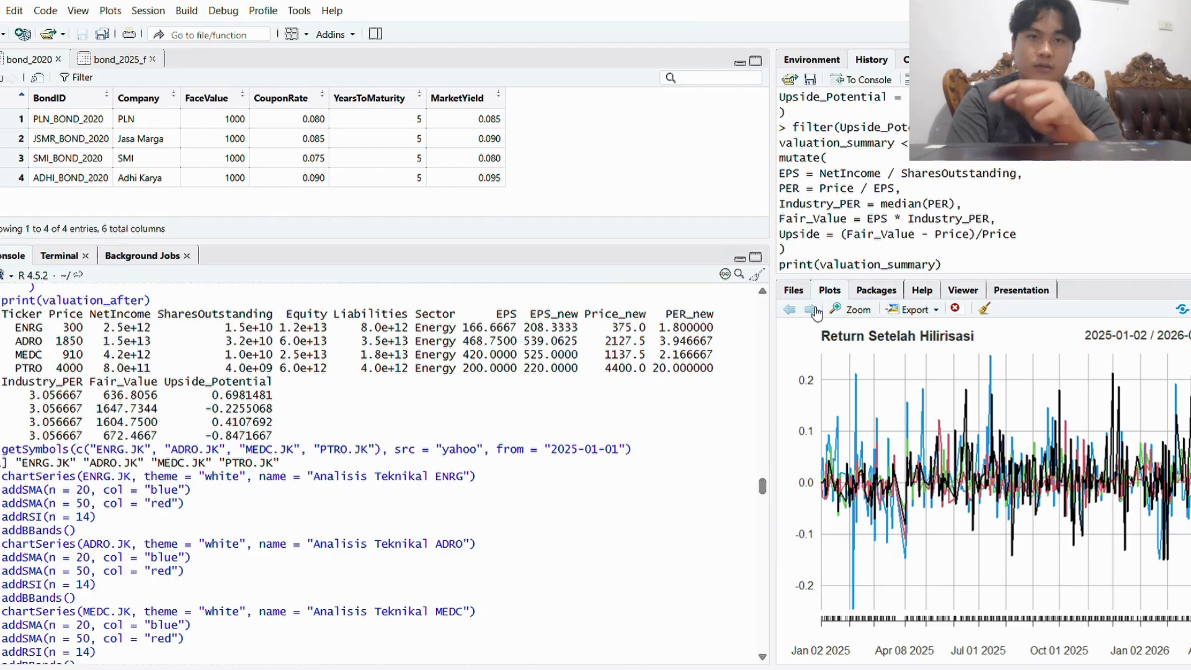
pyautogui.click(813, 310)
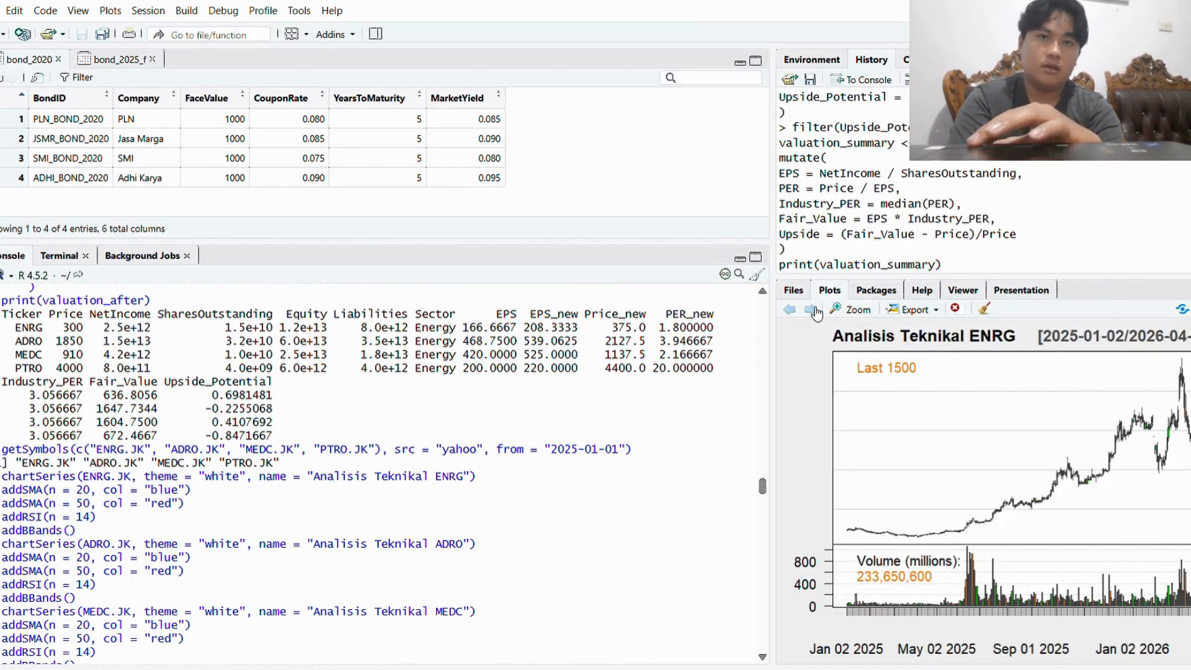
pyautogui.click(814, 311)
pyautogui.click(814, 311)
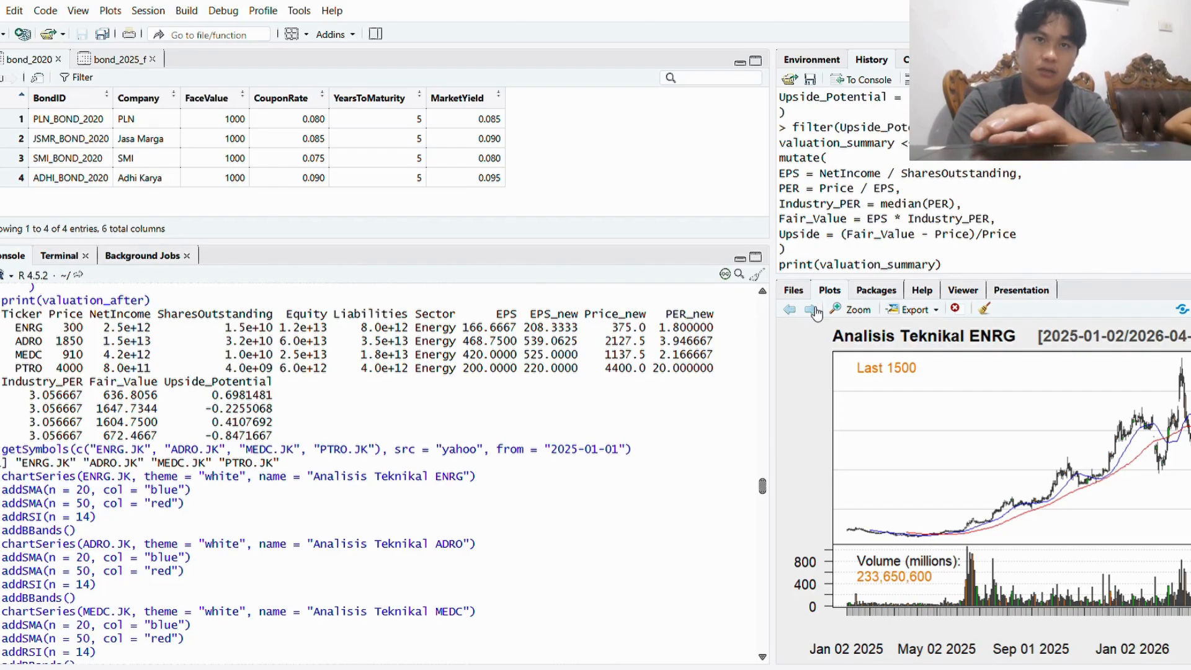
pyautogui.click(813, 309)
pyautogui.click(814, 310)
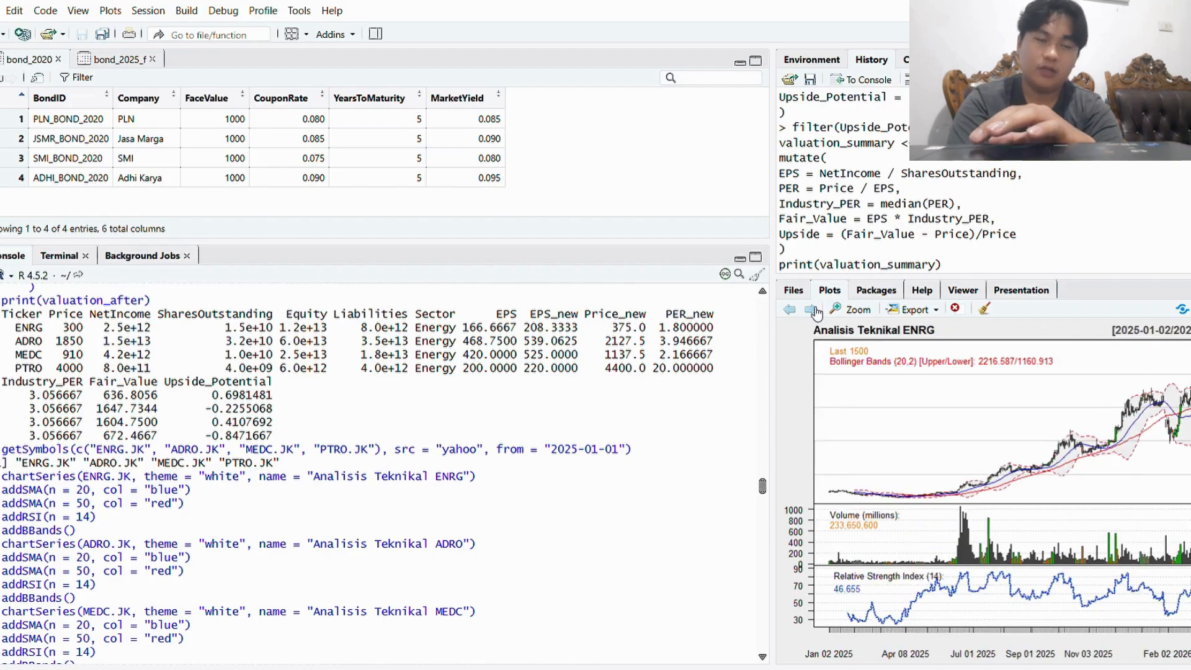
pyautogui.click(815, 311)
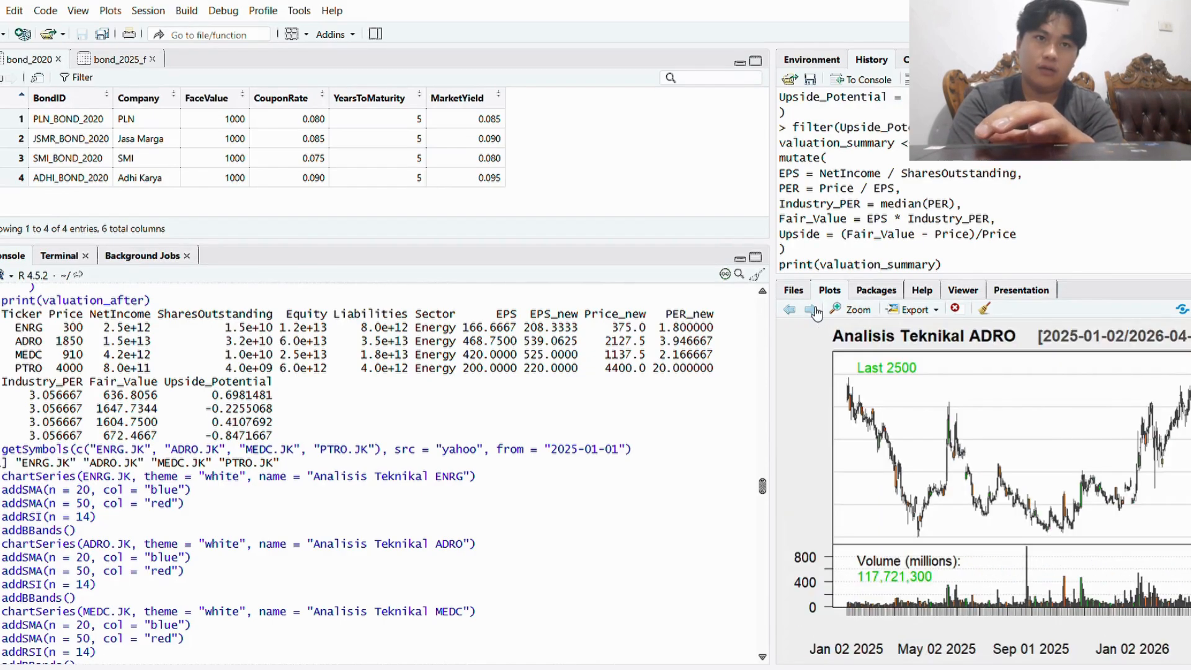
# - Browse forward through the 2025 ADRO technical charts to the MEDC chart with both moving averages and the RSI panel
pyautogui.click(815, 310)
pyautogui.click(814, 310)
pyautogui.click(814, 310)
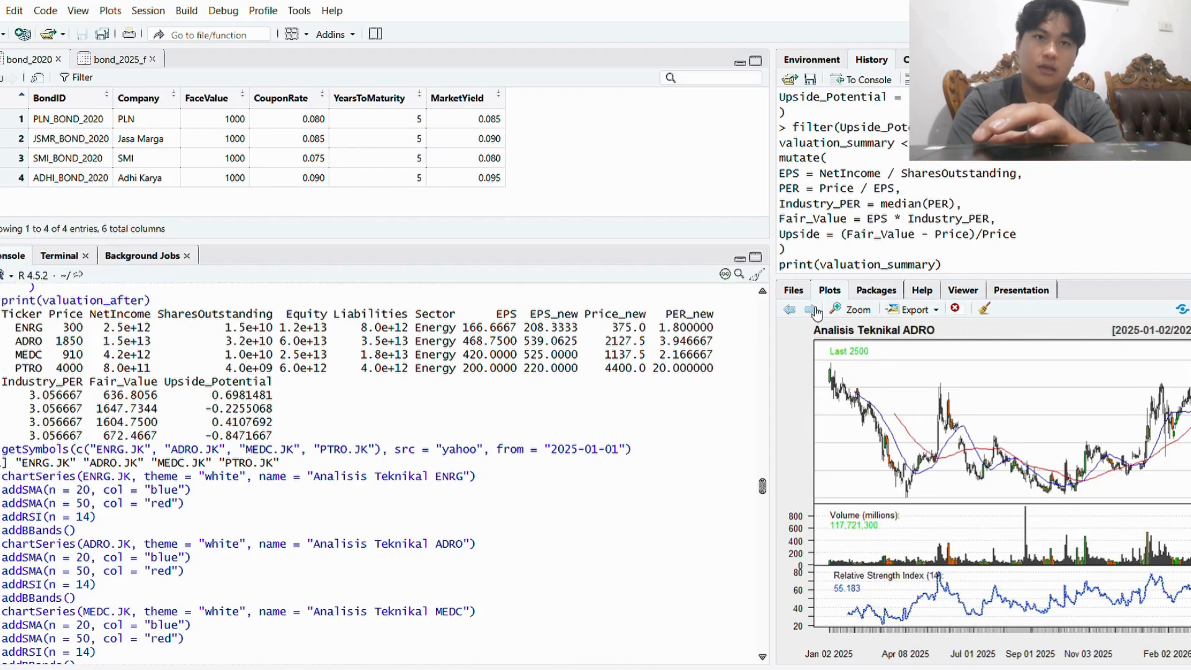
pyautogui.click(815, 310)
pyautogui.click(814, 310)
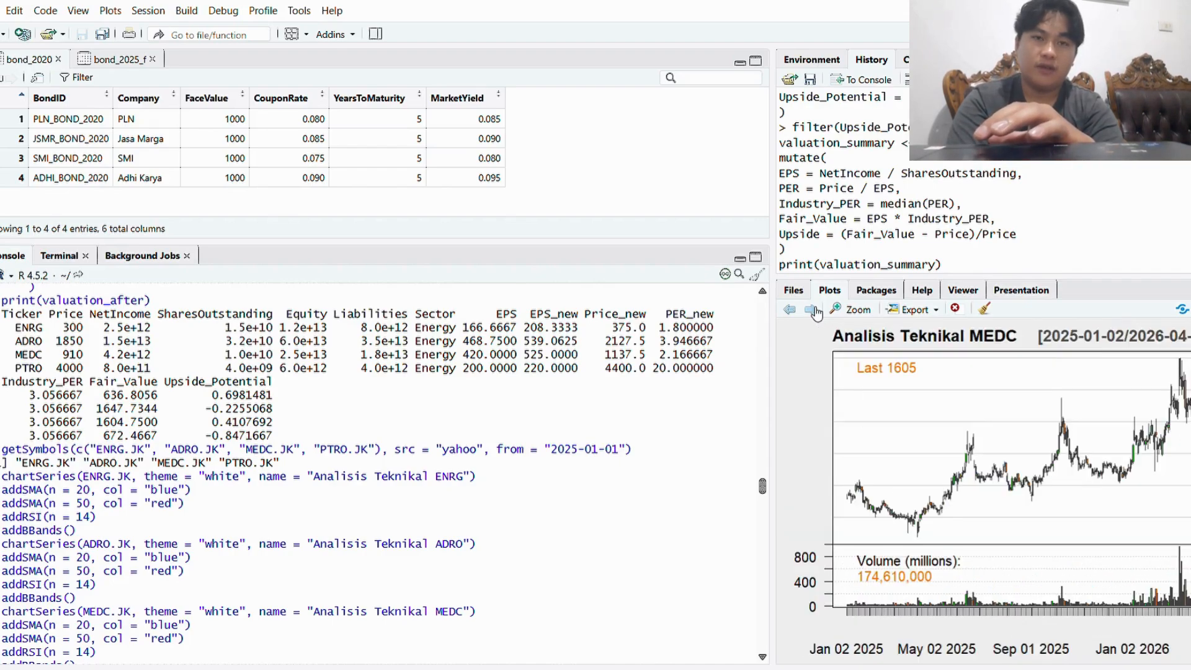
pyautogui.click(815, 310)
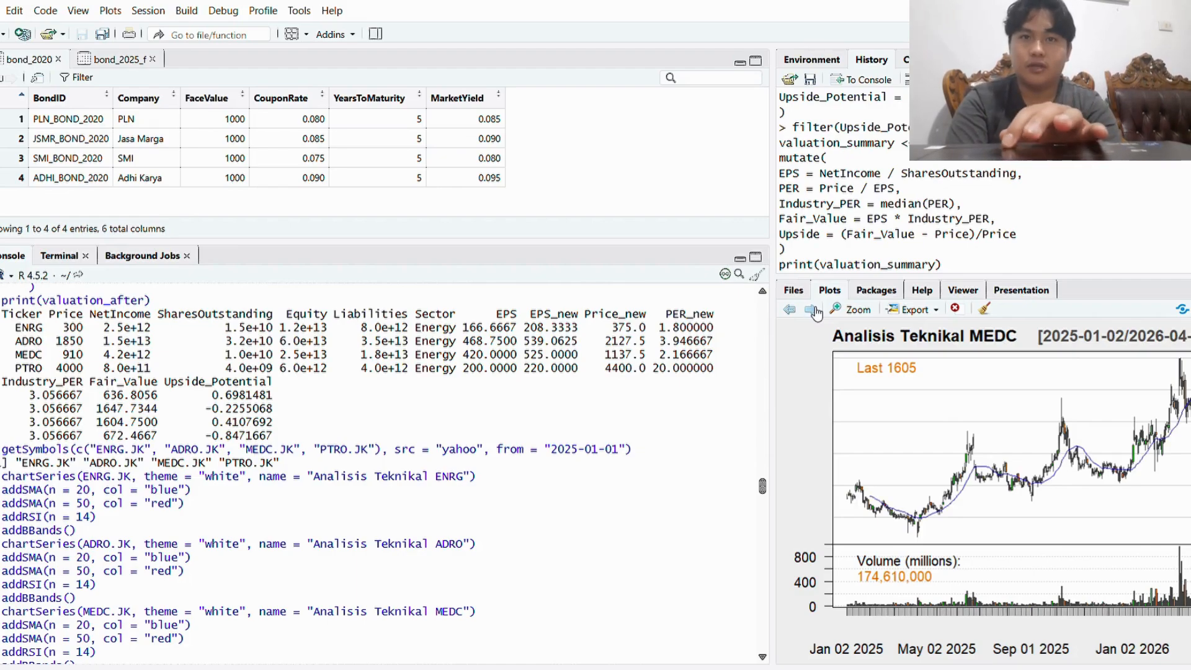
pyautogui.click(814, 310)
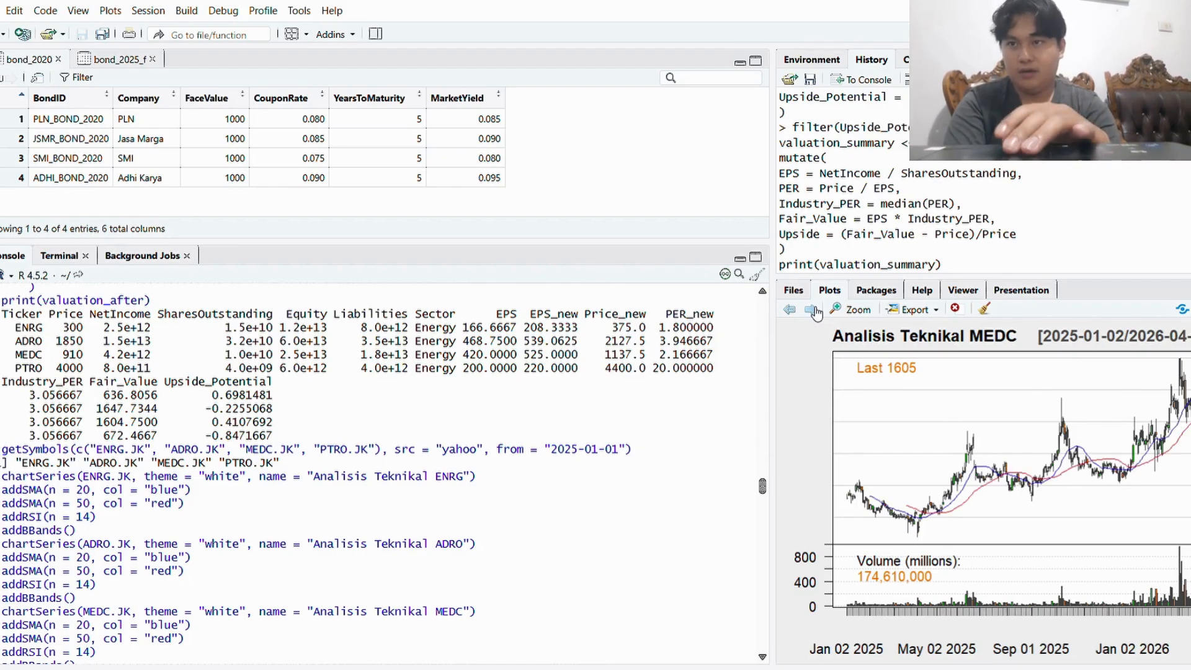
pyautogui.click(814, 310)
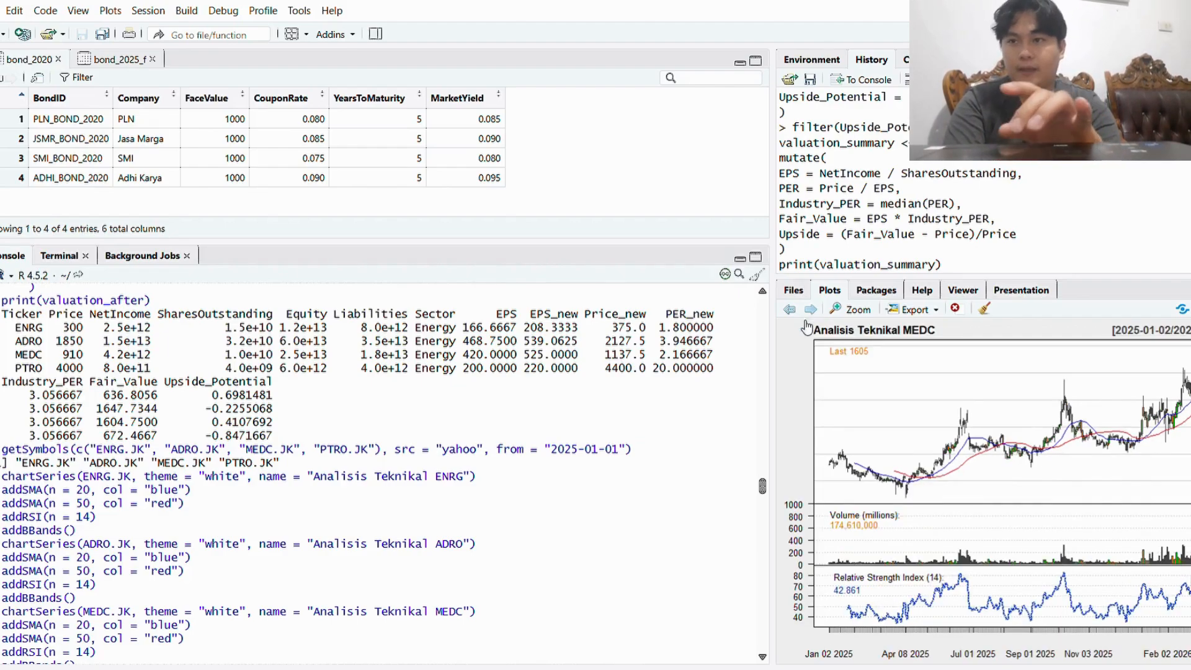
# - Review the chartSeries, SMA, RSI and Bollinger Bands code for the four stocks, continuing to the bond_price function
pyautogui.scroll(-5, 643, 425)
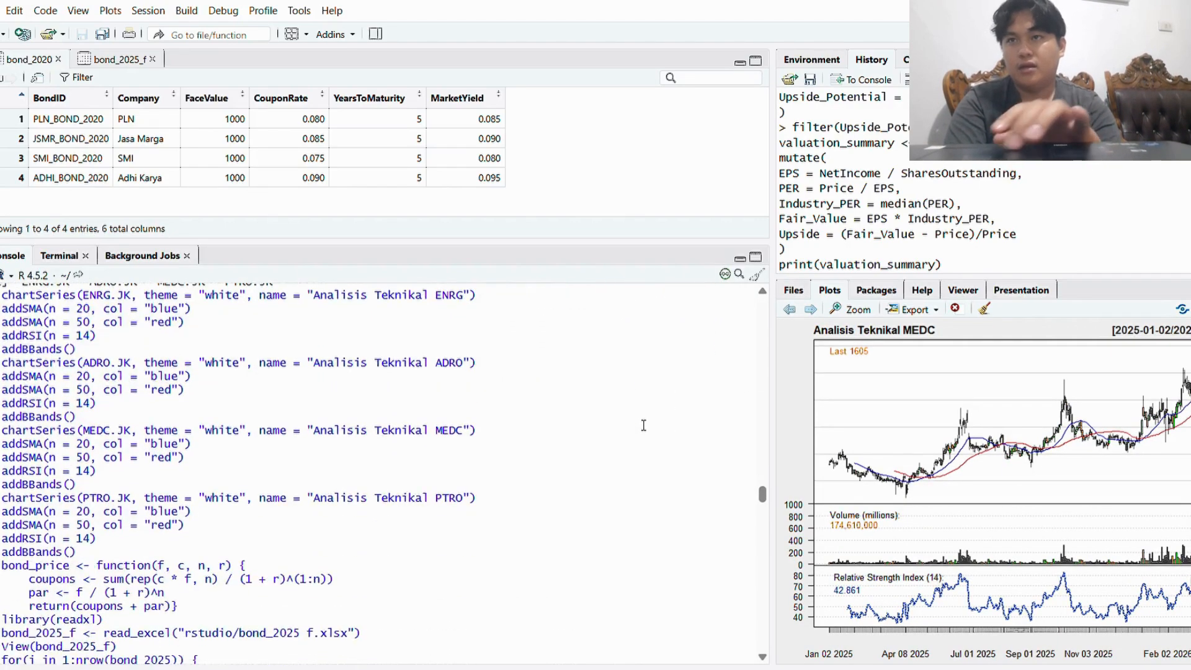
pyautogui.scroll(1, 643, 426)
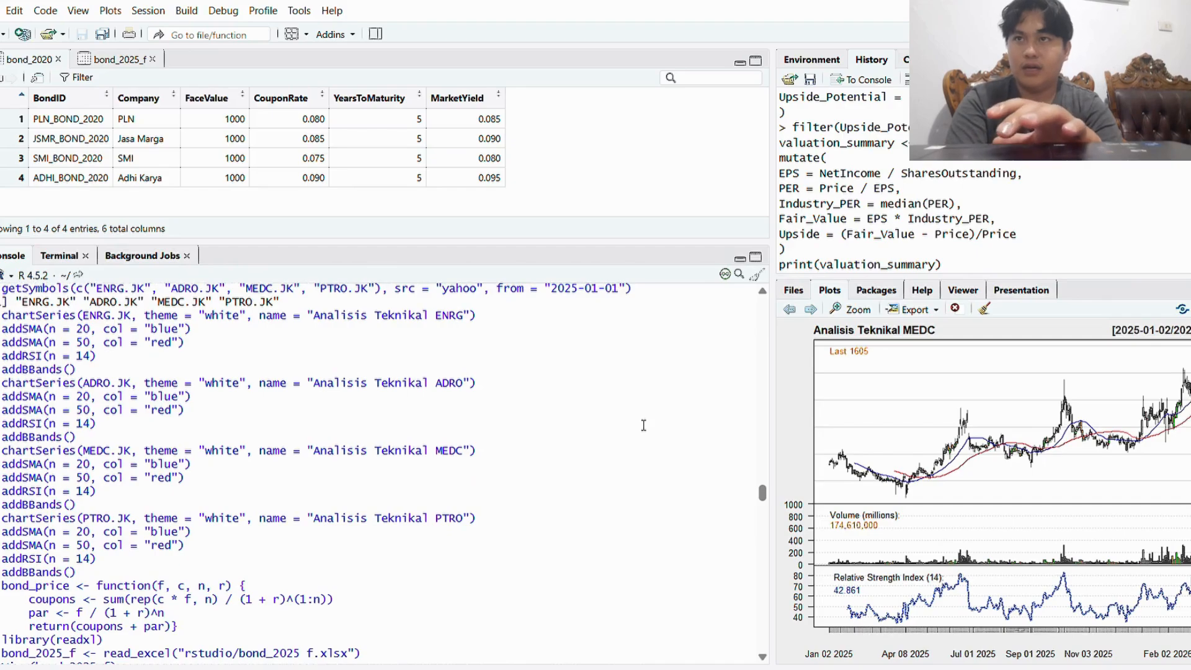
pyautogui.scroll(-7, 644, 425)
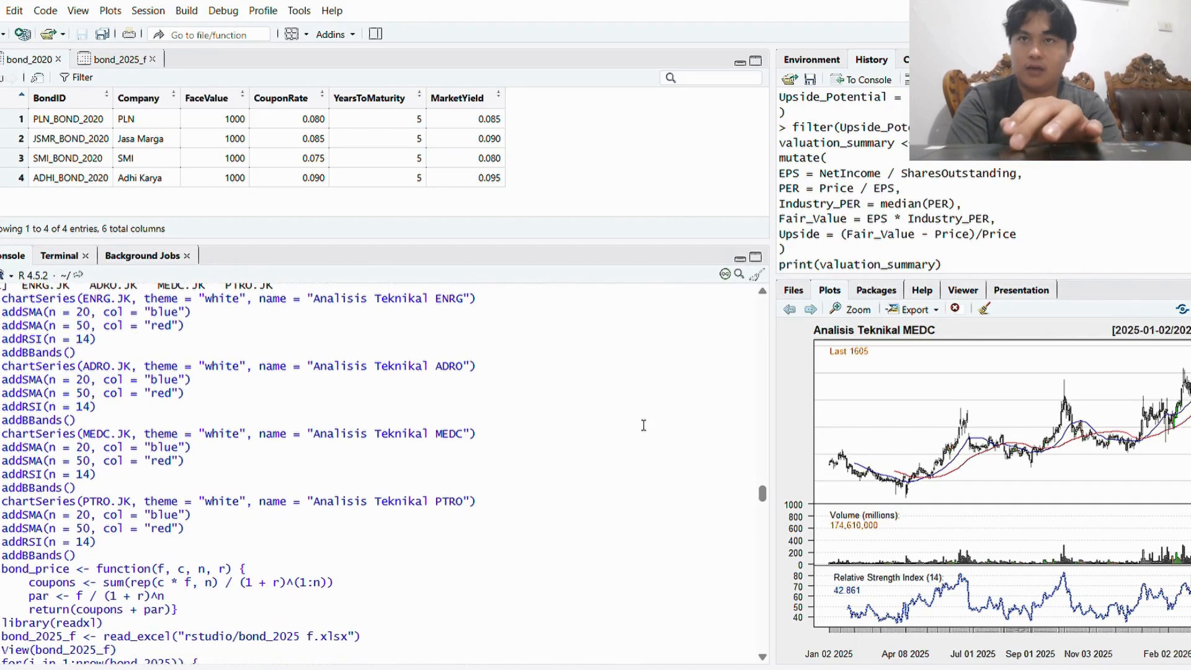
pyautogui.scroll(1, 643, 426)
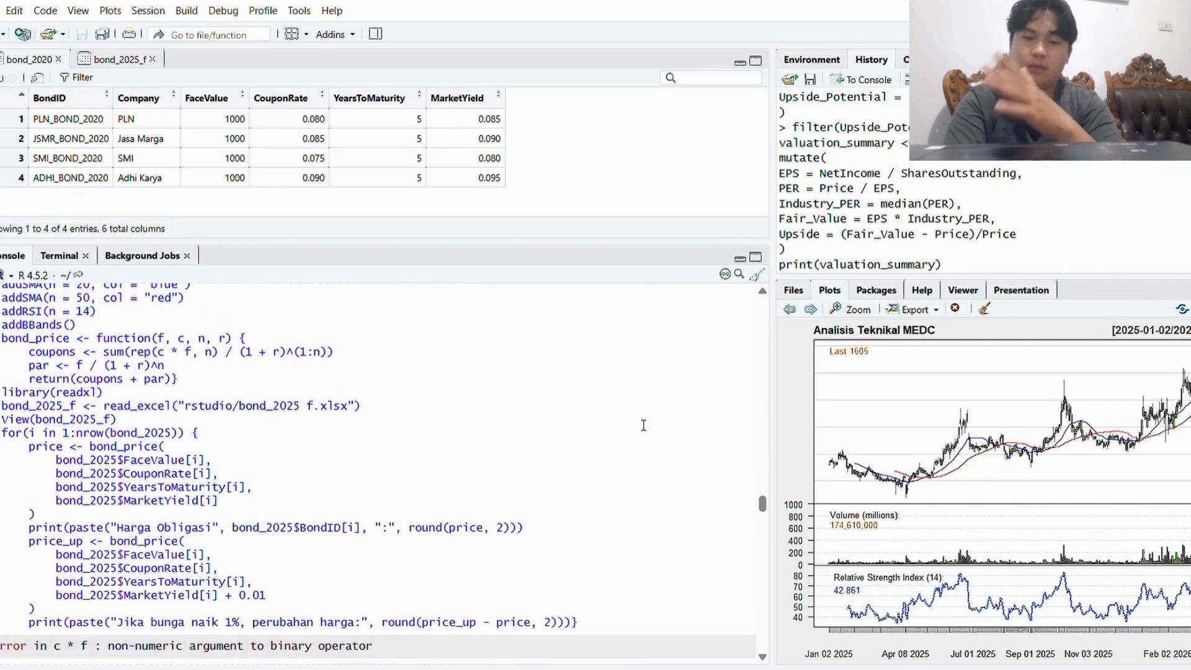
# - Show the bond_2025_f data and examine its numeric conversion, the bond pricing loop and the price effects of a 1% rate rise
pyautogui.click(122, 62)
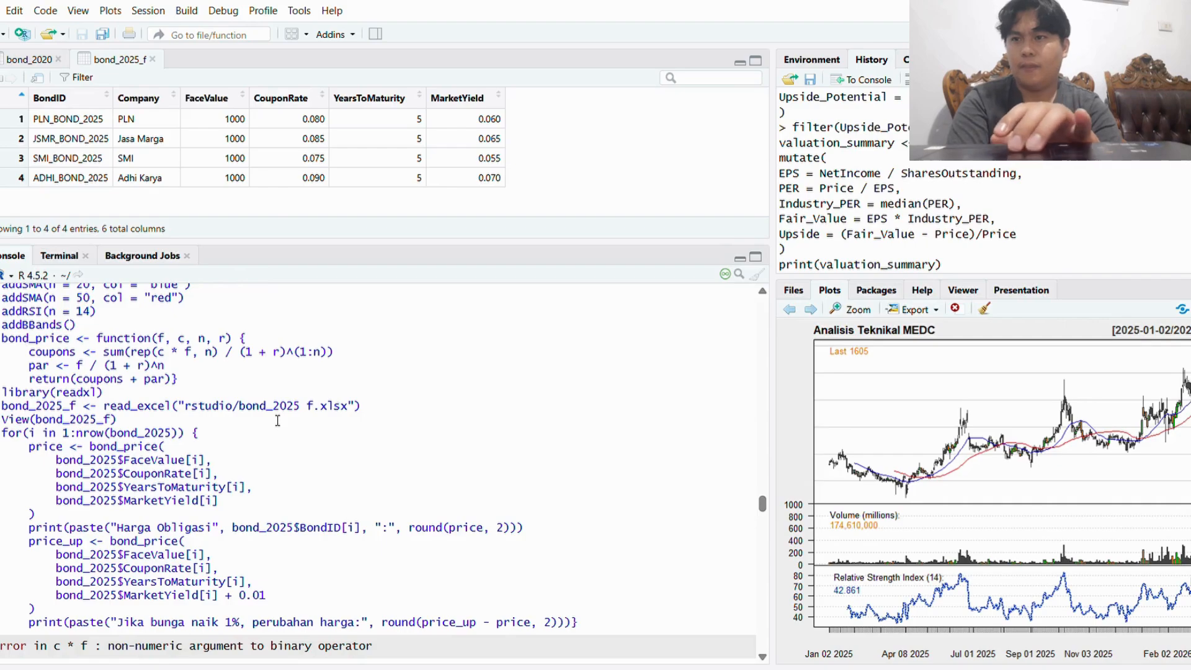
pyautogui.scroll(-1, 277, 421)
pyautogui.scroll(1, 277, 421)
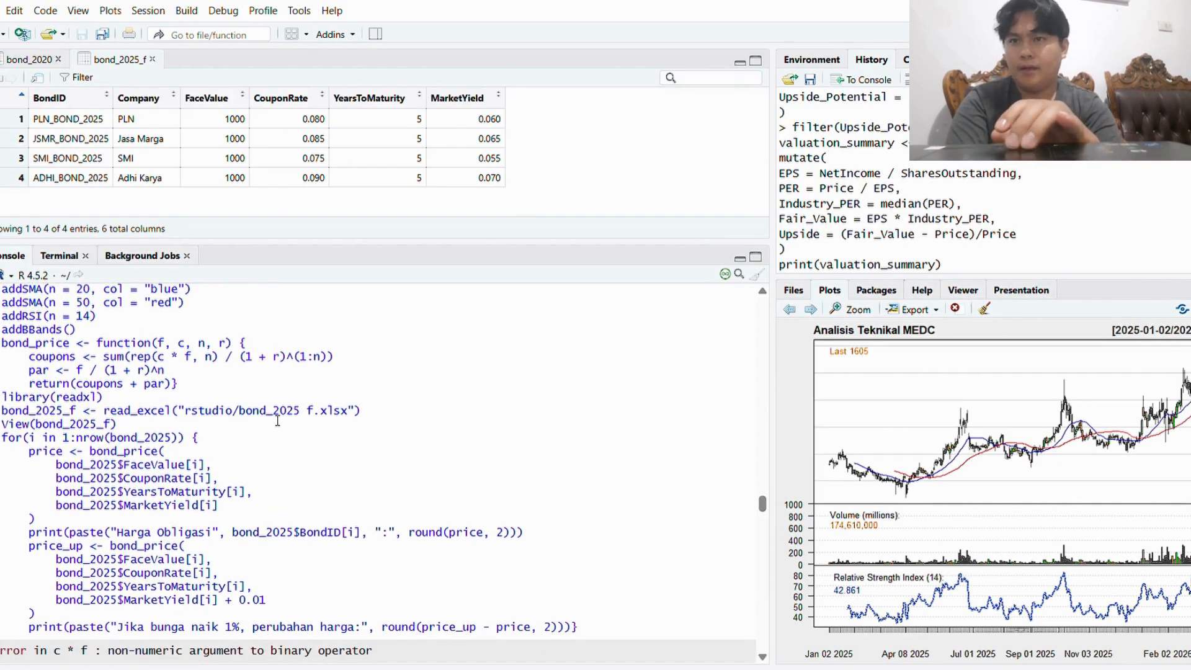
pyautogui.hotkey('ctrl', 'v')
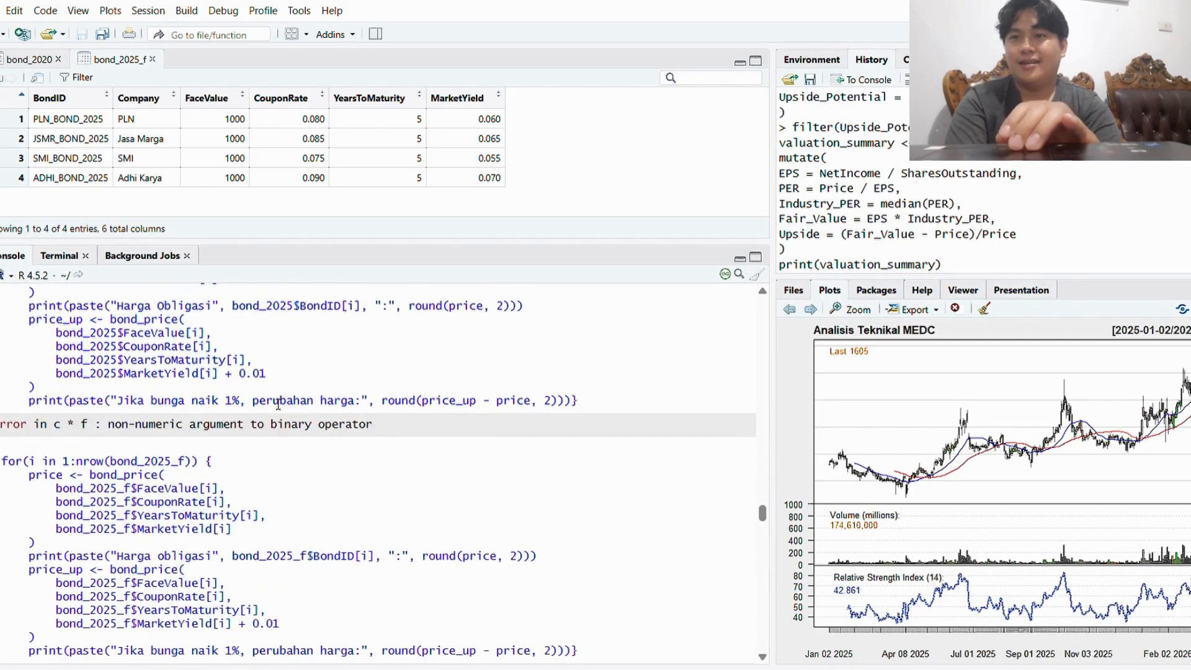
pyautogui.hotkey('ctrl', 'v')
pyautogui.scroll(-5, 278, 405)
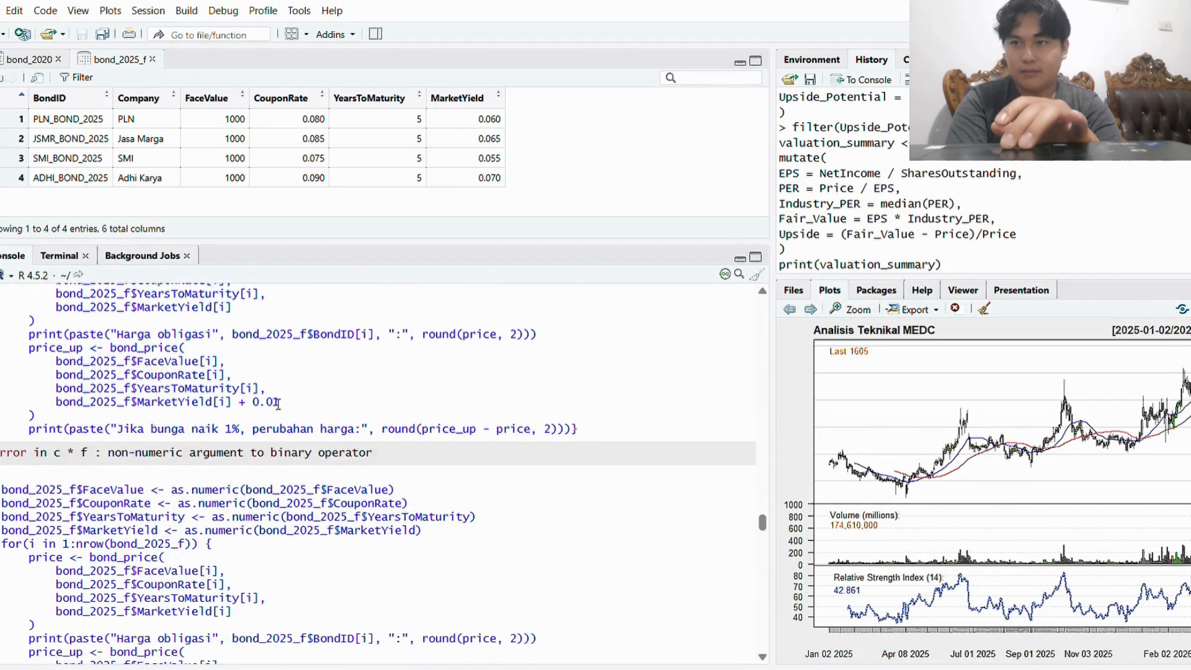
pyautogui.scroll(-5, 278, 405)
pyautogui.press('Return')
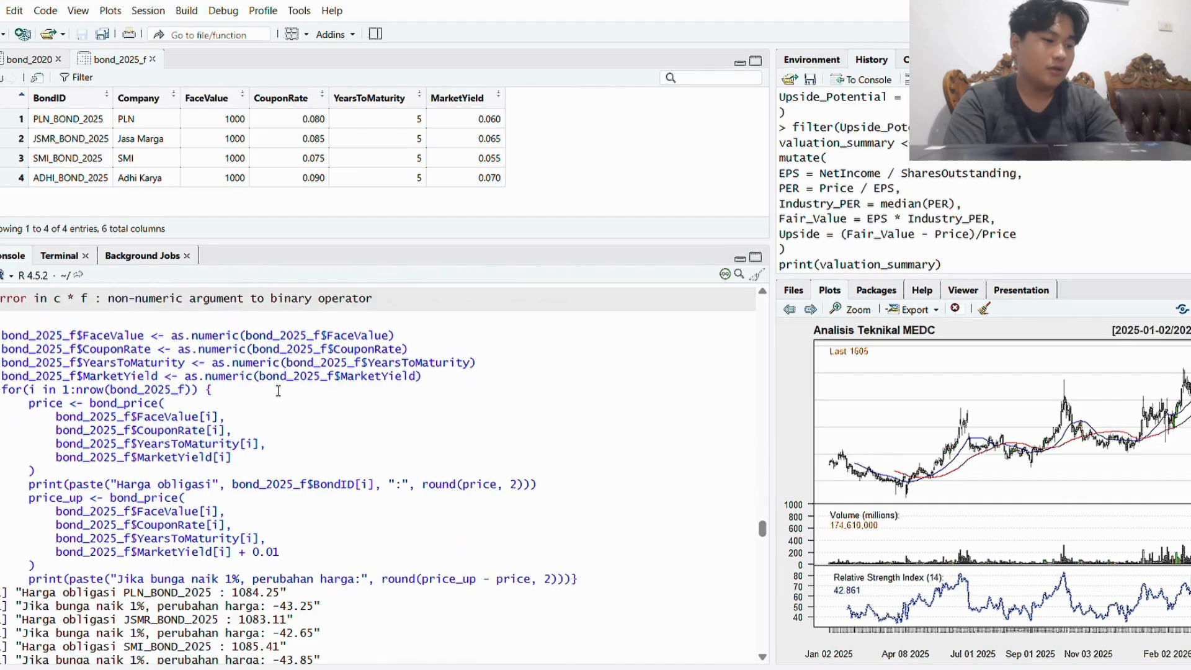
pyautogui.scroll(-4, 279, 391)
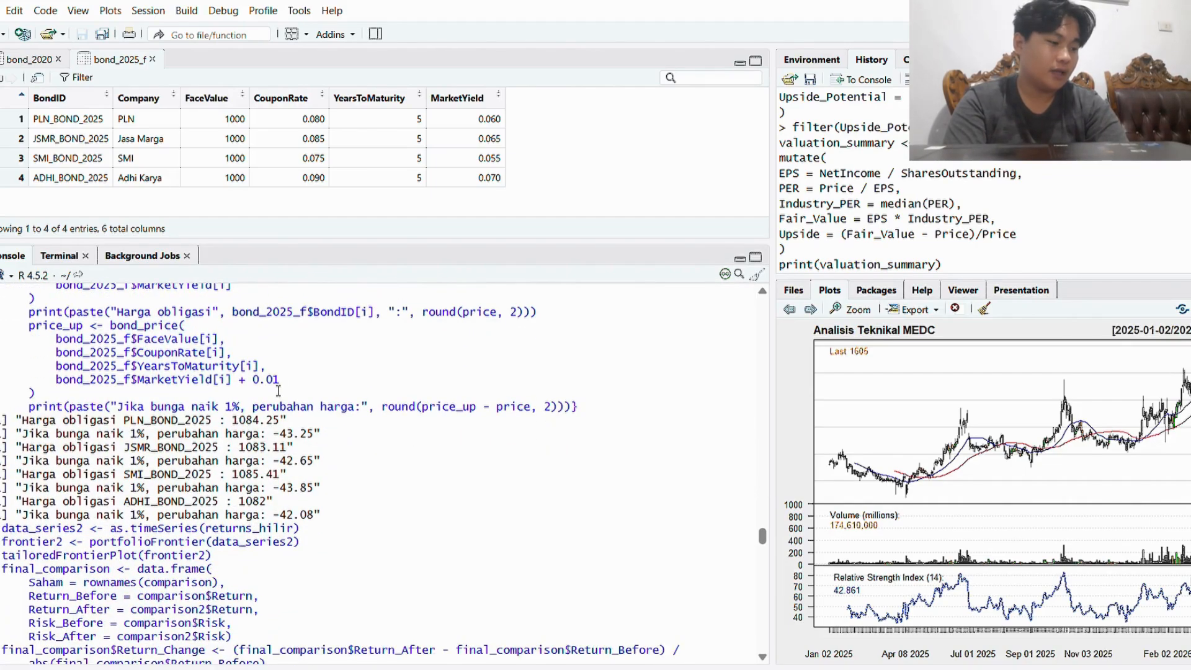
# - Examine the frontier2 code and the final_comparison table of returns and risks before and after hilirisasi
pyautogui.scroll(-3, 243, 329)
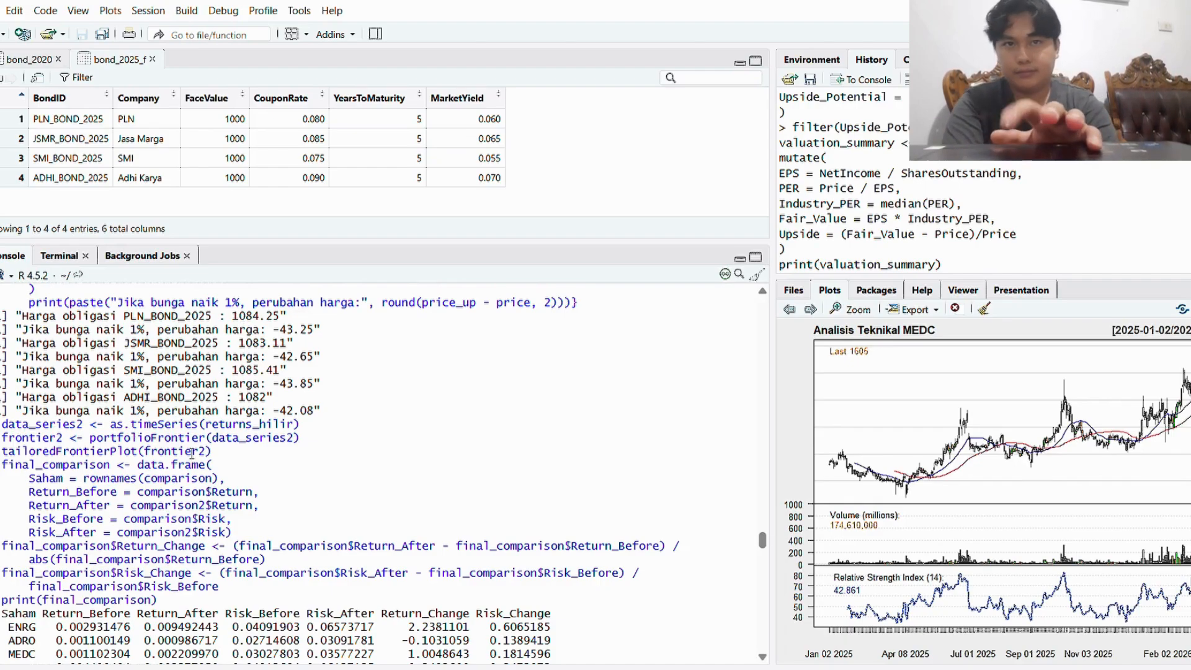
pyautogui.scroll(-3, 198, 462)
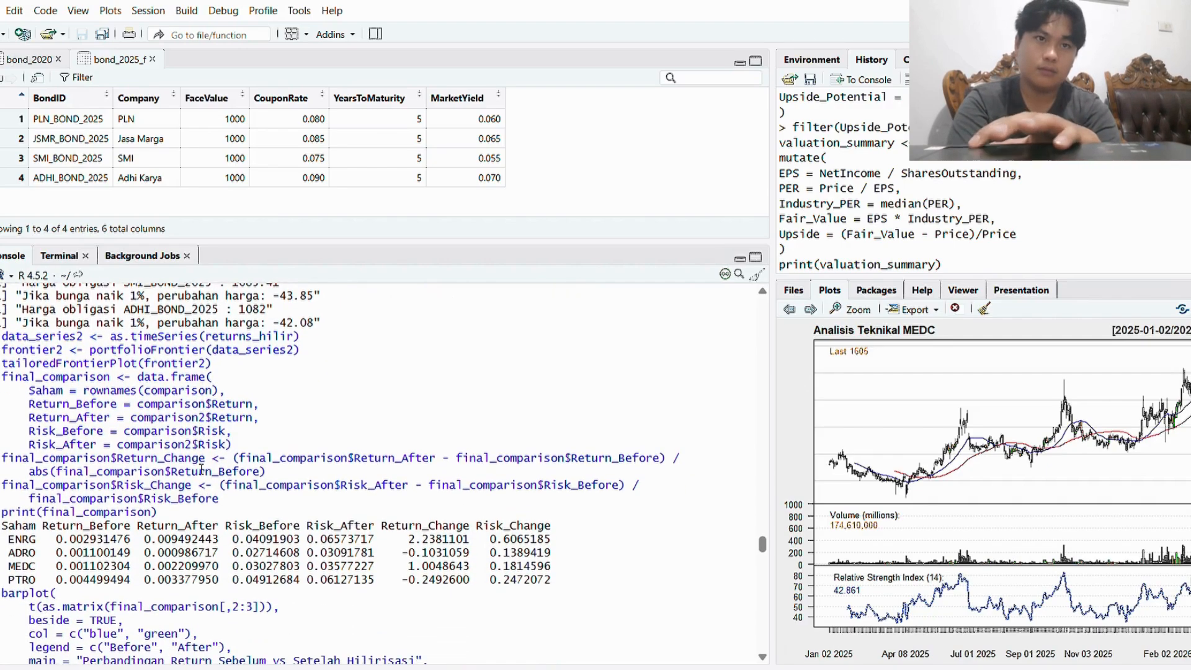
pyautogui.scroll(1, 201, 469)
pyautogui.scroll(-2, 180, 471)
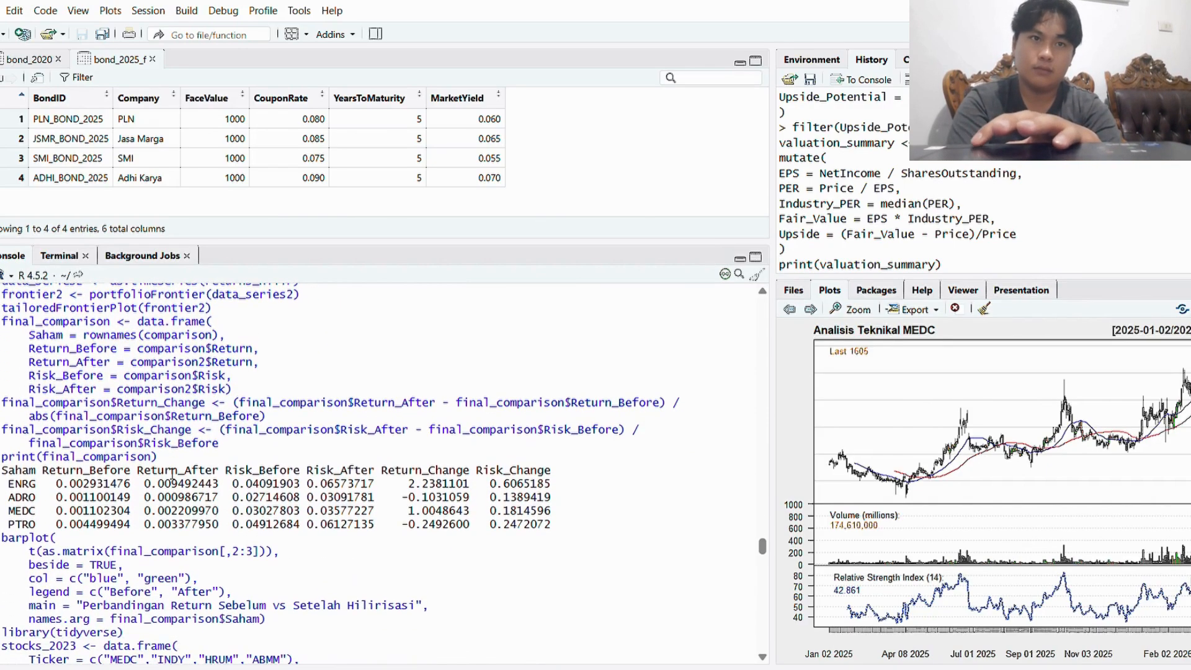
# - Browse forward from the MEDC Bollinger Bands chart through the PTRO technical charts to the Efficient Frontier plot
pyautogui.click(812, 309)
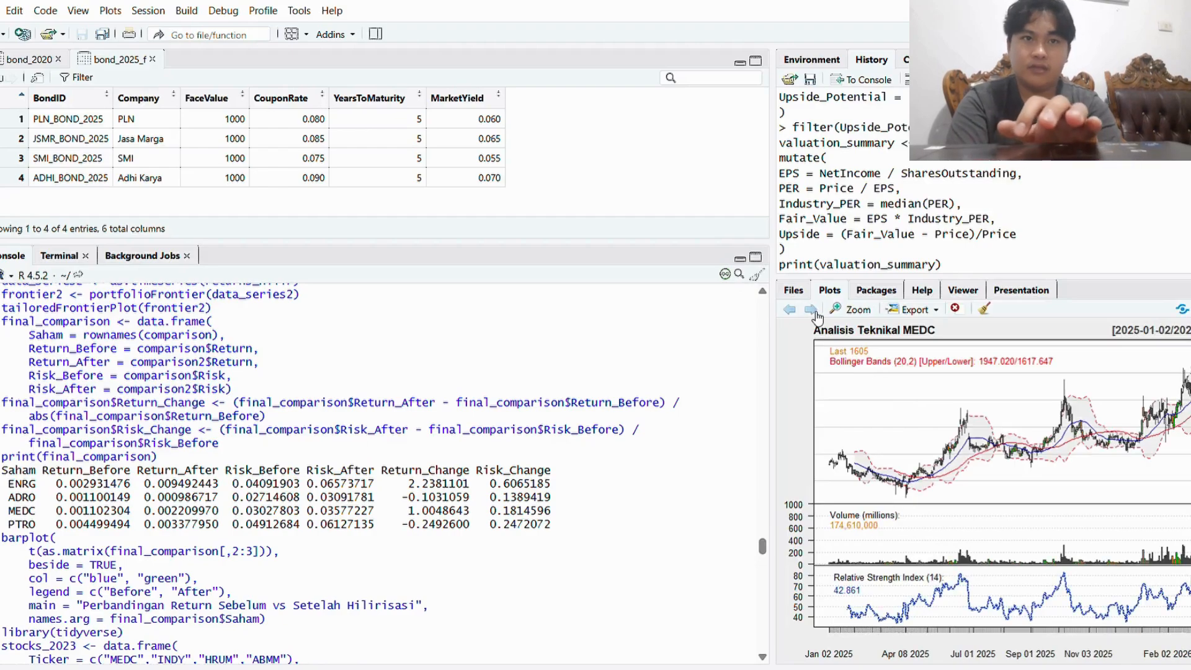
pyautogui.click(813, 310)
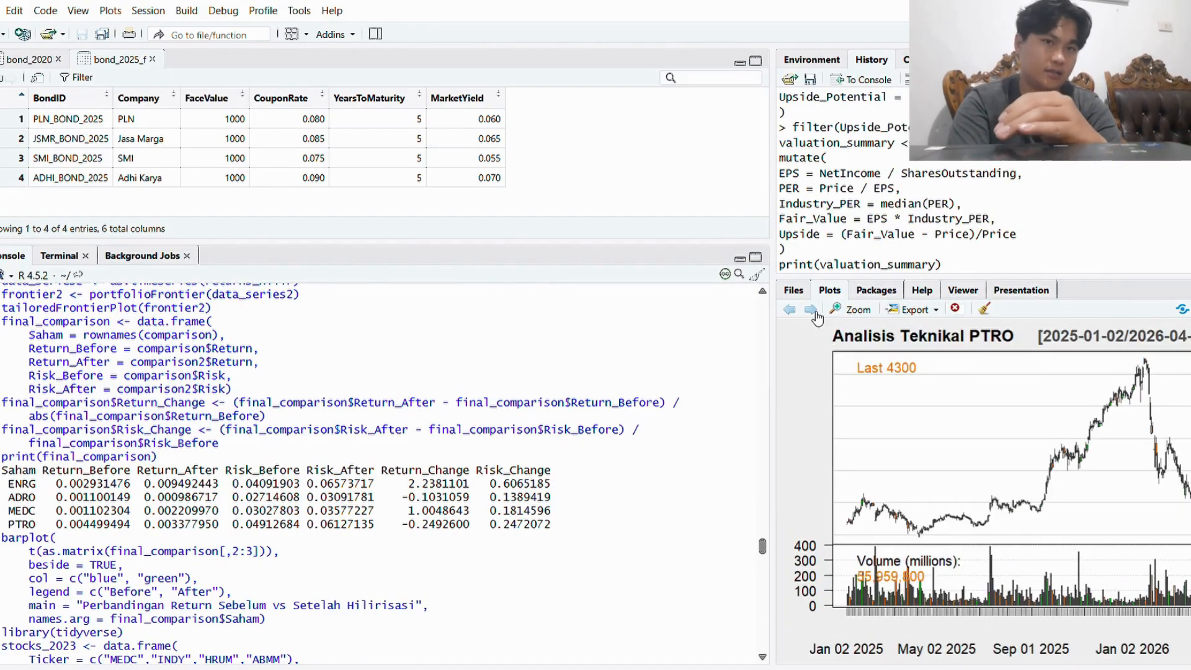
pyautogui.click(813, 310)
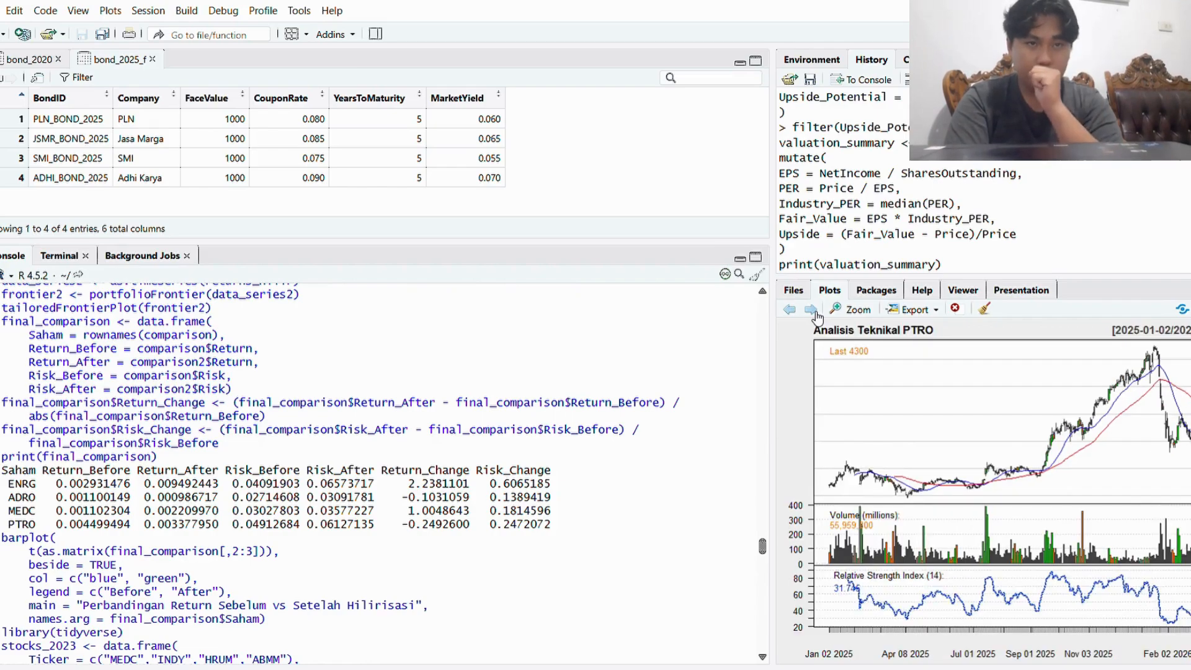
pyautogui.click(813, 311)
pyautogui.click(812, 311)
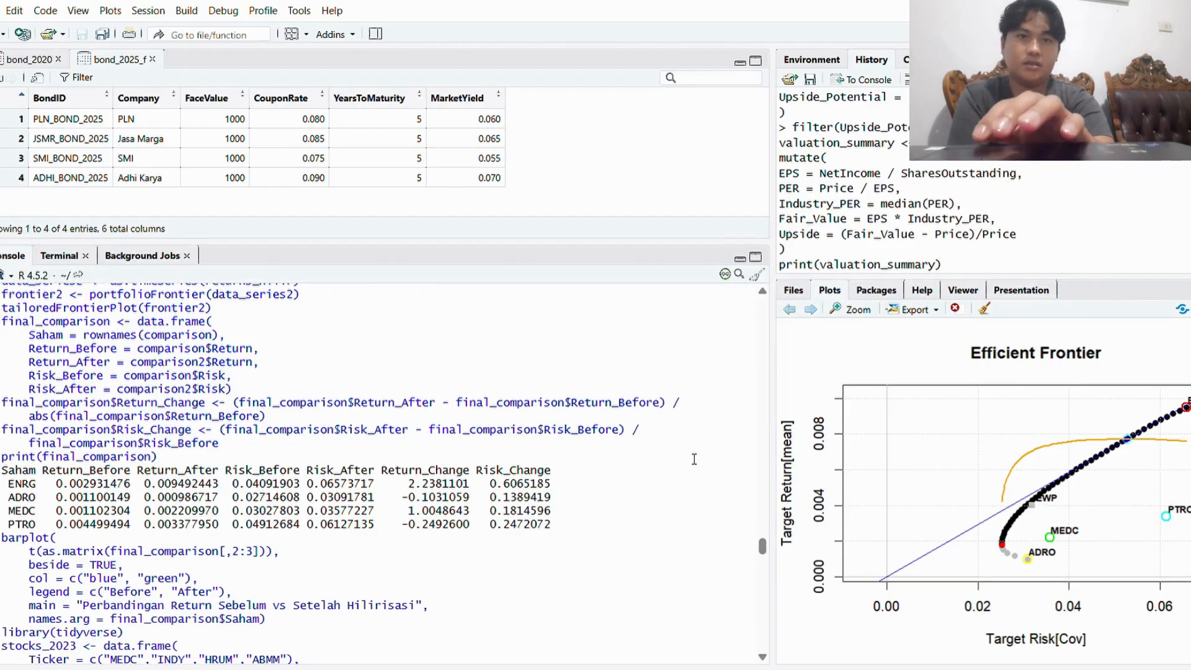
# - Review the barplot code and display the Perbandingan Return Sebelum vs Setelah Hilirisasi bar chart
pyautogui.scroll(-2, 694, 459)
pyautogui.scroll(-2, 695, 459)
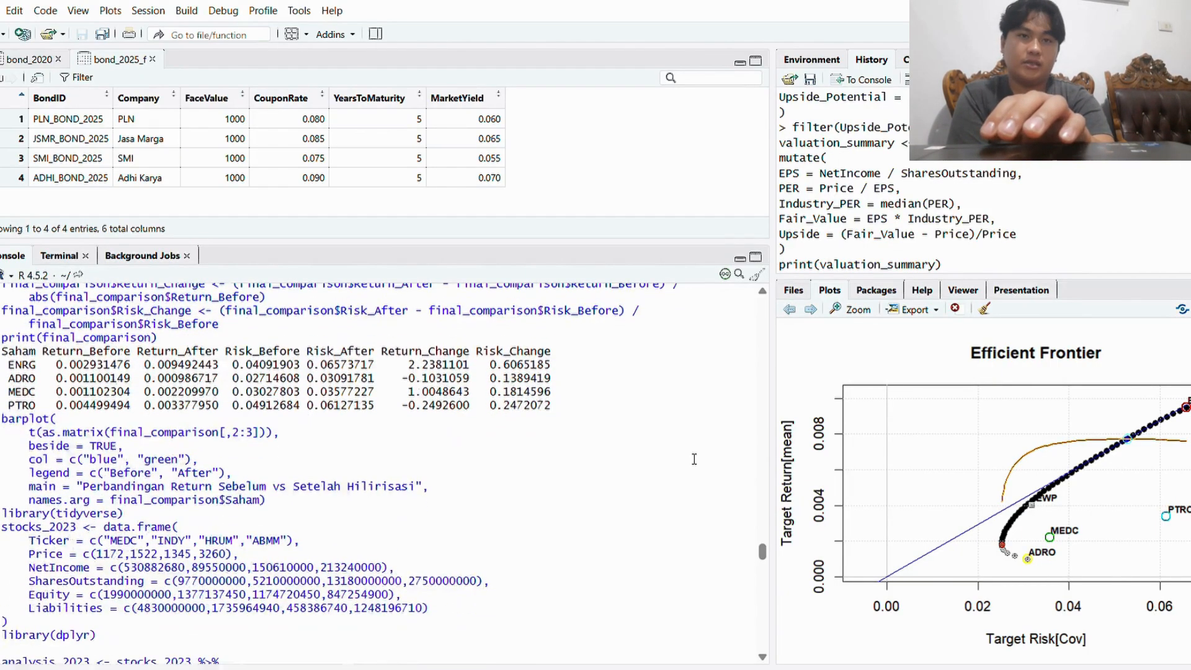
pyautogui.click(813, 310)
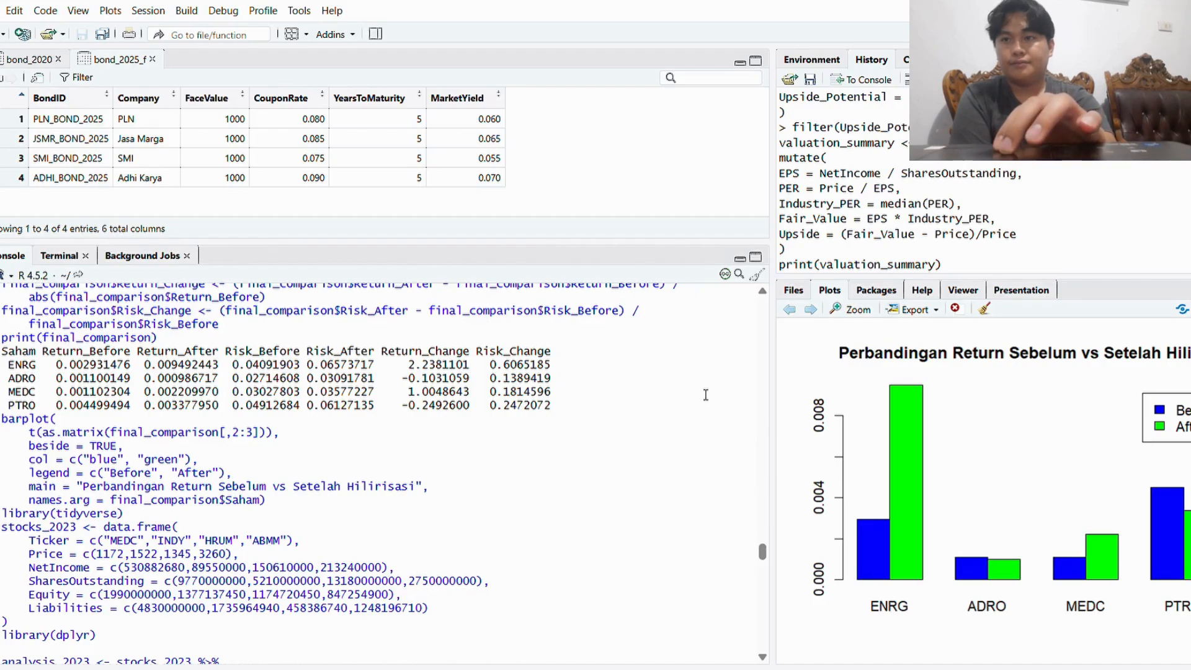
# - Examine the stocks_2023 data frame and the analysis_2023 code calculating EPS, PER, ROE and DER for MEDC, INDY, HRUM and ABMM
pyautogui.scroll(-1, 705, 395)
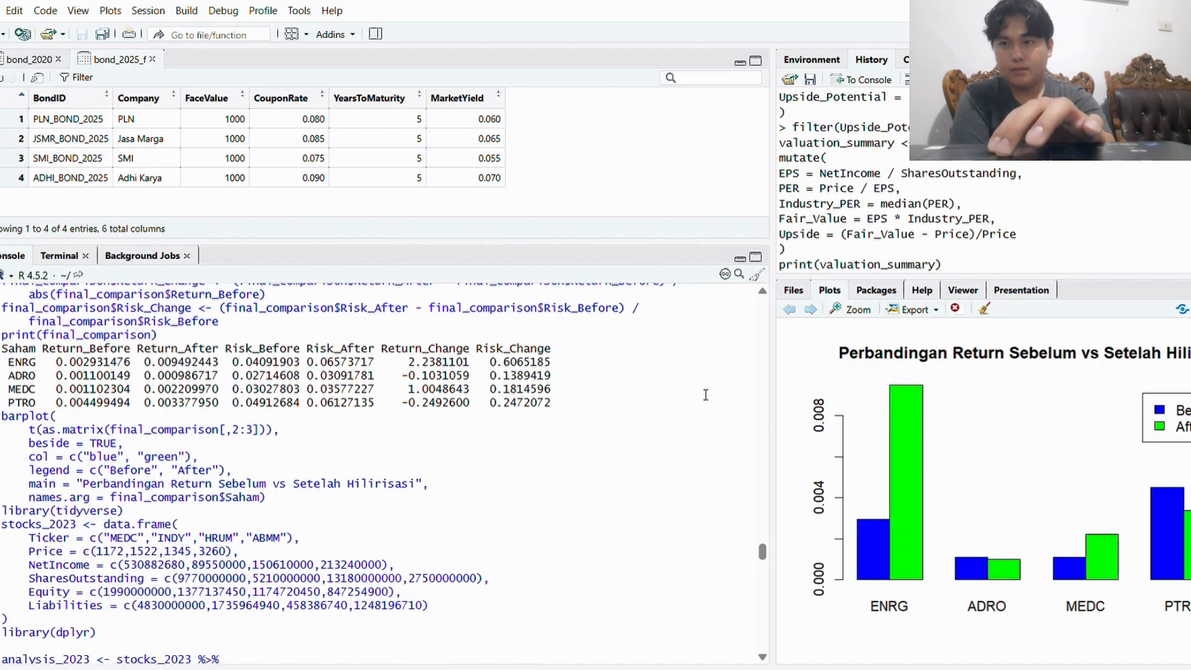
pyautogui.scroll(-5, 706, 395)
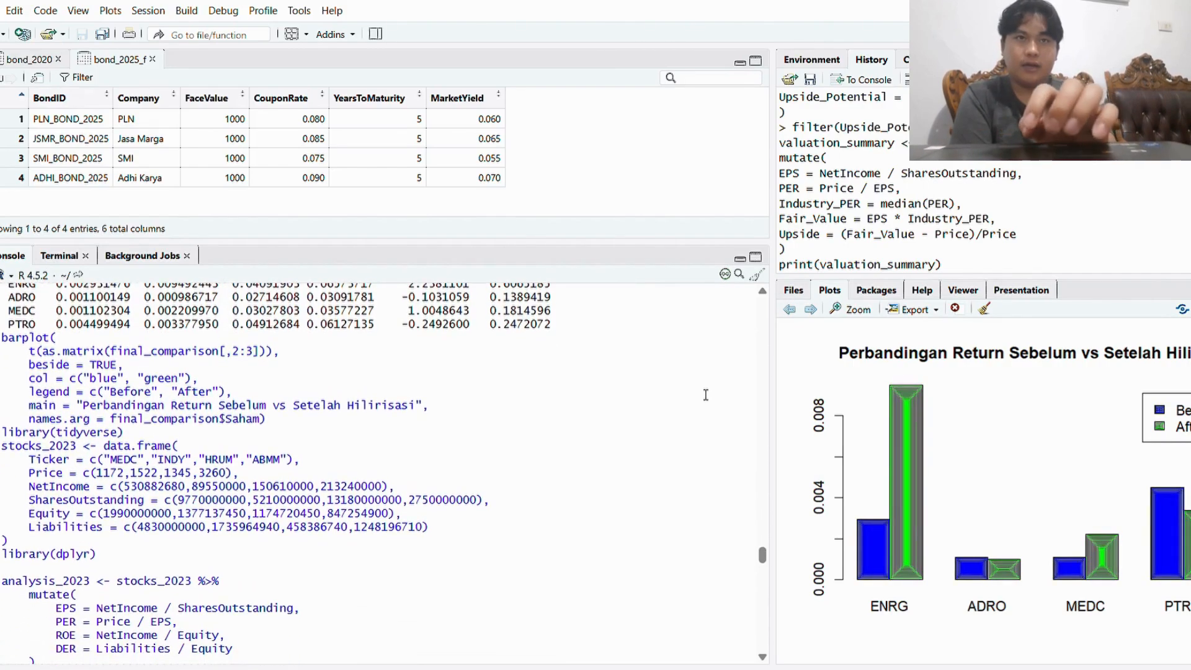
pyautogui.scroll(-4, 705, 395)
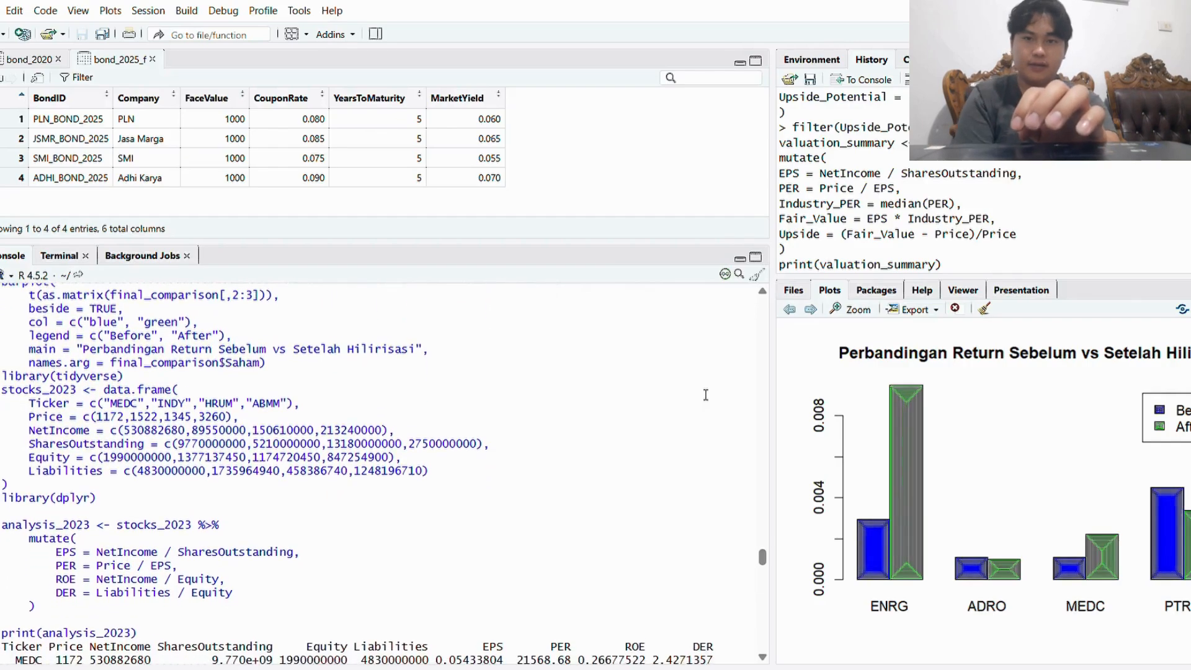
pyautogui.scroll(-3, 705, 395)
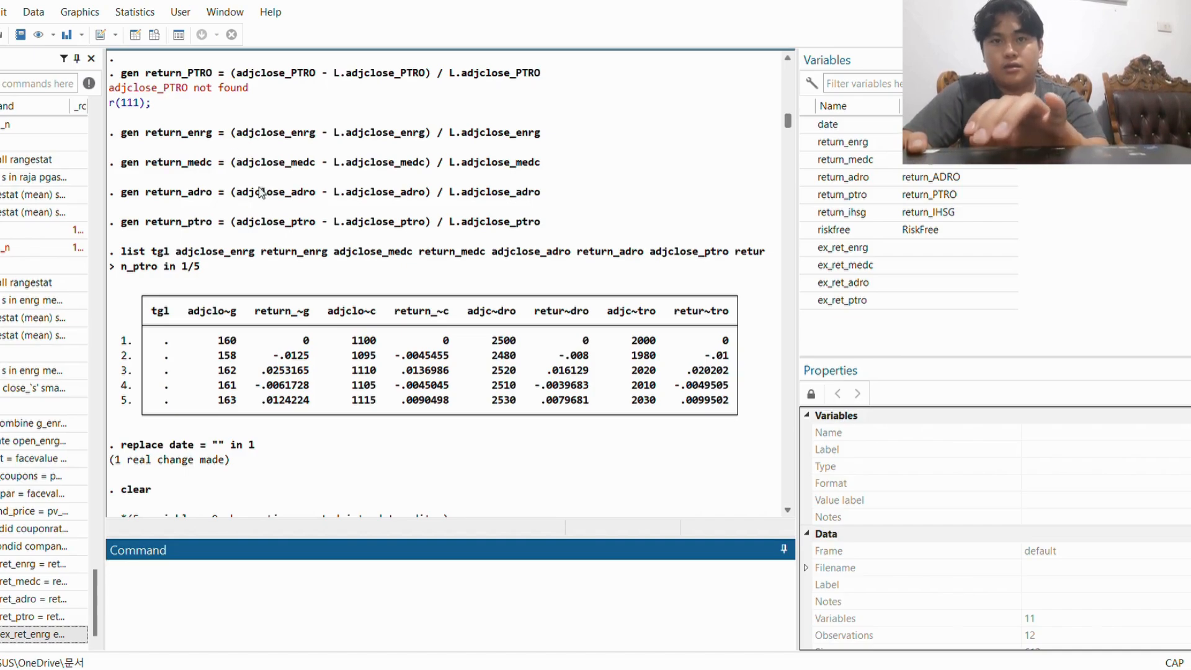
# - Examine the Stata commands generating the ENRG, MEDC, ADRO and PTRO returns and the listing of the first five rows
pyautogui.scroll(-3, 271, 318)
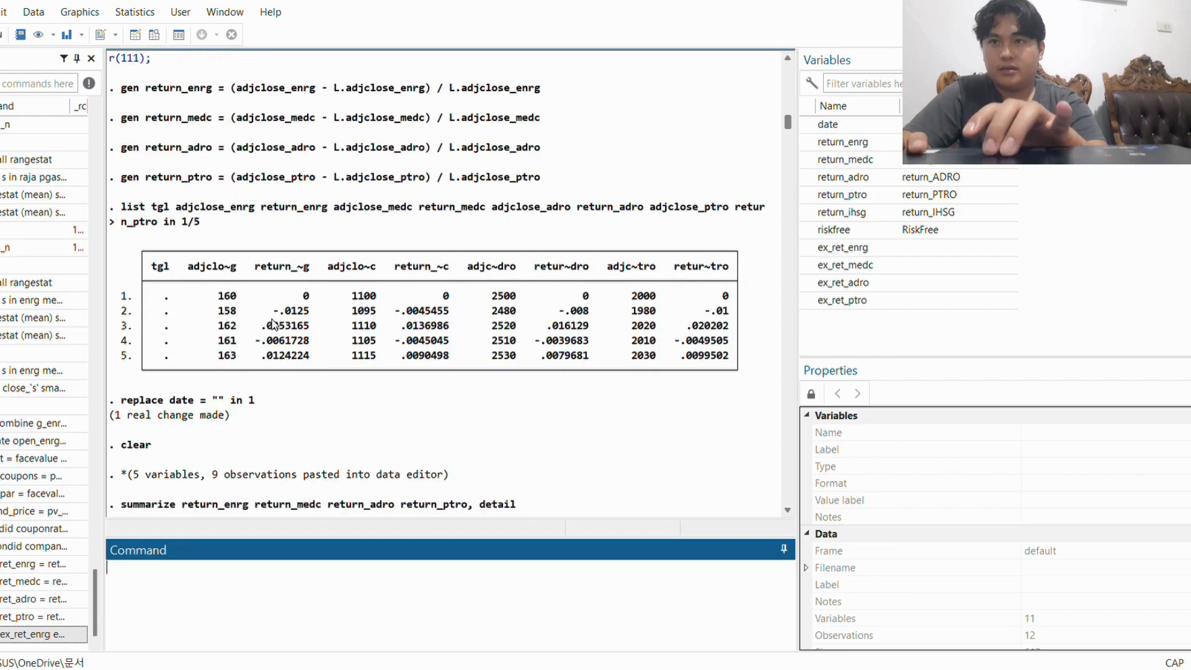
pyautogui.scroll(-1, 273, 322)
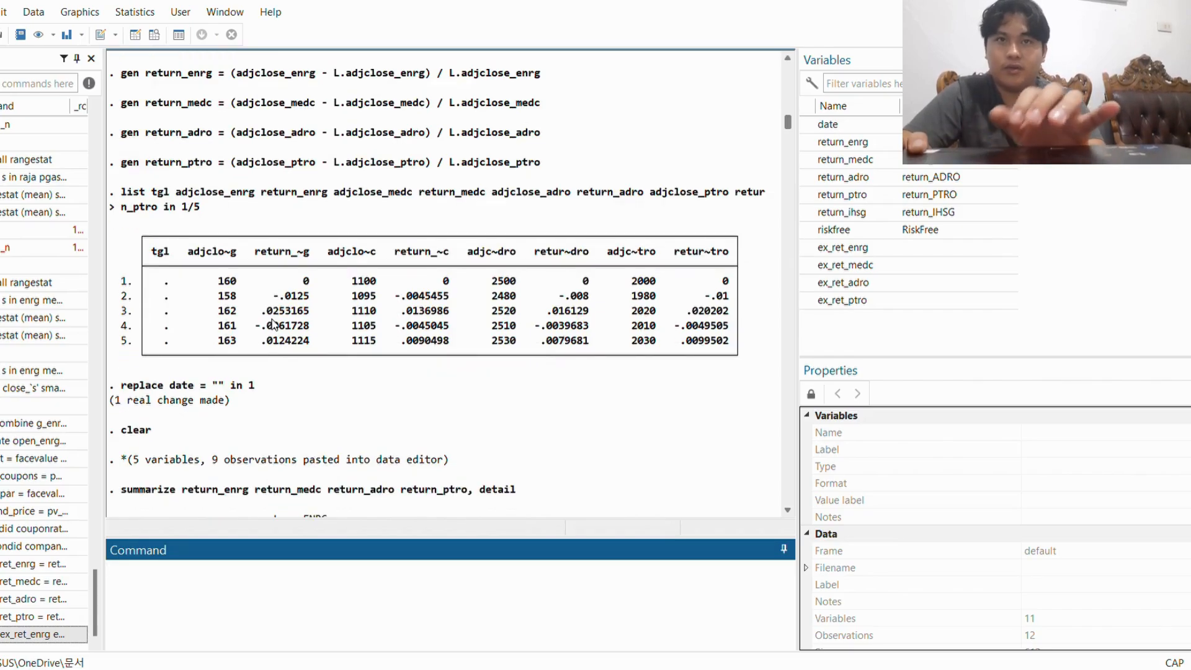
pyautogui.scroll(-1, 273, 323)
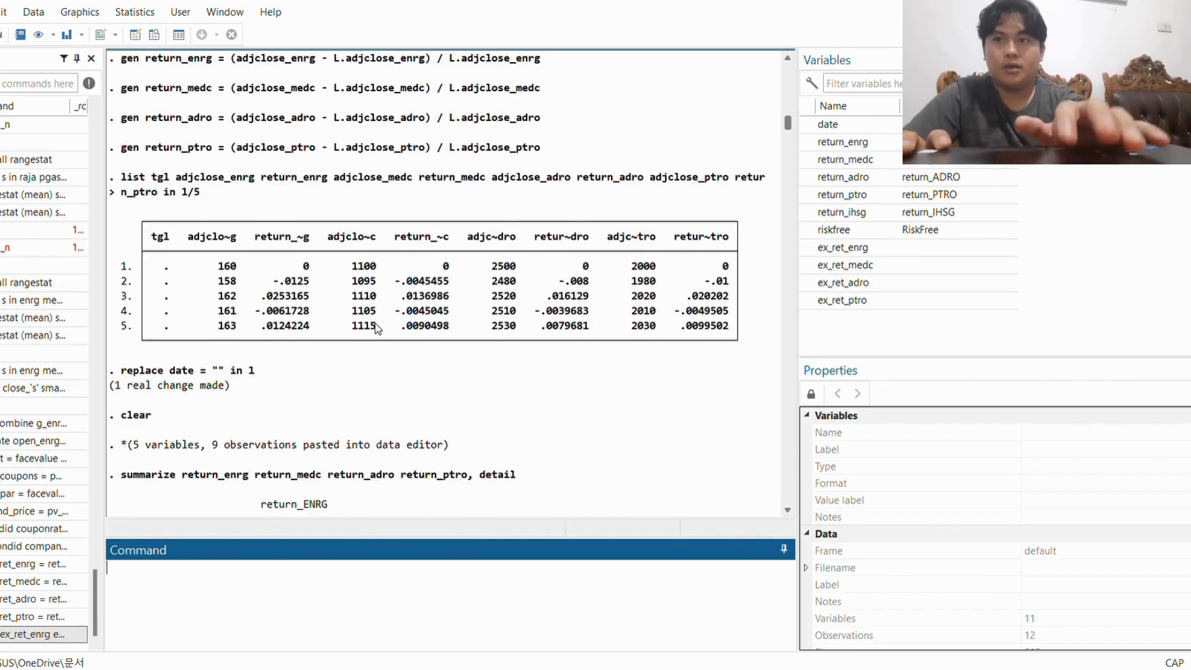
pyautogui.click(787, 123)
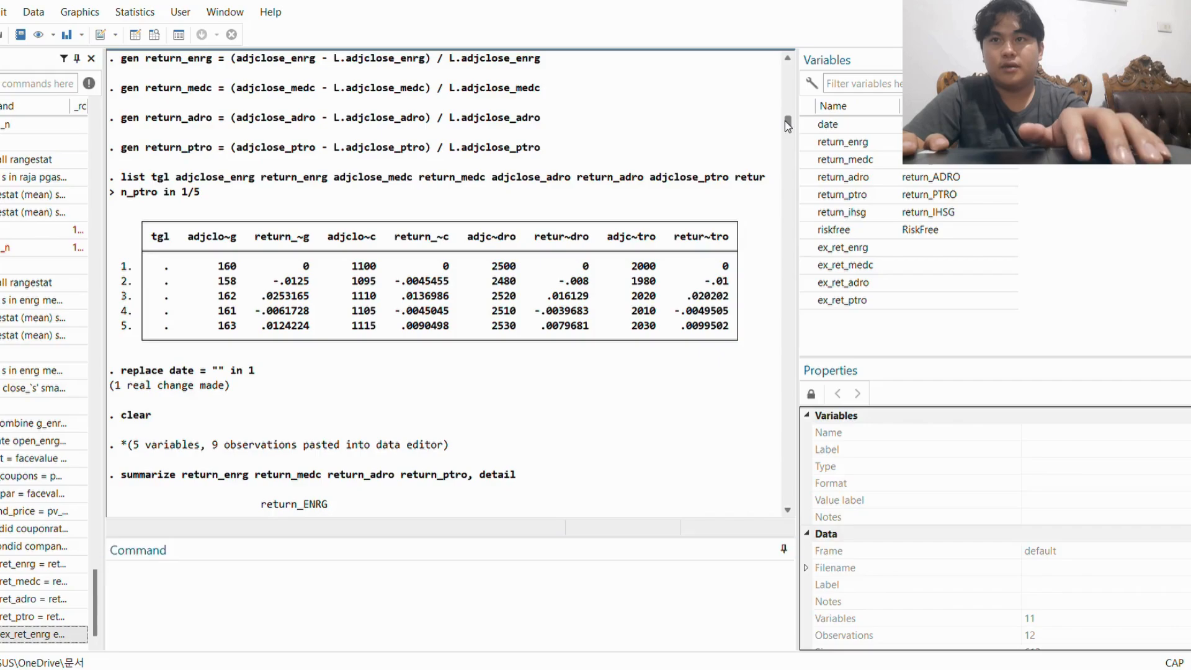
# - Examine the detailed summary statistics for the ENRG and MEDC returns in the Stata results
pyautogui.scroll(-6, 787, 123)
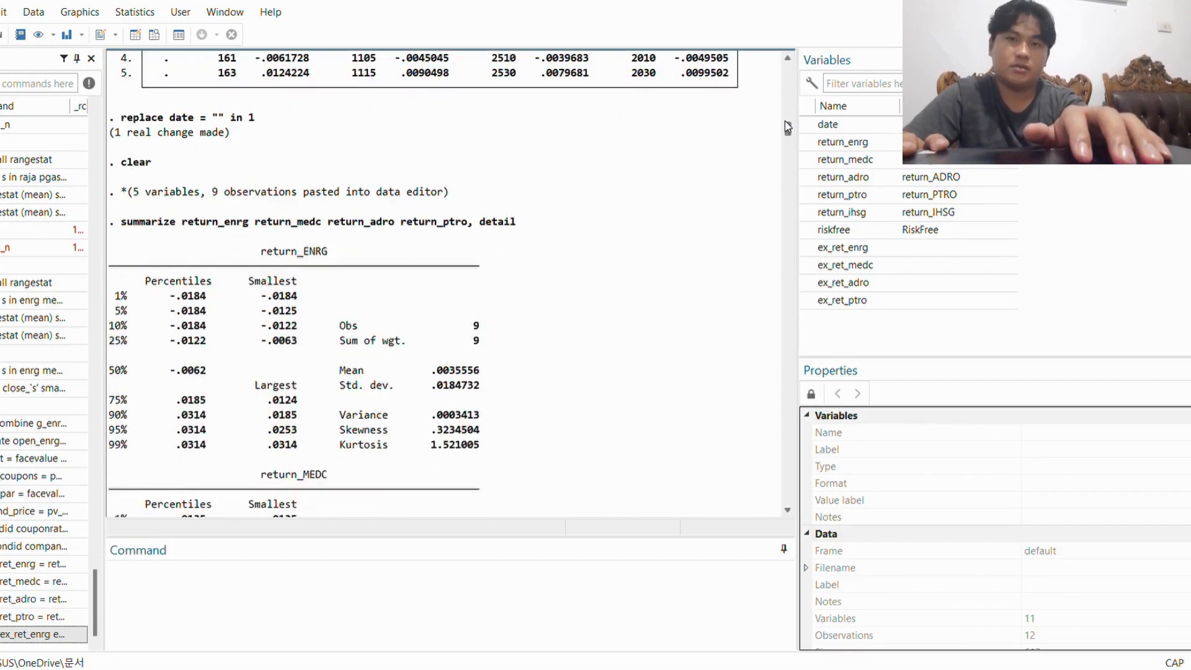
pyautogui.scroll(-2, 786, 126)
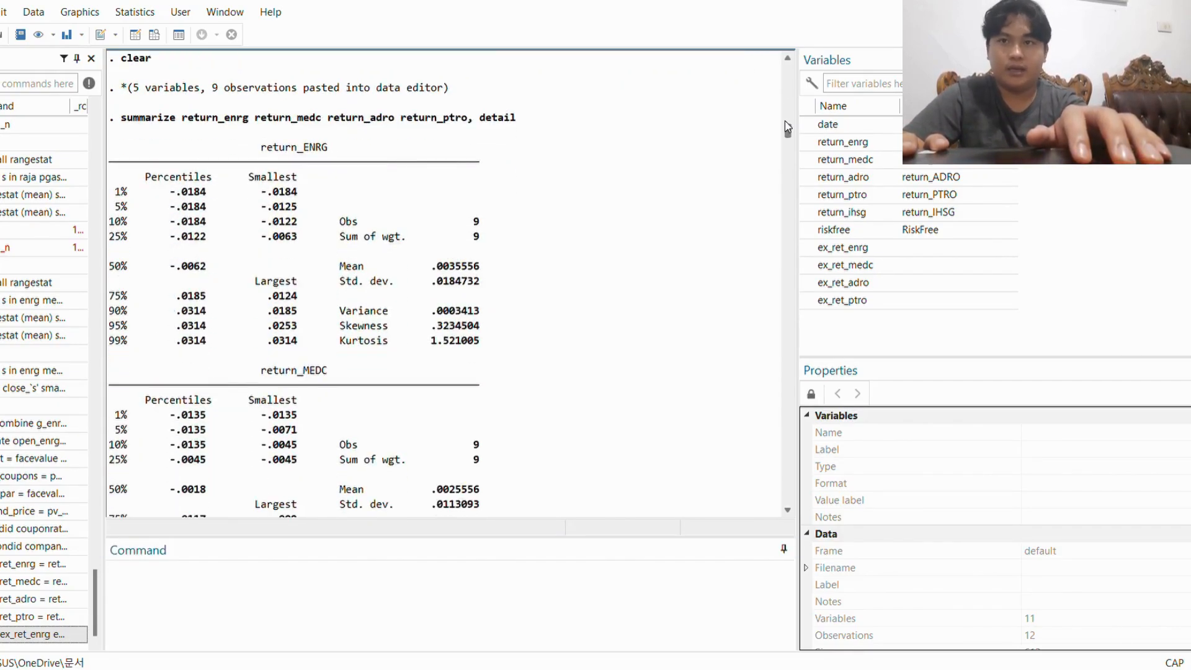
pyautogui.scroll(-1, 787, 127)
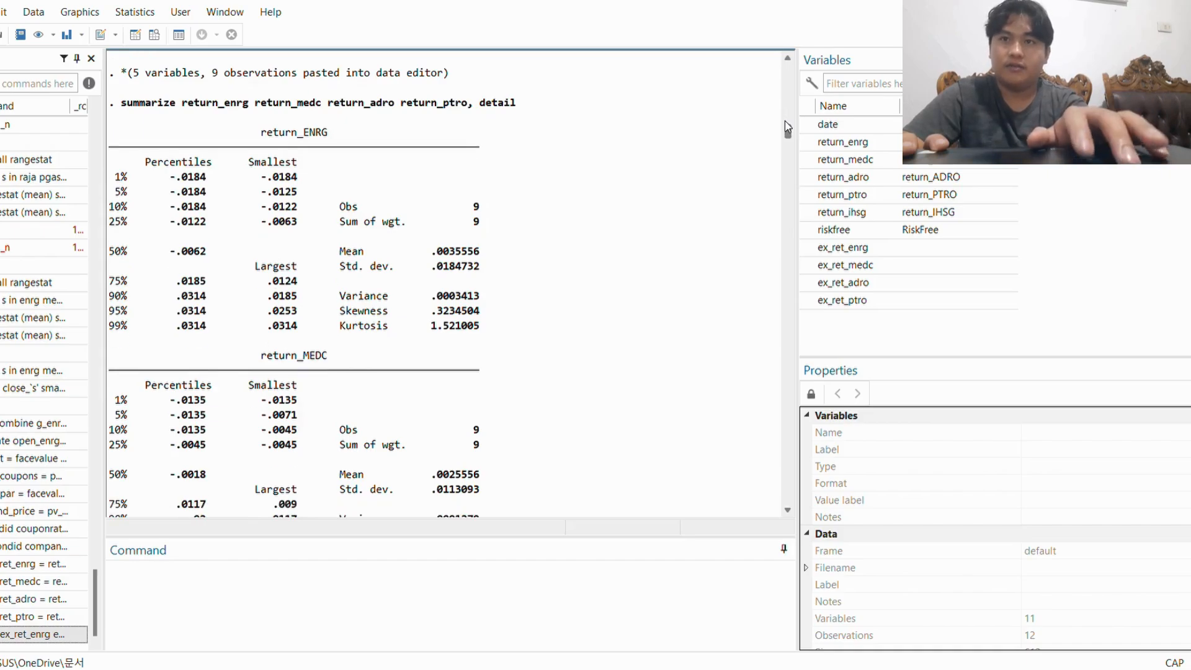
pyautogui.scroll(-4, 786, 127)
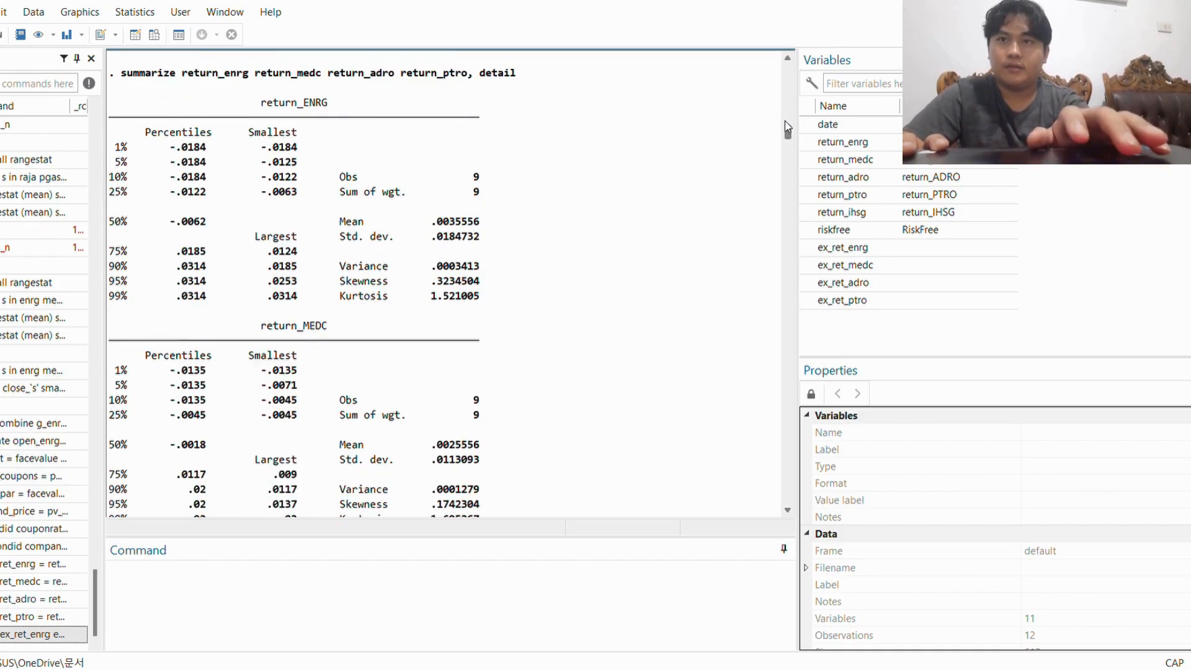
pyautogui.scroll(-4, 787, 126)
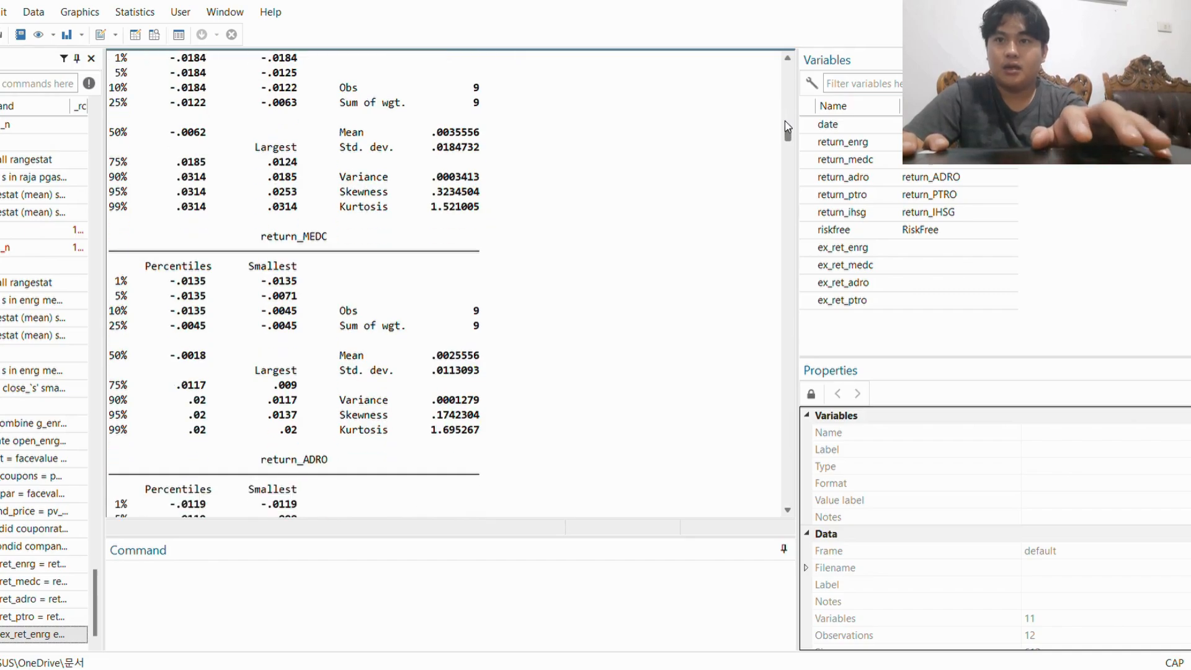
pyautogui.scroll(-10, 787, 127)
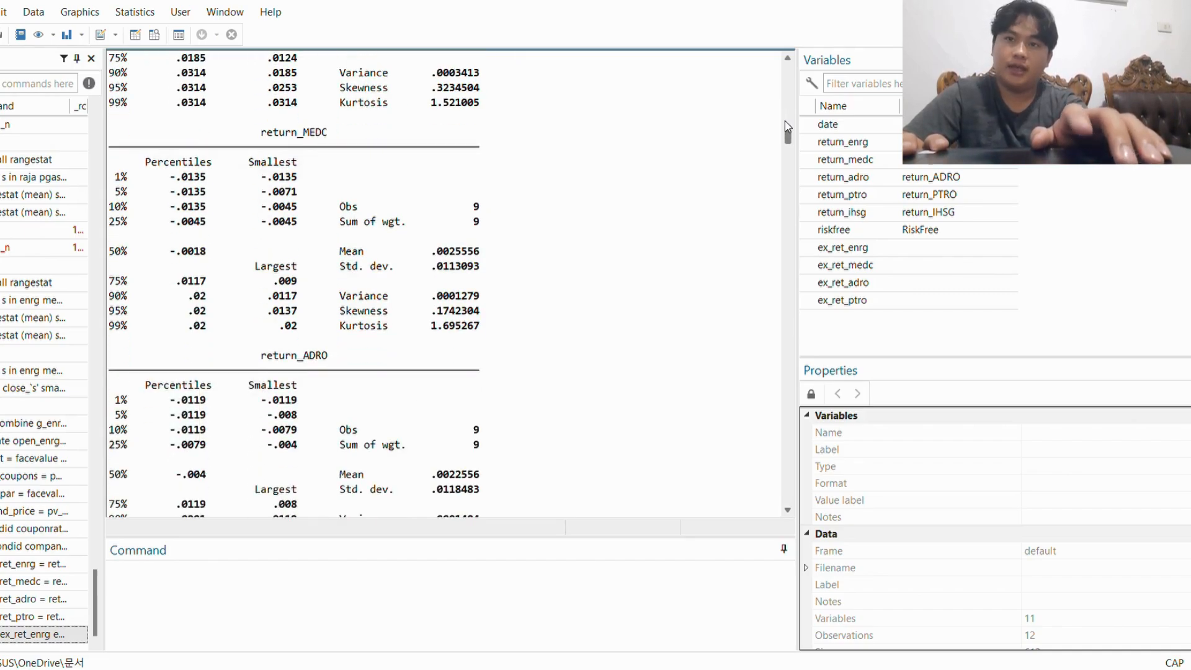
# - Examine the detailed summary statistics for the ADRO and PTRO returns, comparing them with the MEDC block above
pyautogui.scroll(-19, 785, 127)
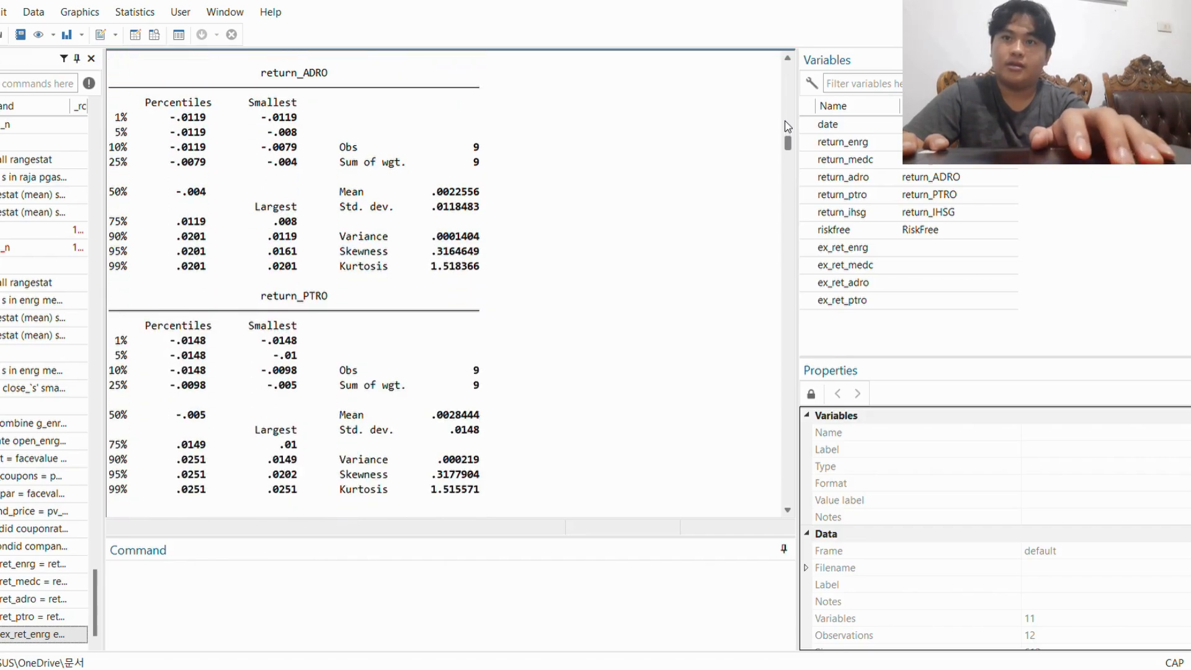
pyautogui.scroll(15, 784, 121)
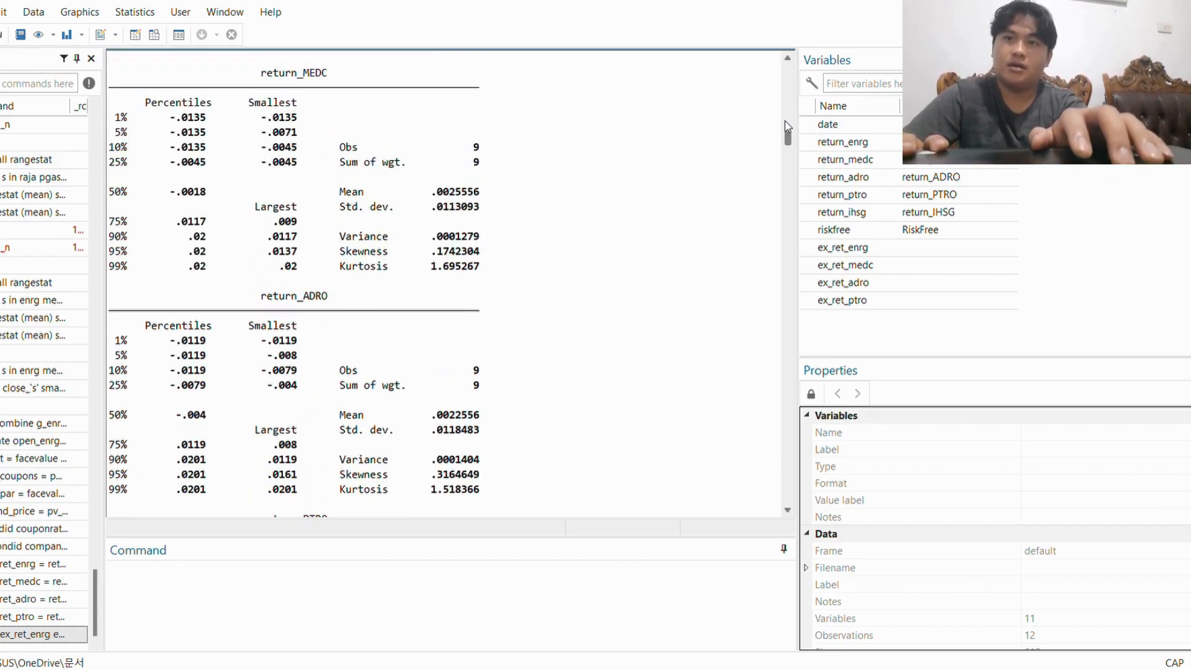
pyautogui.scroll(-2, 784, 120)
pyautogui.scroll(-8, 787, 126)
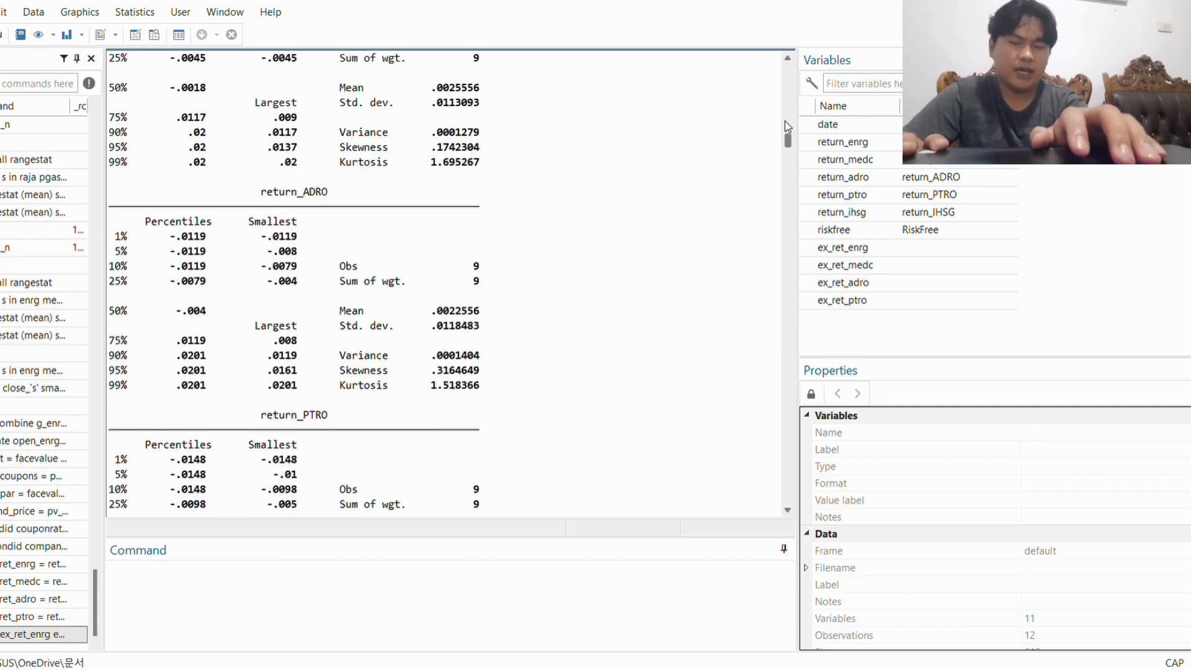
pyautogui.scroll(-6, 784, 122)
pyautogui.scroll(1, 785, 123)
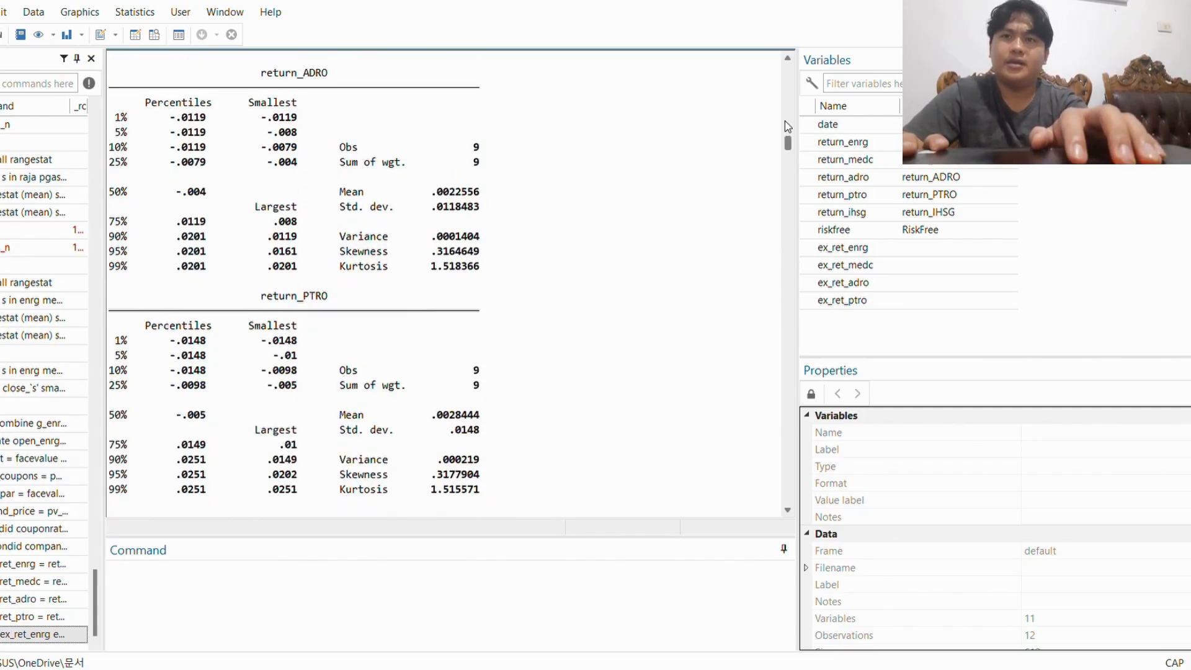
pyautogui.scroll(-1, 784, 124)
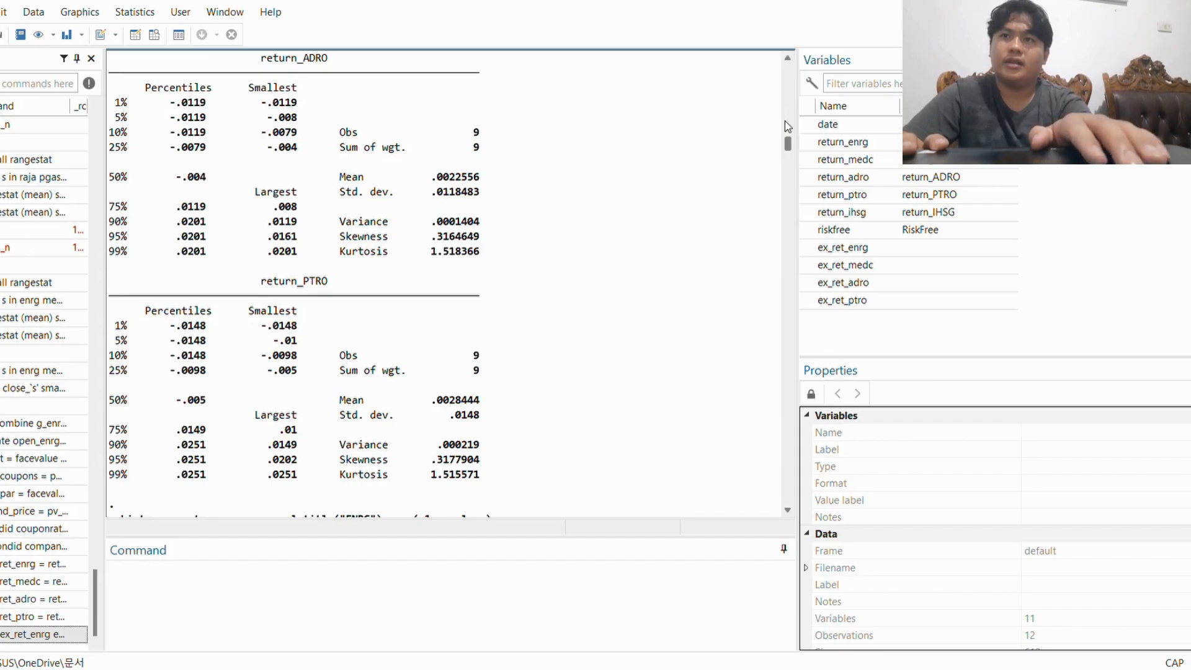
pyautogui.scroll(-2, 784, 120)
pyautogui.scroll(3, 784, 120)
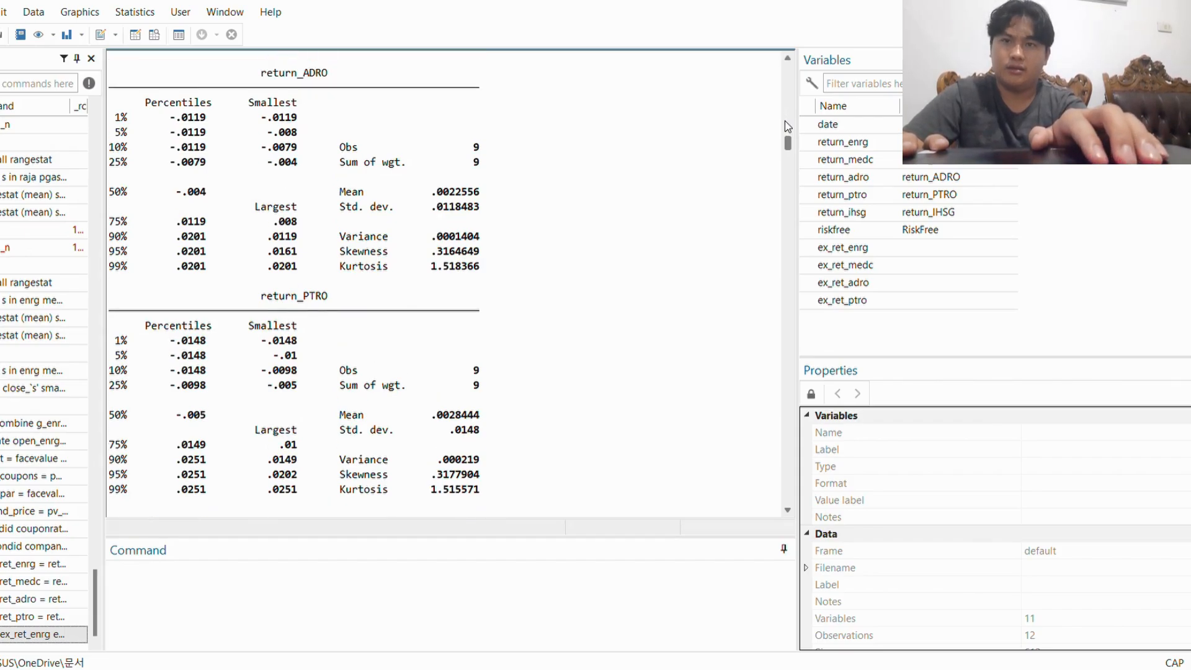
pyautogui.scroll(11, 784, 121)
# - Examine the histogram commands for the four stock returns and the graph combine command titled "Distribusi Return Saham"
pyautogui.scroll(-17, 784, 121)
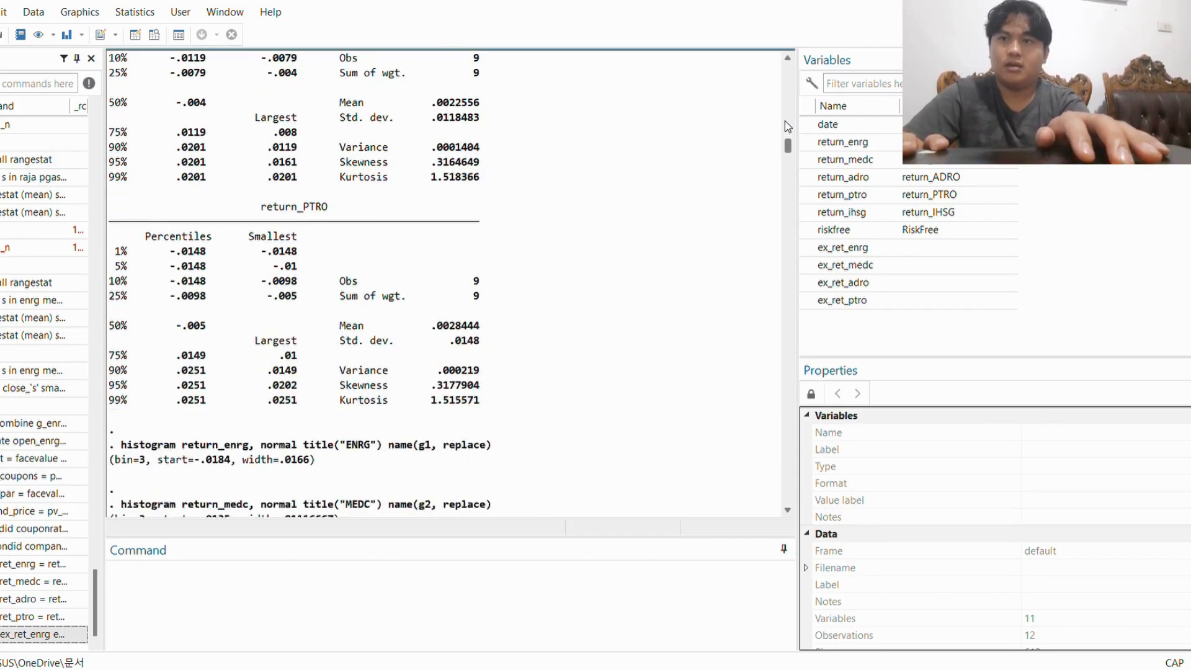
pyautogui.scroll(-3, 787, 126)
pyautogui.scroll(1, 786, 126)
pyautogui.scroll(-11, 787, 126)
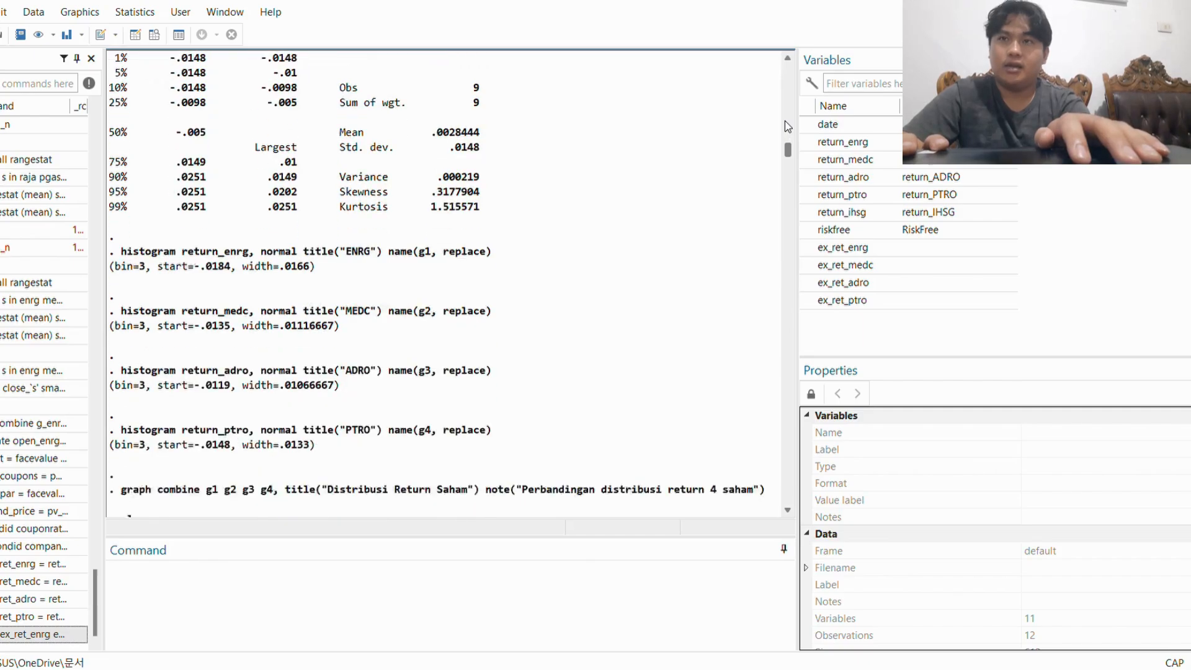
pyautogui.scroll(-11, 784, 121)
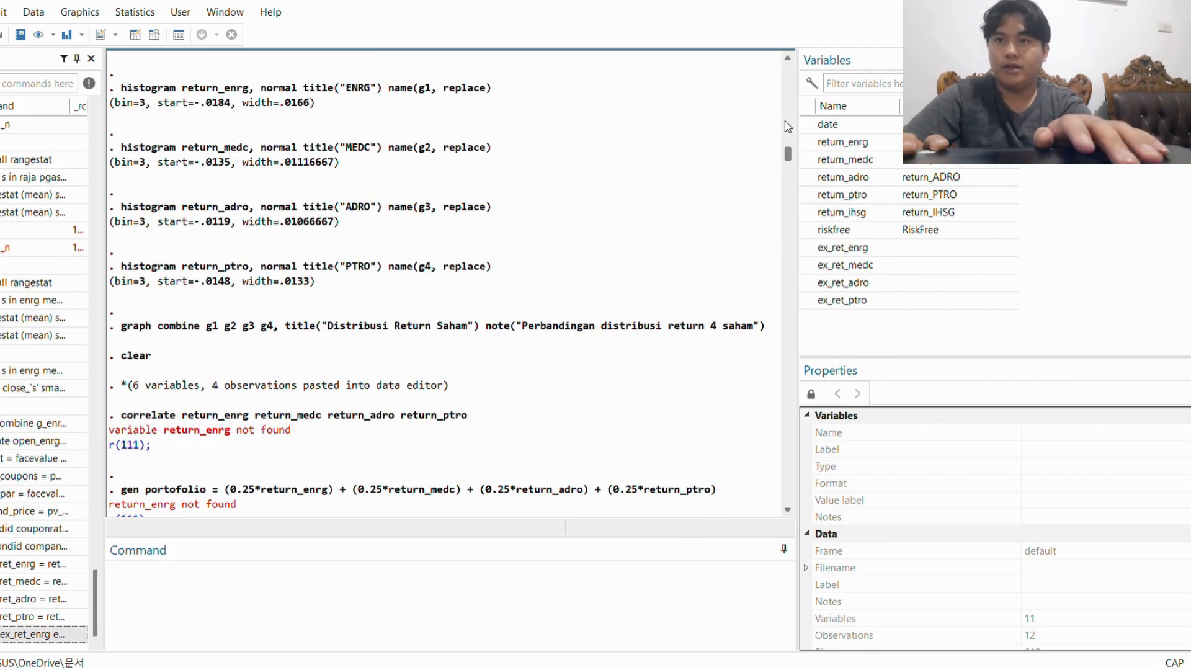
pyautogui.scroll(-8, 786, 126)
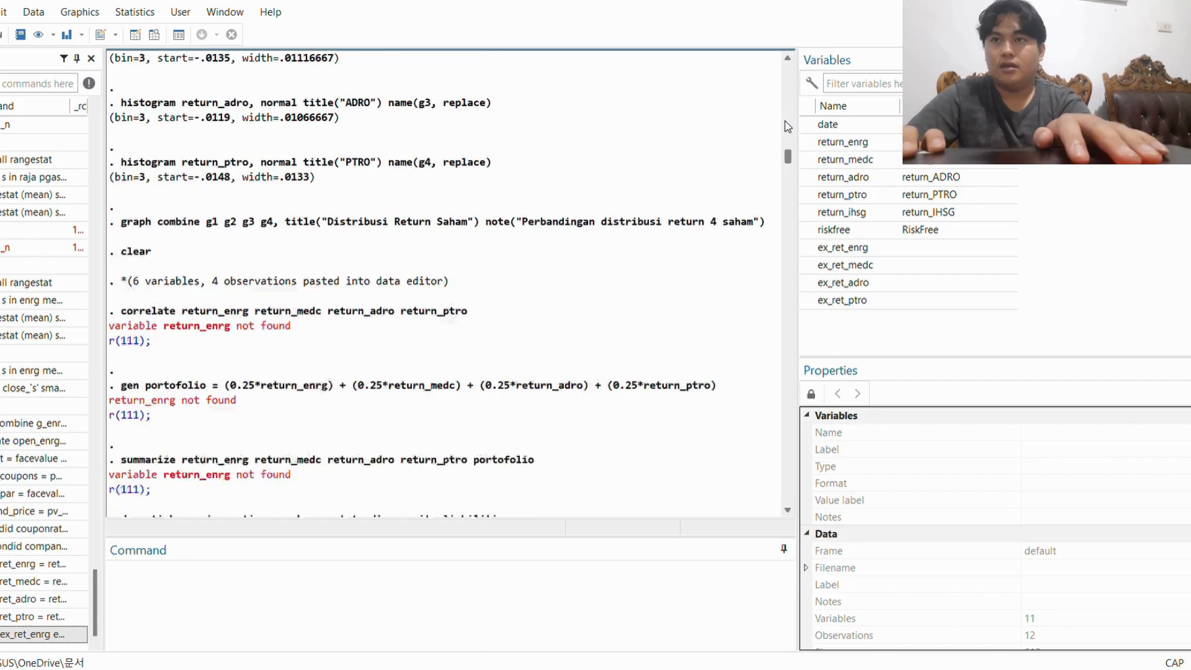
# - Examine the correlation matrix of the four returns and the summary of the portfolio weighted 0.25 per stock
pyautogui.scroll(-4, 786, 126)
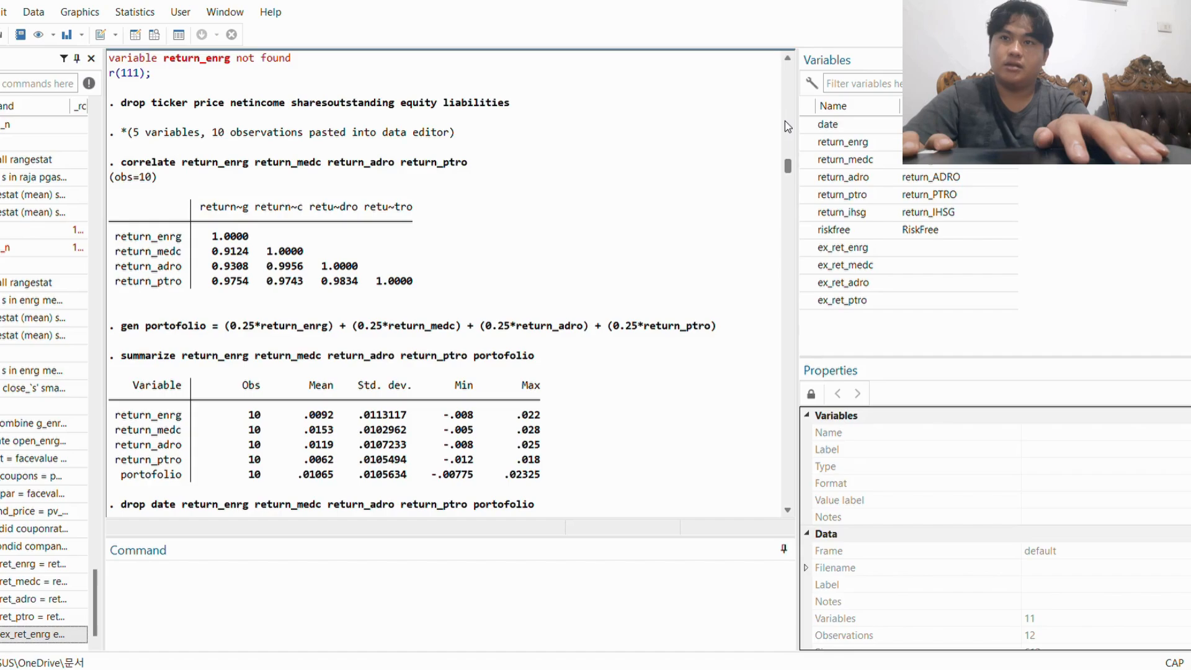
pyautogui.scroll(-2, 788, 126)
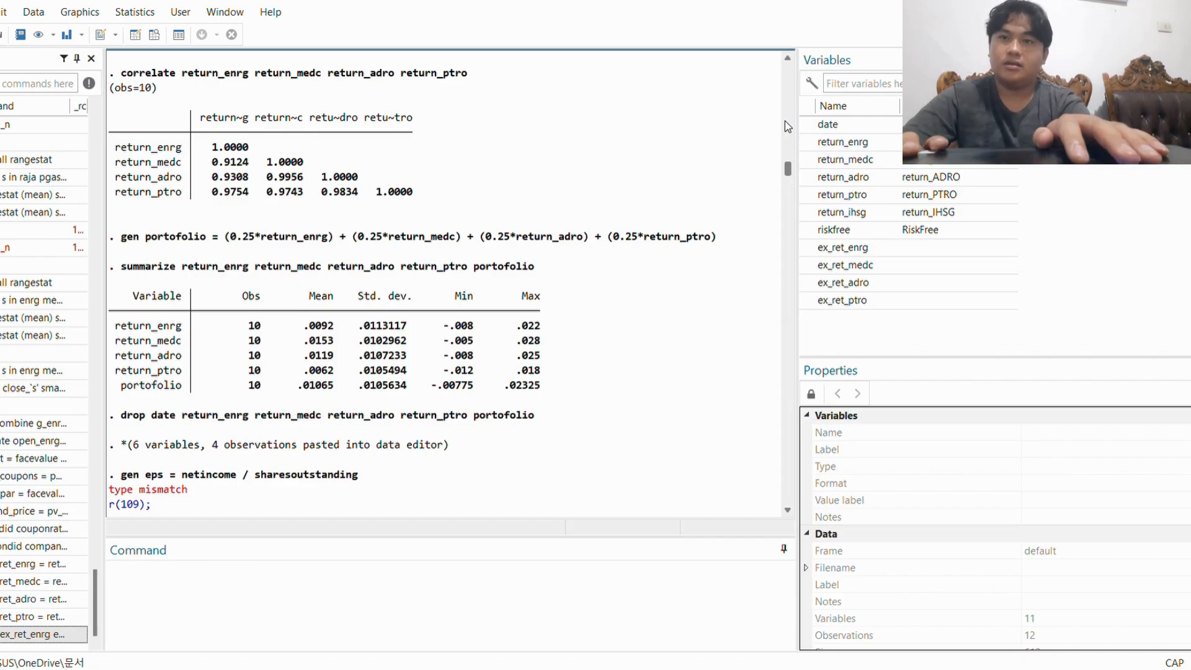
pyautogui.scroll(-1, 787, 126)
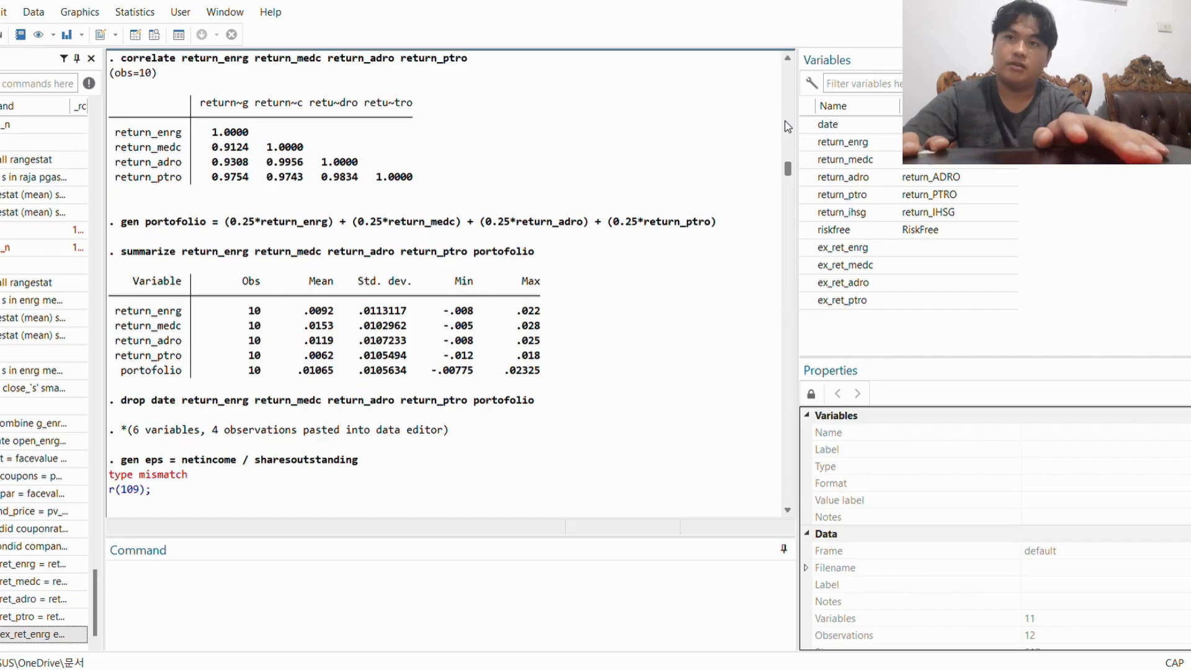
pyautogui.scroll(-2, 787, 126)
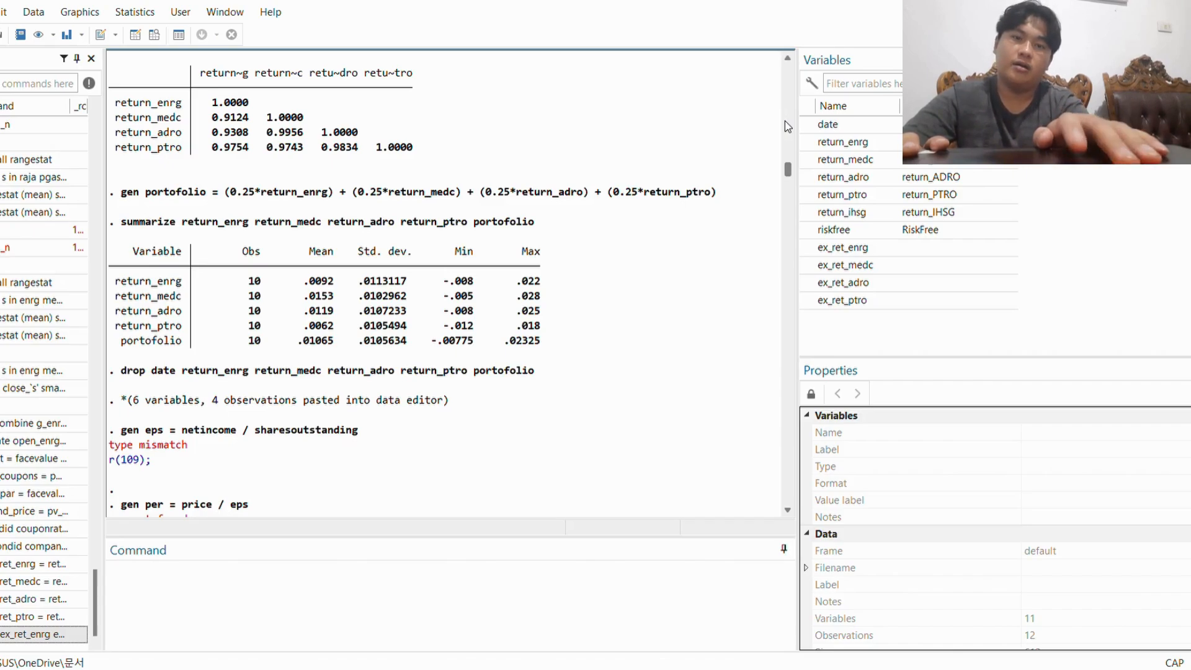
pyautogui.scroll(-3, 787, 126)
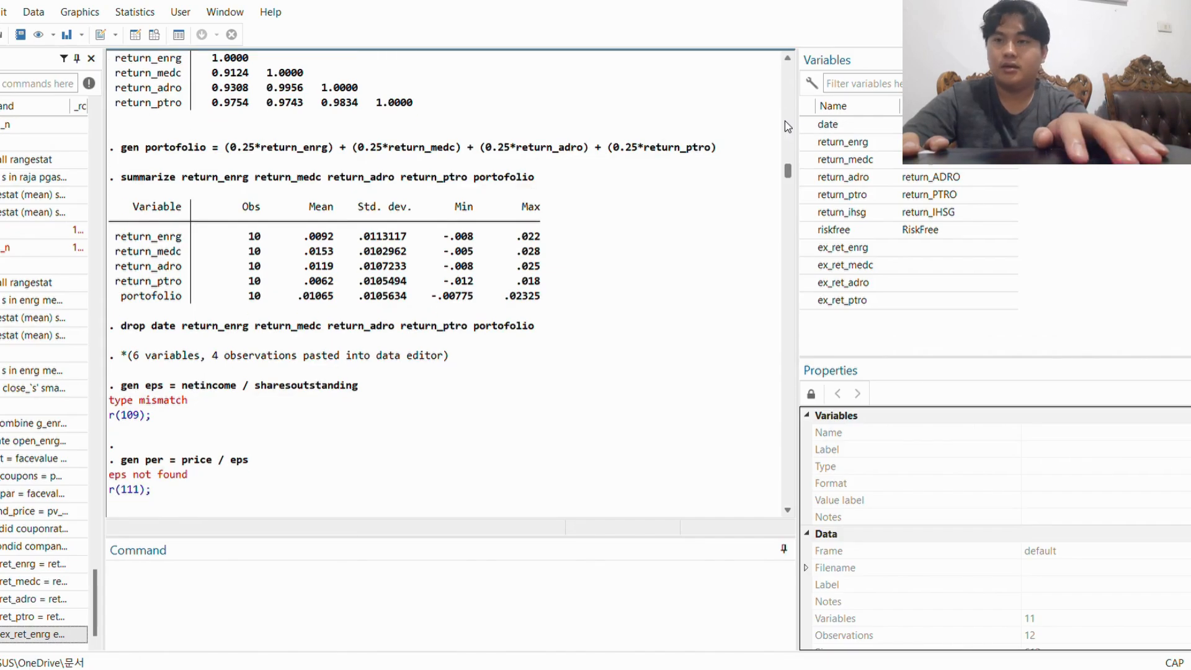
# - Examine the destring and EPS, PER, ROE and DER commands and the stock listing filtered by roe > 15, per < 10 and der < 1
pyautogui.scroll(-15, 787, 126)
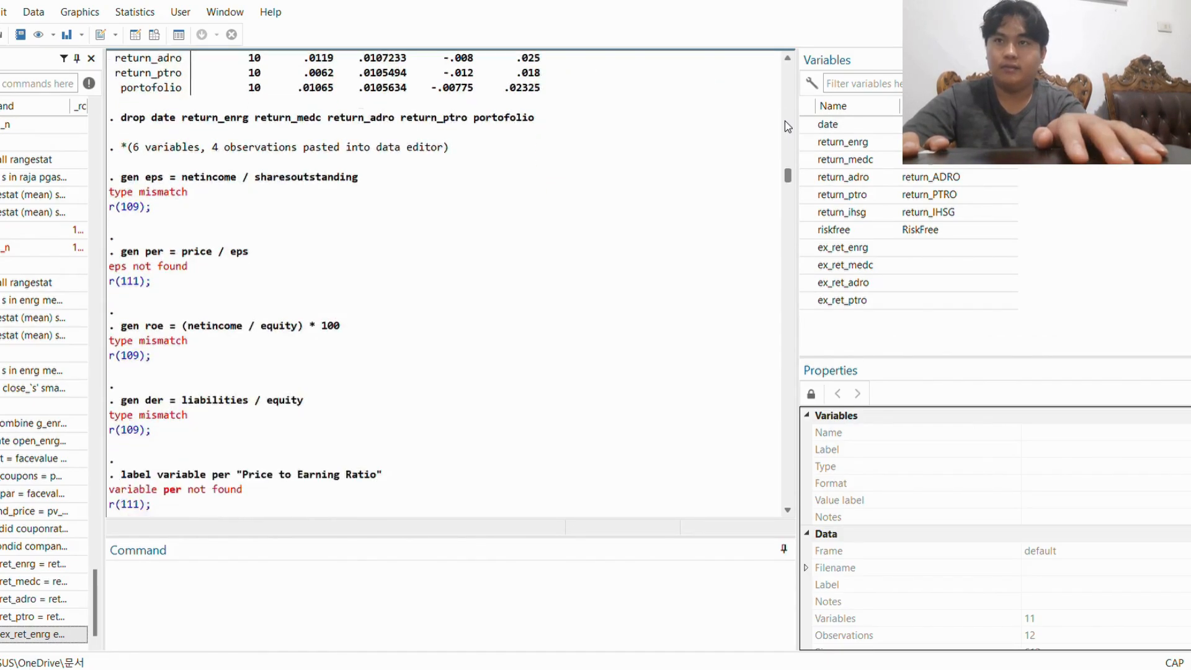
pyautogui.scroll(-10, 788, 126)
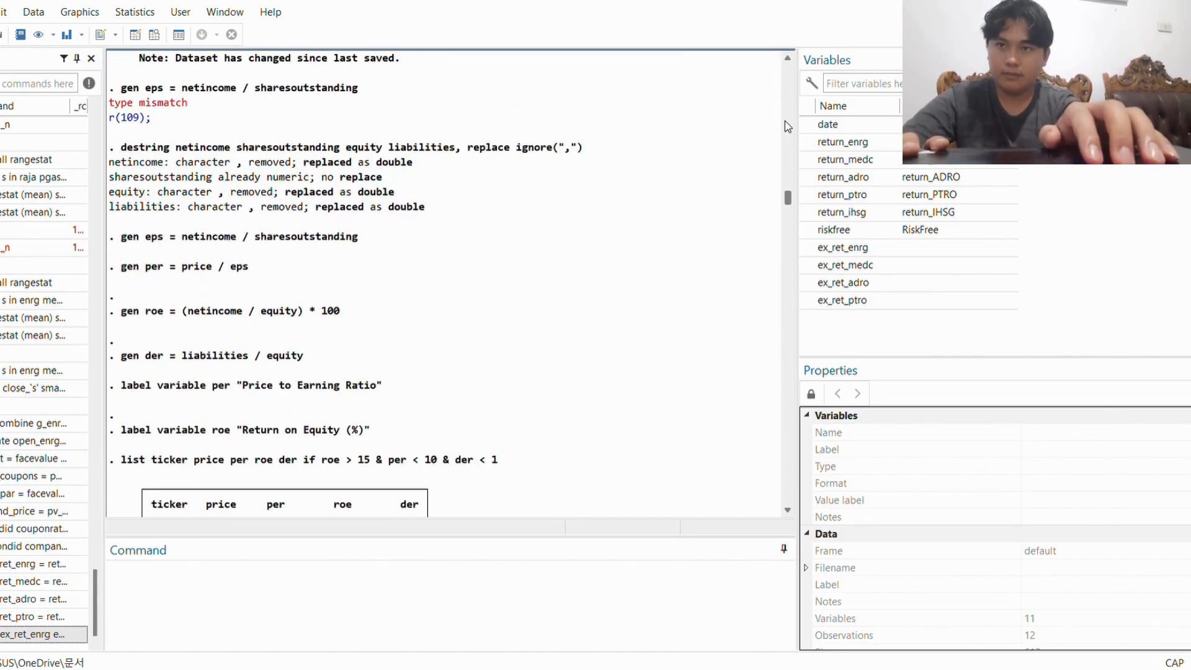
pyautogui.scroll(-3, 787, 126)
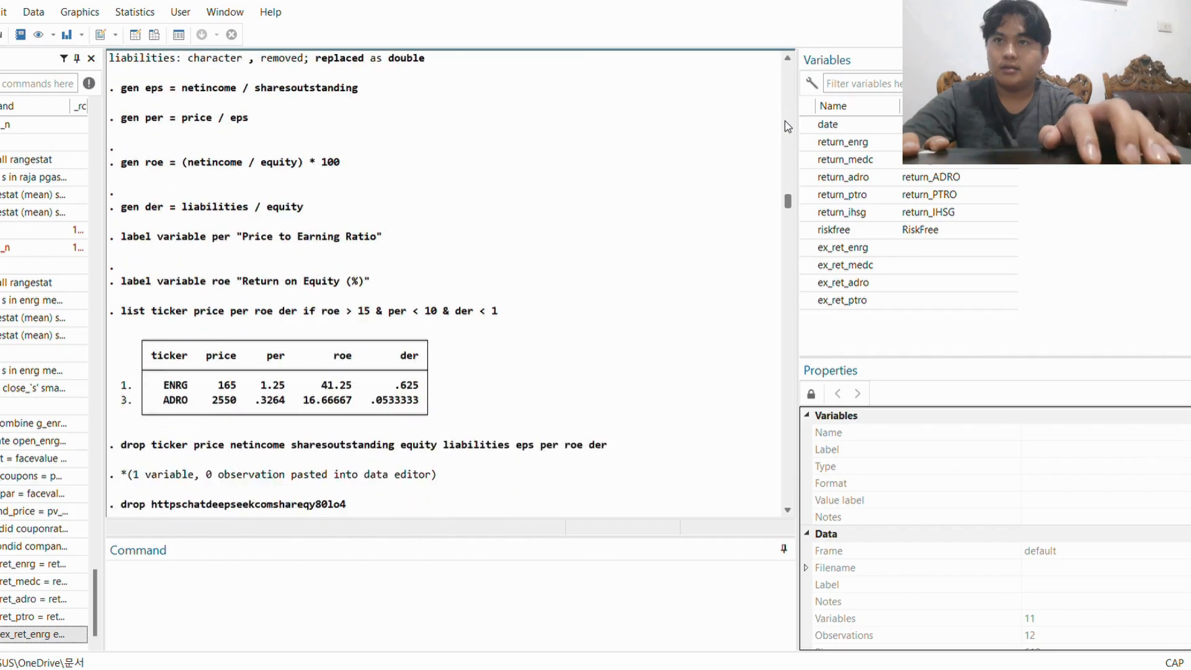
pyautogui.scroll(10, 787, 126)
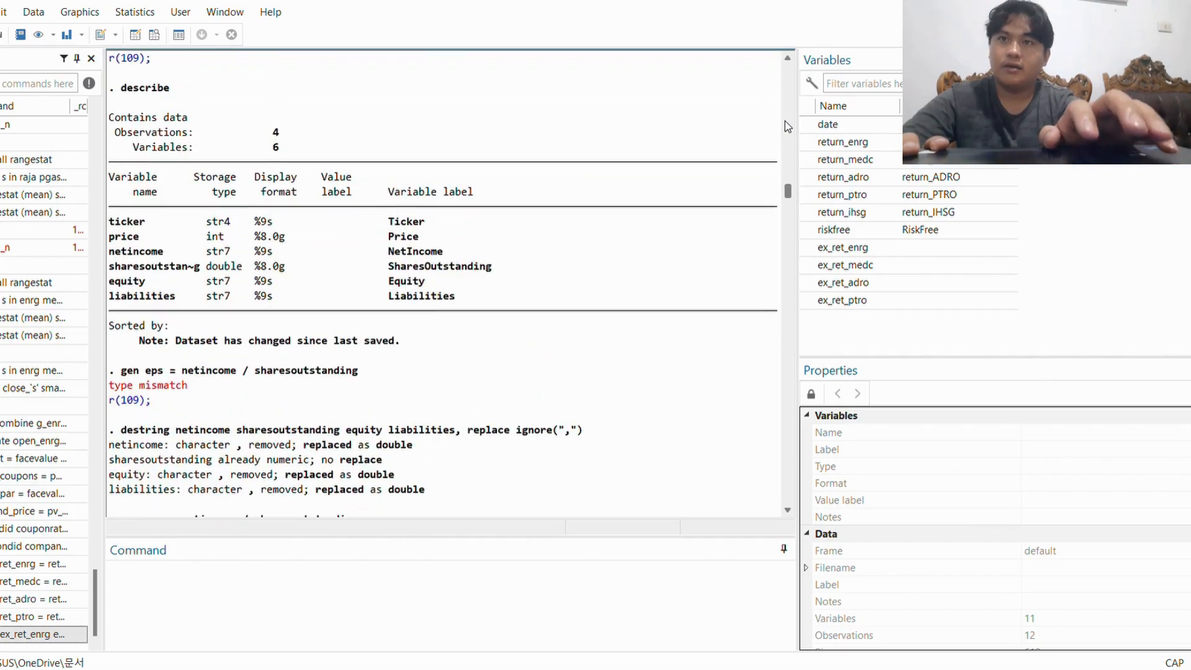
pyautogui.scroll(-11, 788, 126)
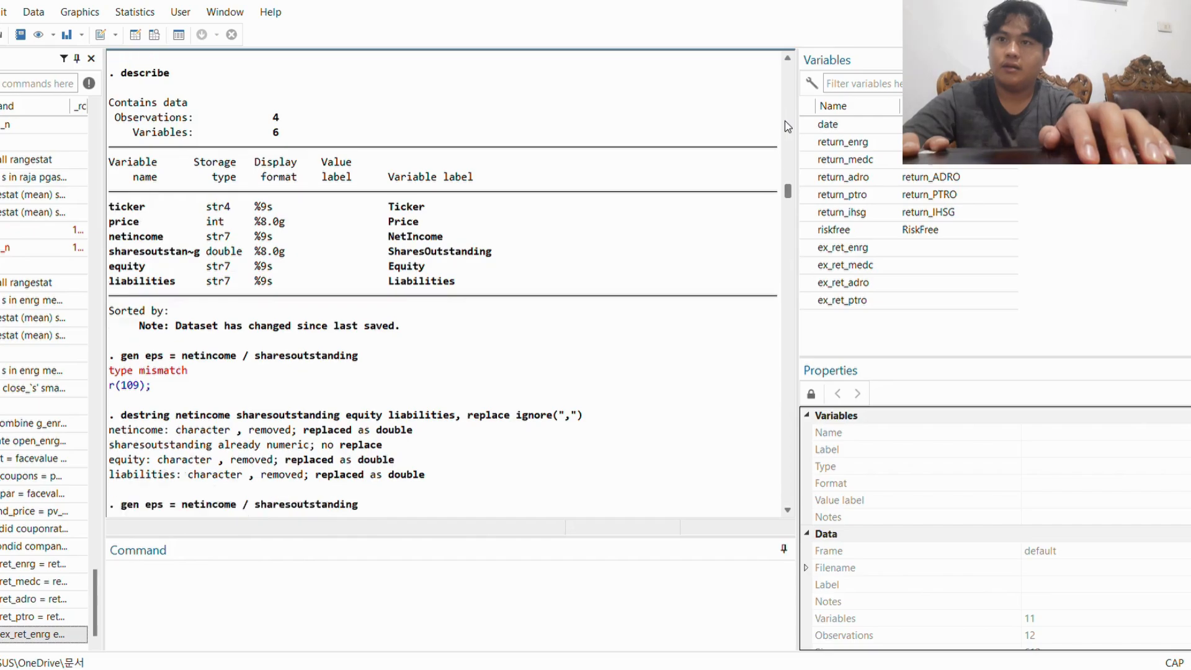
pyautogui.scroll(-6, 788, 126)
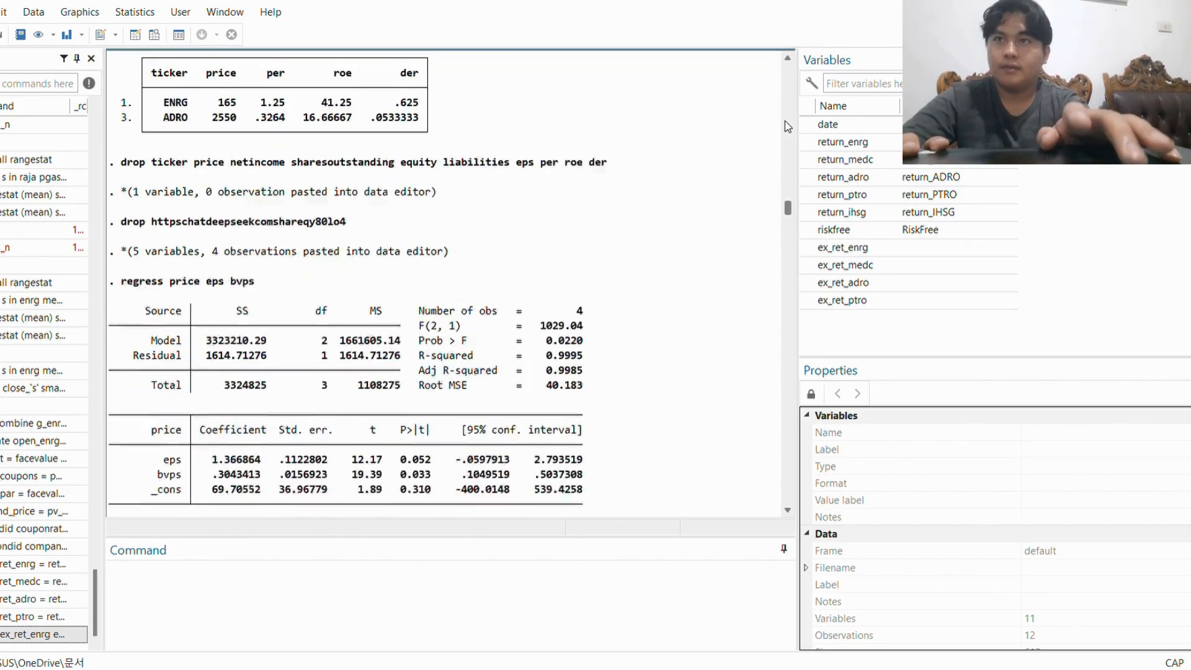
pyautogui.scroll(7, 788, 126)
pyautogui.scroll(2, 787, 126)
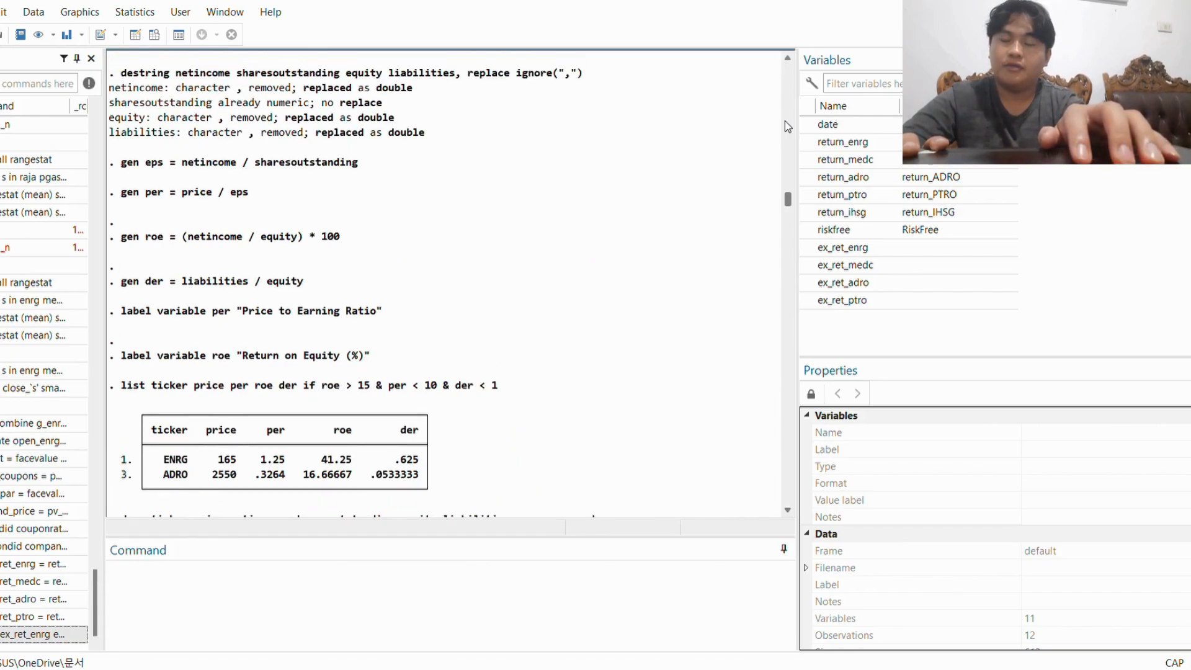
pyautogui.scroll(-5, 788, 126)
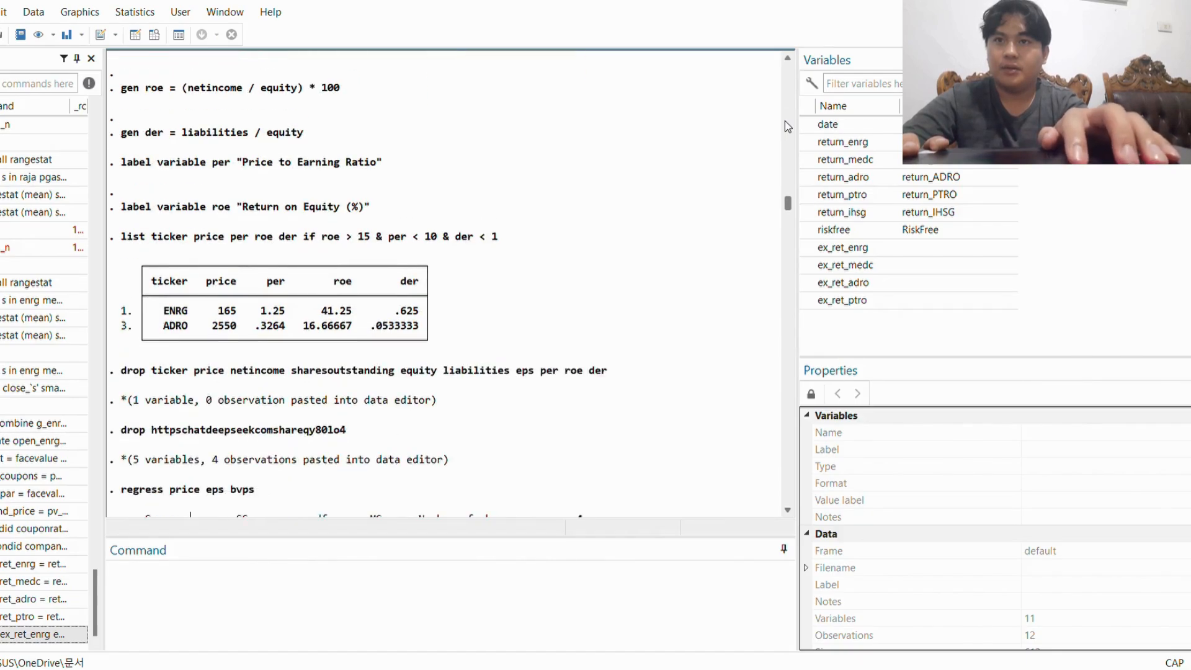
pyautogui.scroll(2, 788, 126)
pyautogui.scroll(1, 788, 126)
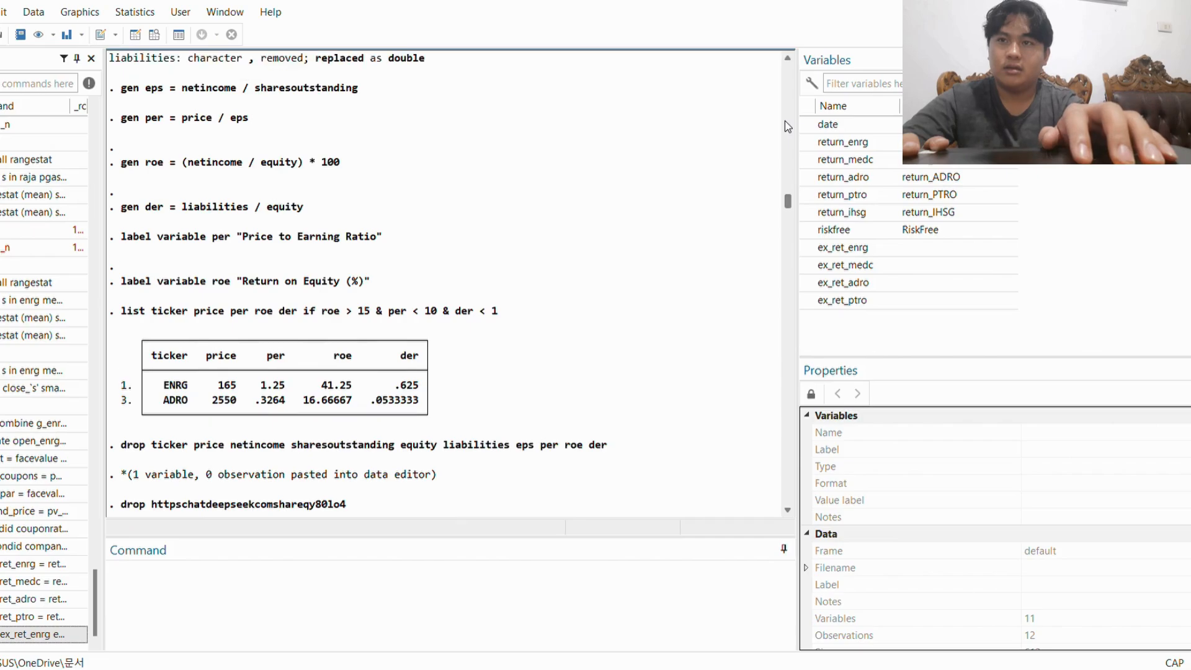
pyautogui.scroll(-3, 788, 126)
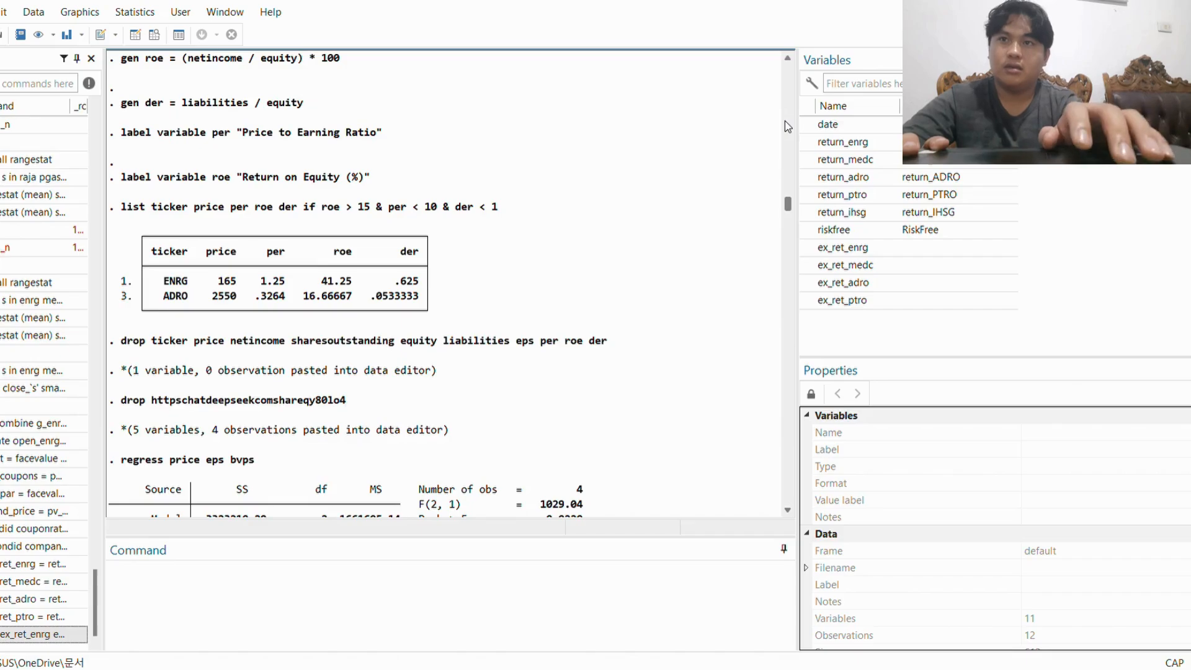
# - Examine the regression of price on eps and bvps and the commands for fair_value and the Undervalued or Overvalued status
pyautogui.scroll(-3, 788, 126)
pyautogui.scroll(-1, 788, 126)
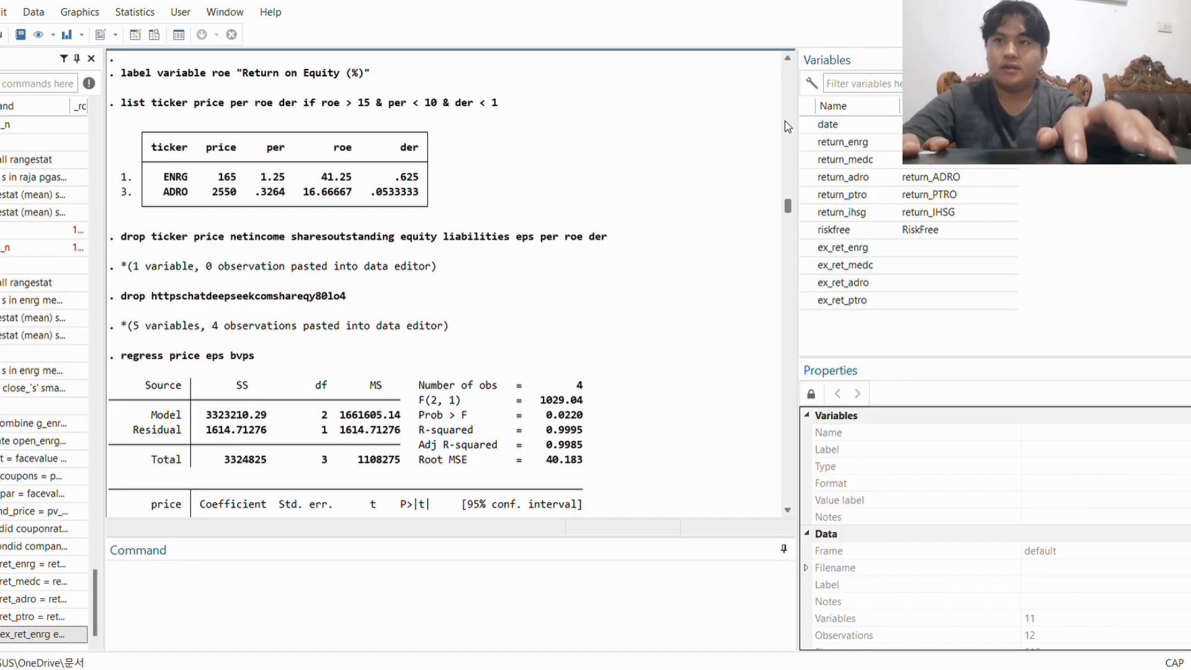
pyautogui.scroll(-1, 787, 126)
pyautogui.scroll(-7, 788, 126)
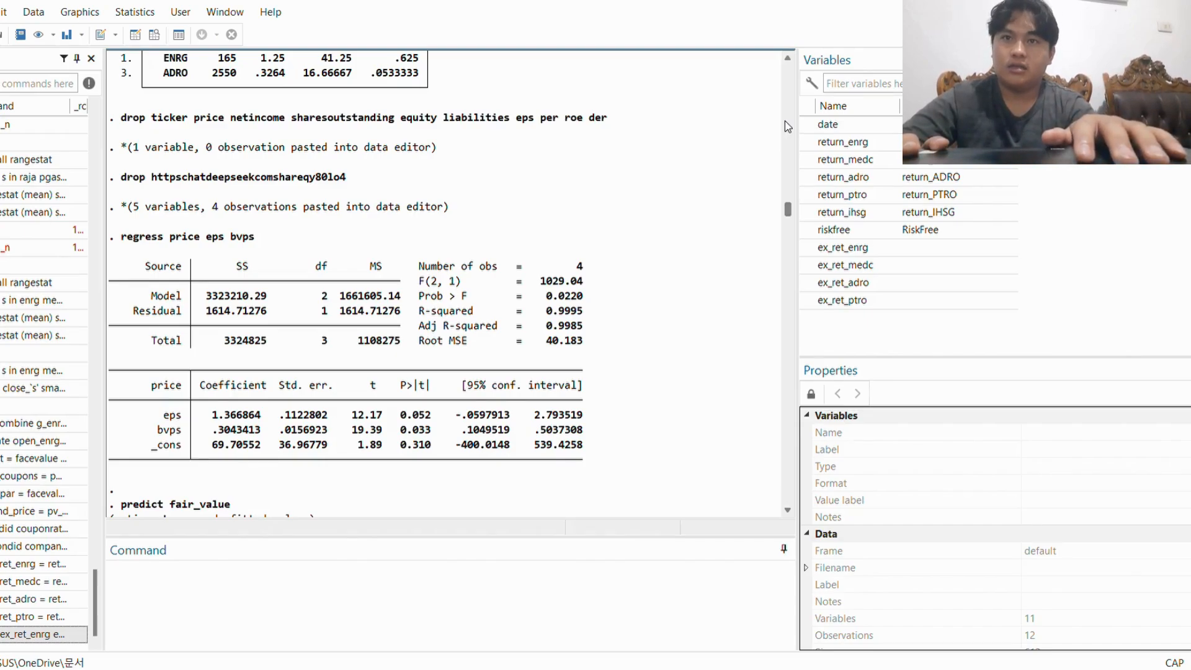
pyautogui.scroll(-6, 787, 126)
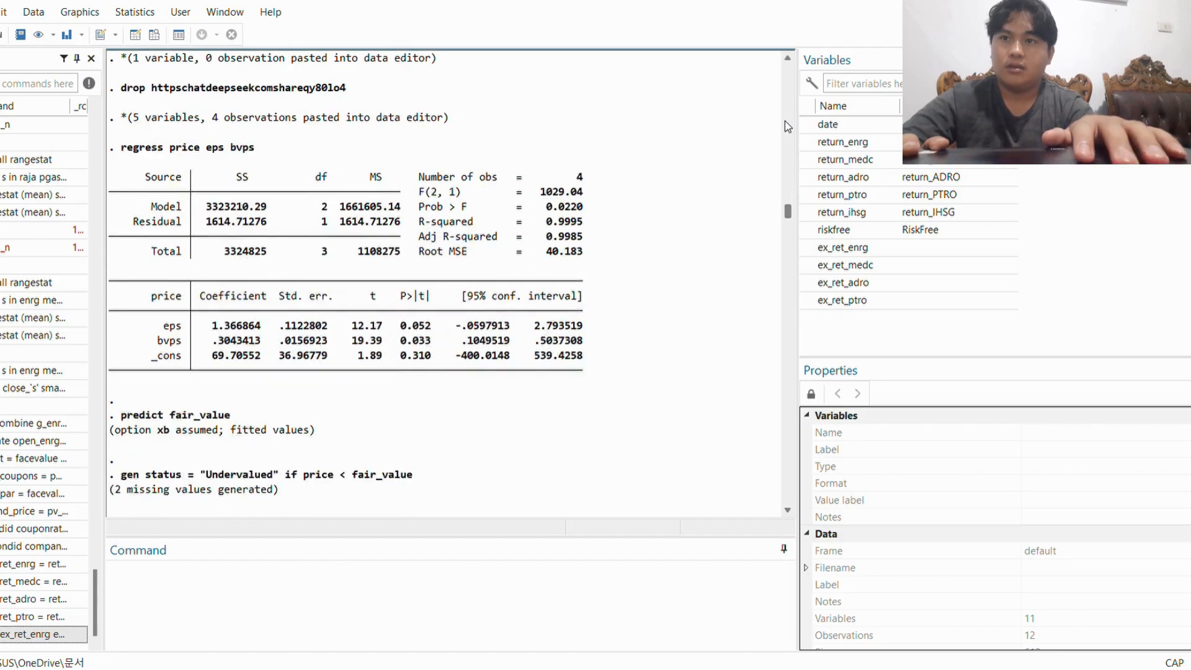
pyautogui.scroll(-10, 788, 126)
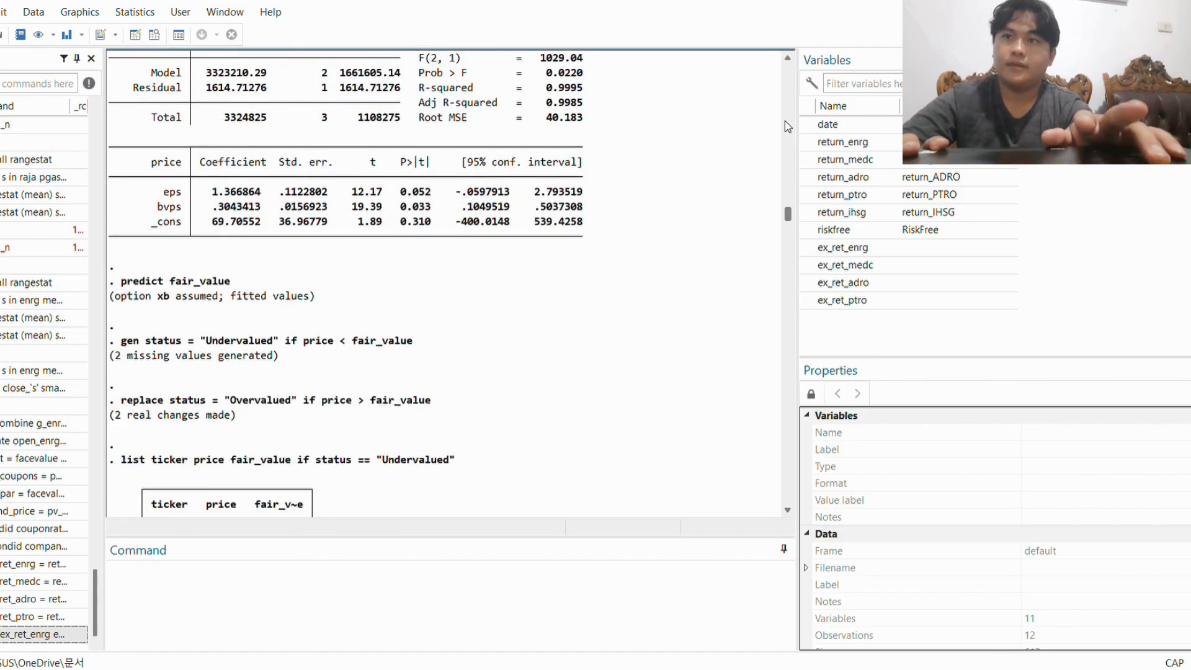
# - Examine the undervalued stock listing and the rangestat and tsline commands for the 20-period and 50-period moving averages
pyautogui.scroll(-15, 787, 126)
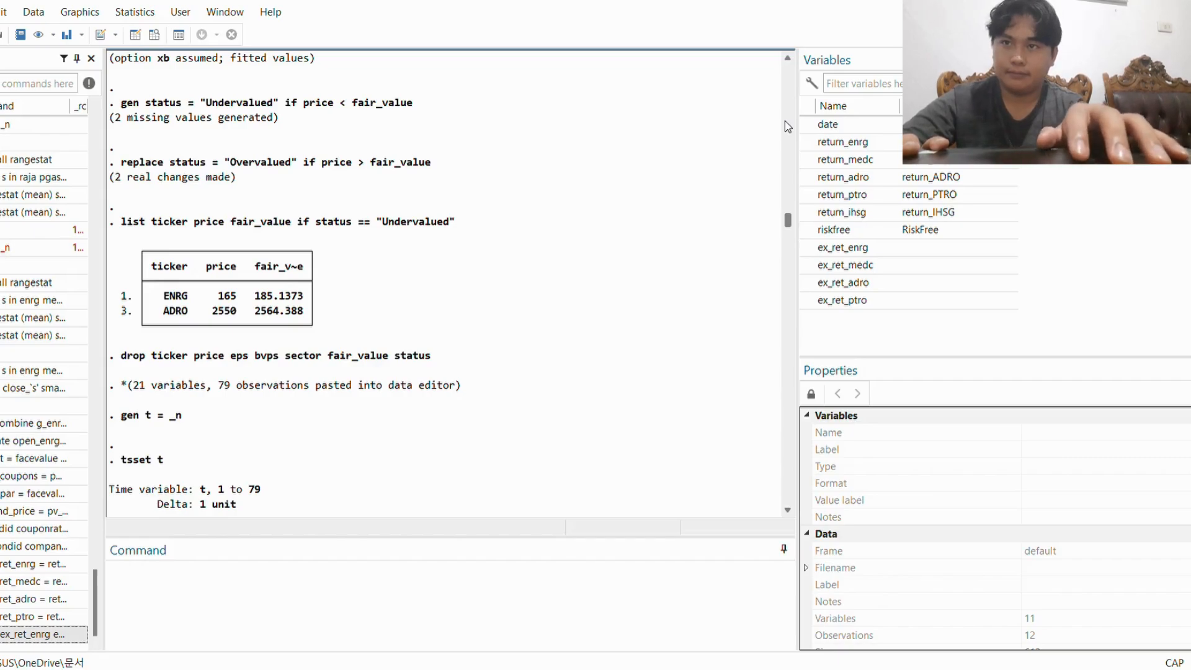
pyautogui.scroll(-7, 788, 126)
pyautogui.scroll(-8, 787, 126)
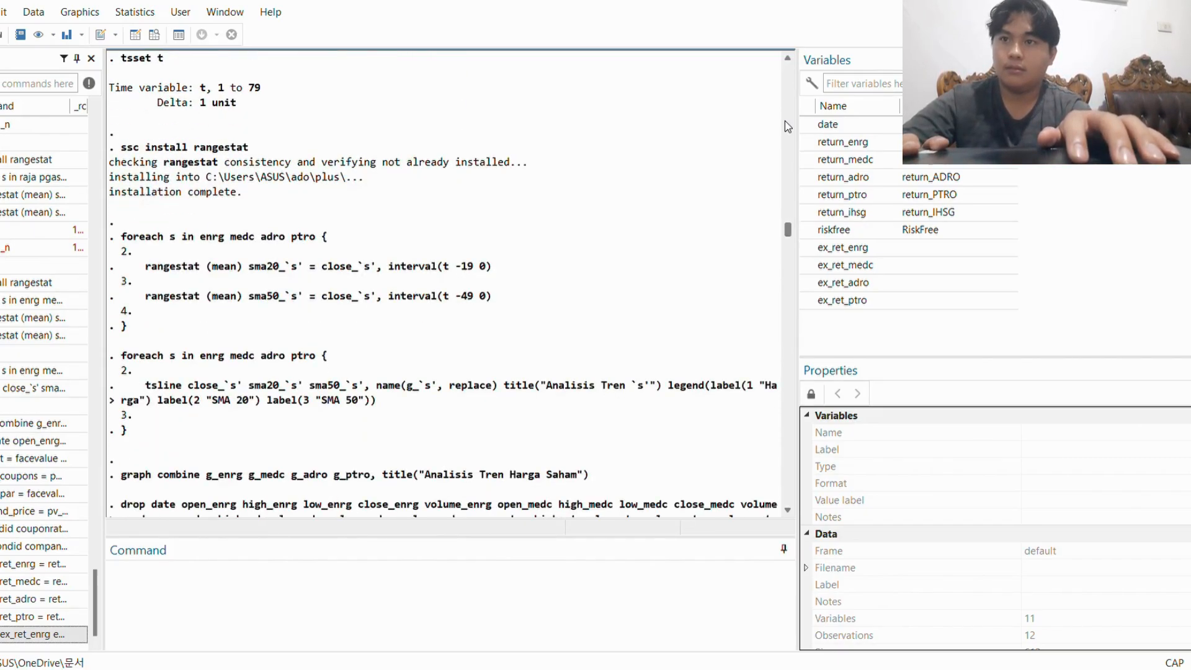
# - Examine the bond commands for pmt, pv_coupons, pv_par and bond_price, the dataset description and the couponrate and marketyield listing
pyautogui.scroll(-7, 787, 126)
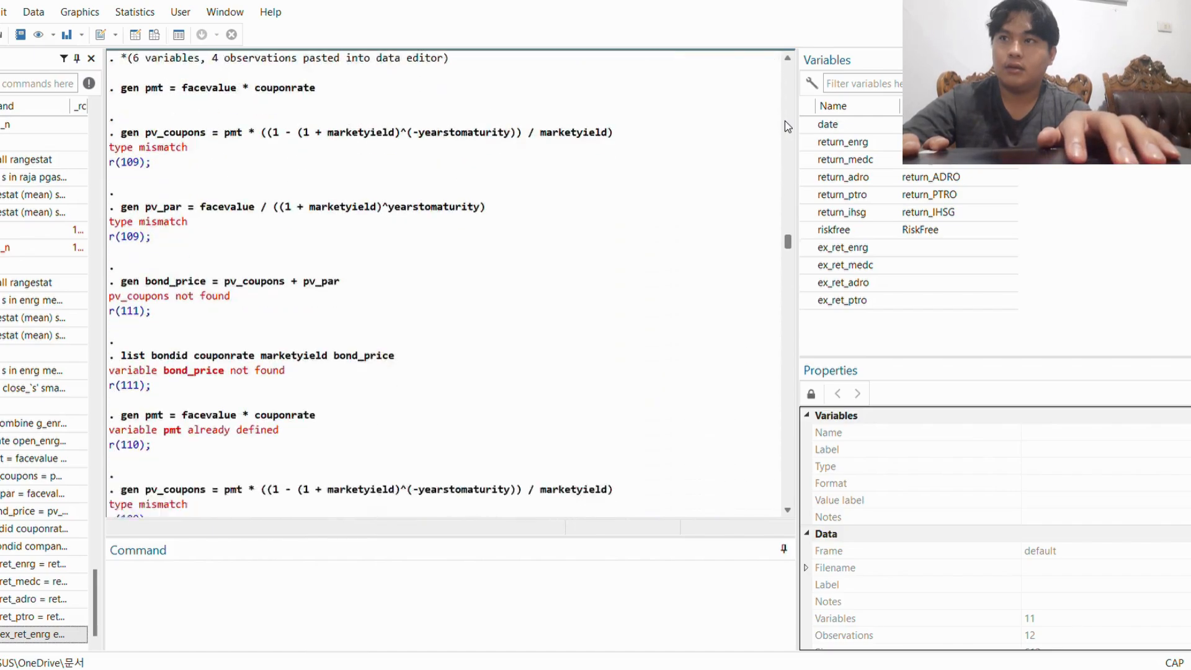
pyautogui.scroll(-4, 787, 126)
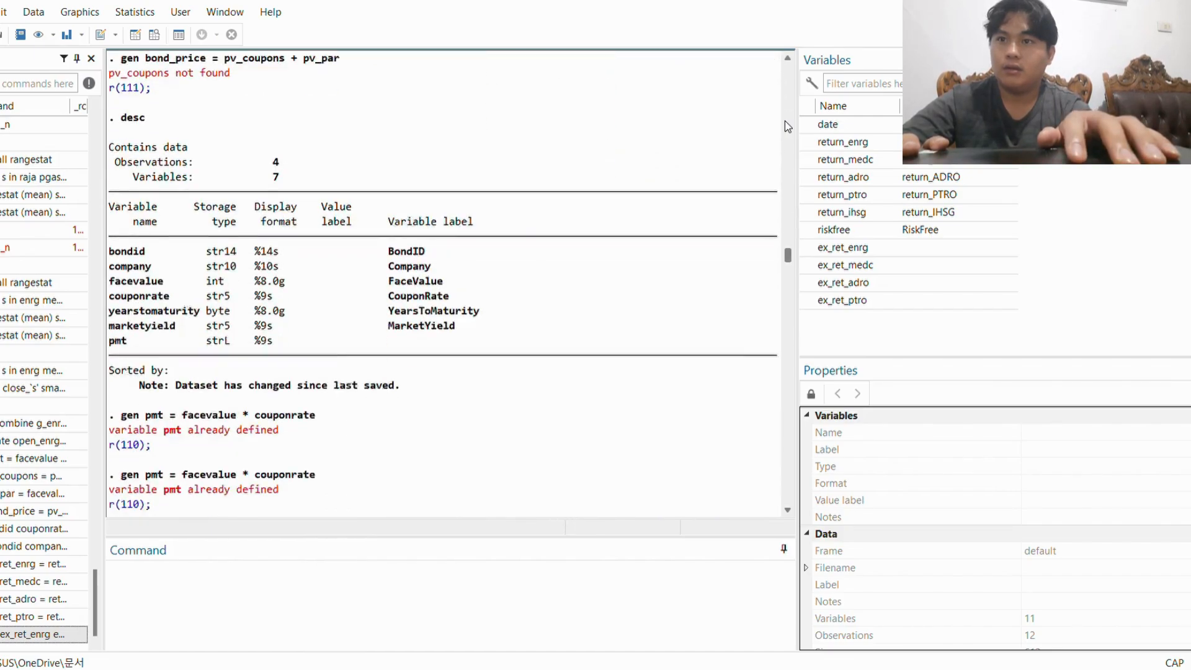
pyautogui.scroll(-12, 787, 125)
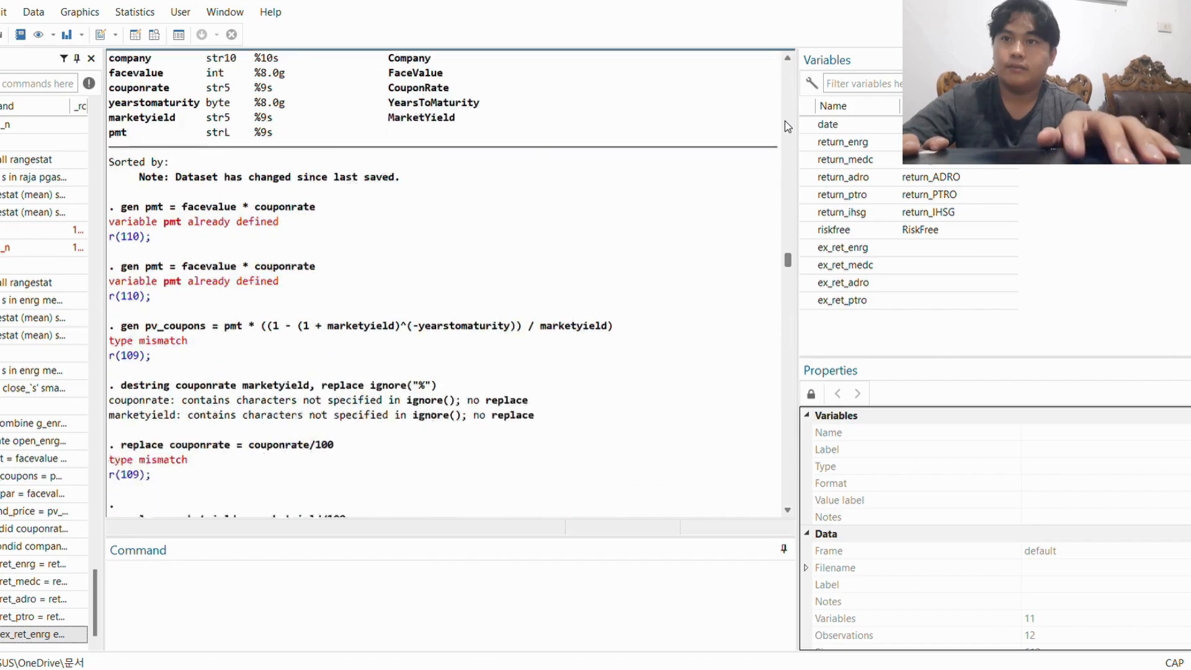
pyautogui.scroll(-4, 787, 125)
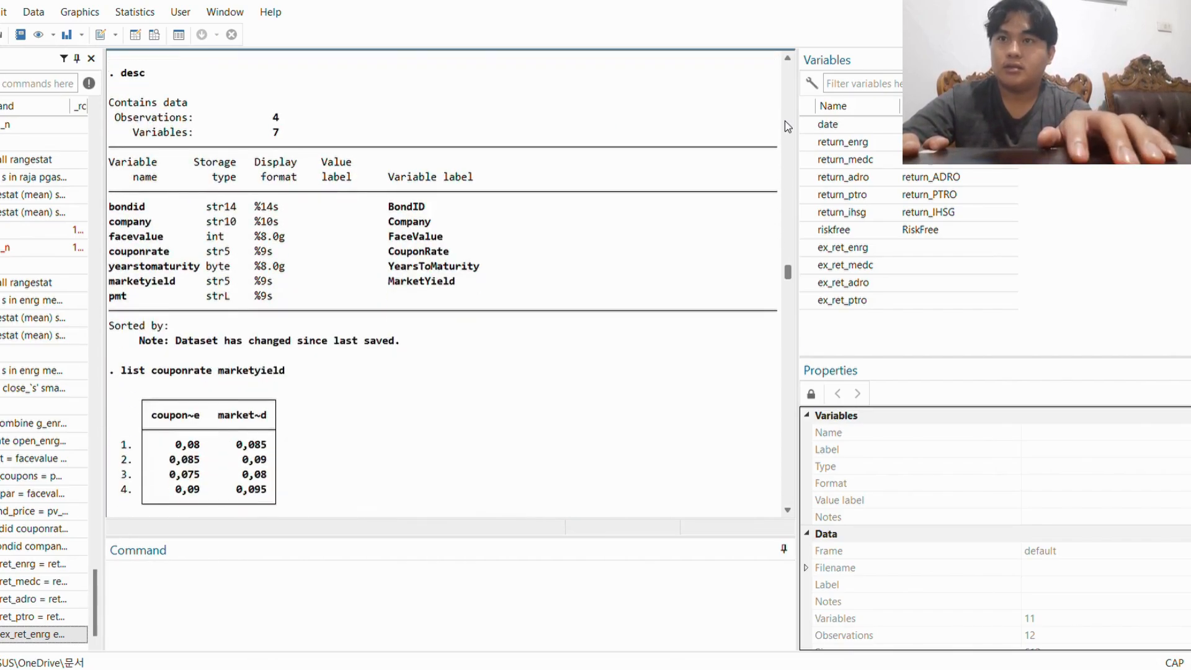
pyautogui.scroll(-2, 787, 126)
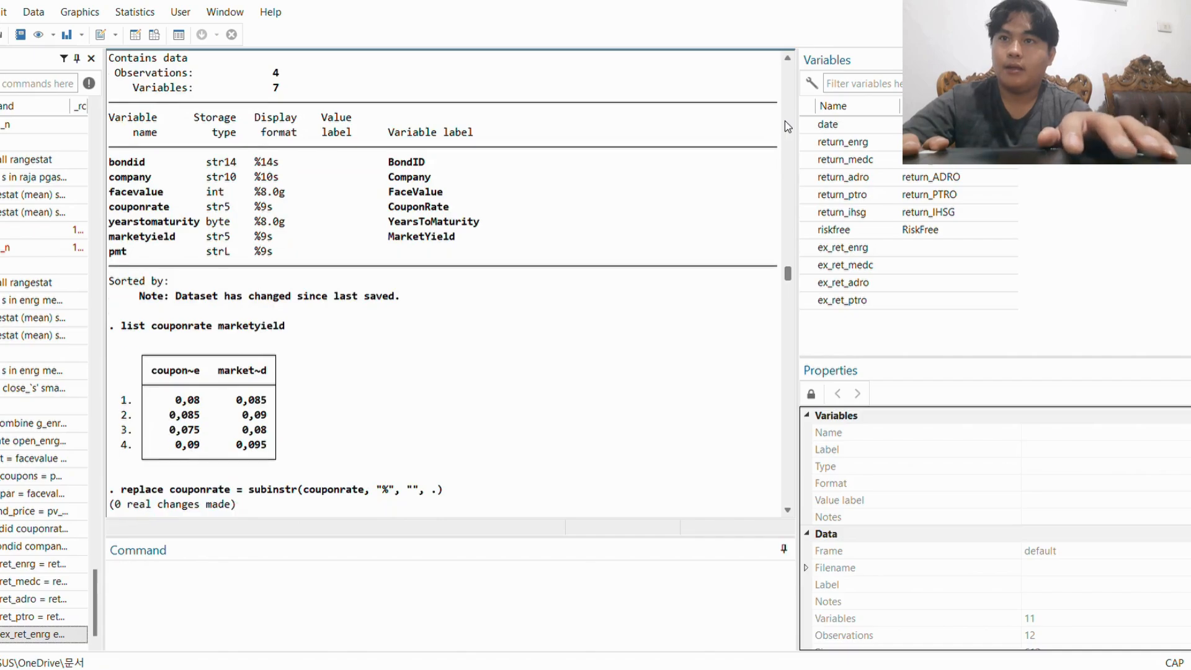
pyautogui.scroll(-1, 788, 126)
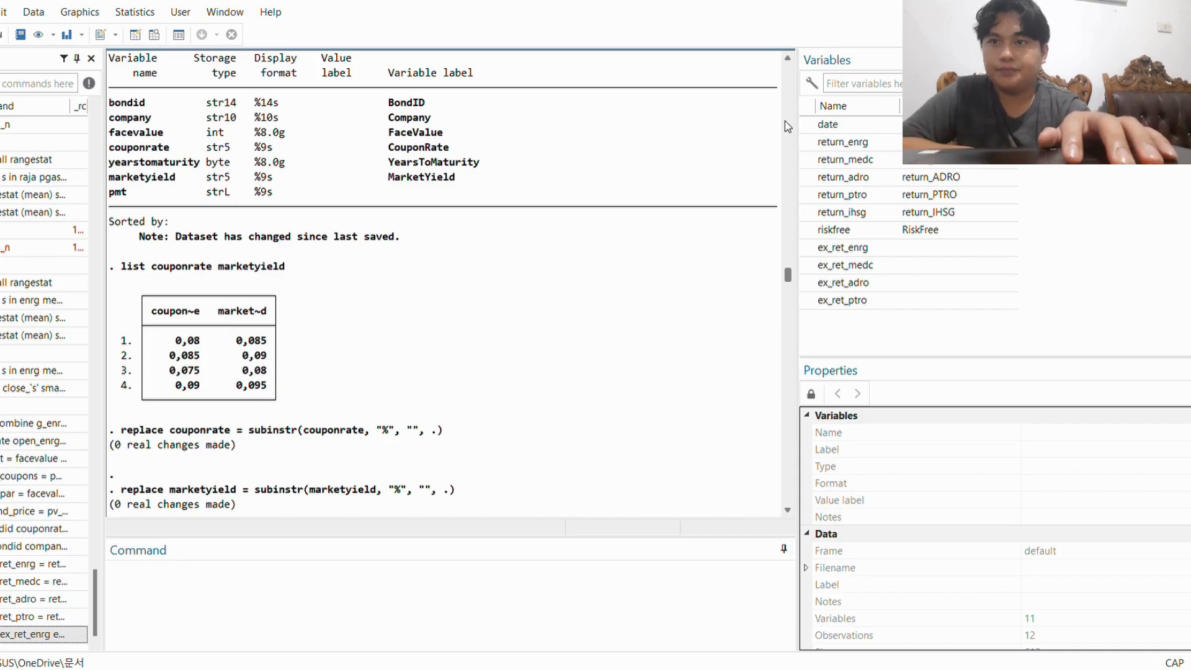
# - Examine the subinstr, trim and destring cleanup of couponrate and marketyield and the rerun bond_price calculation with its bond listing
pyautogui.scroll(-15, 788, 126)
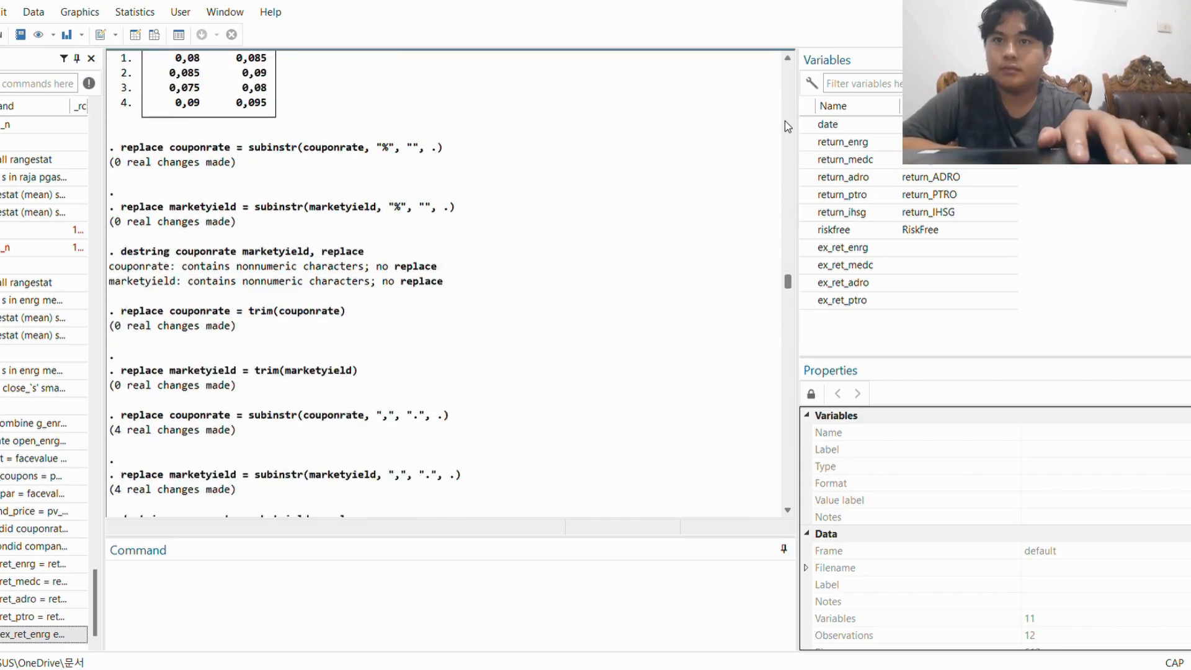
pyautogui.scroll(-12, 787, 126)
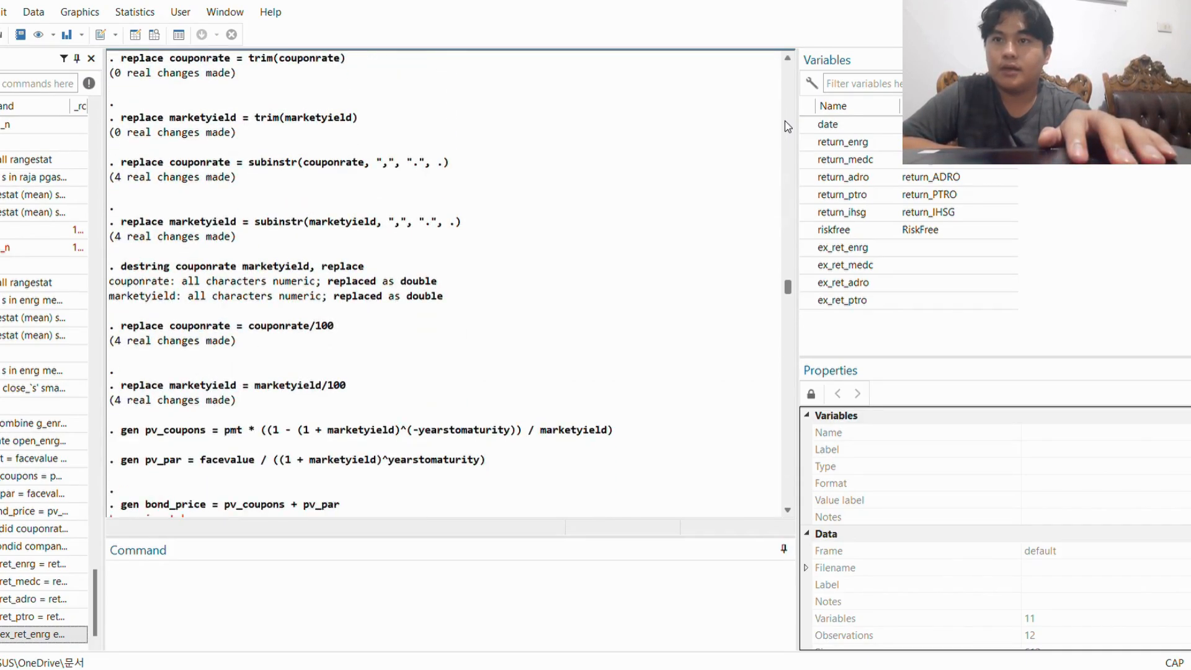
pyautogui.scroll(-15, 787, 126)
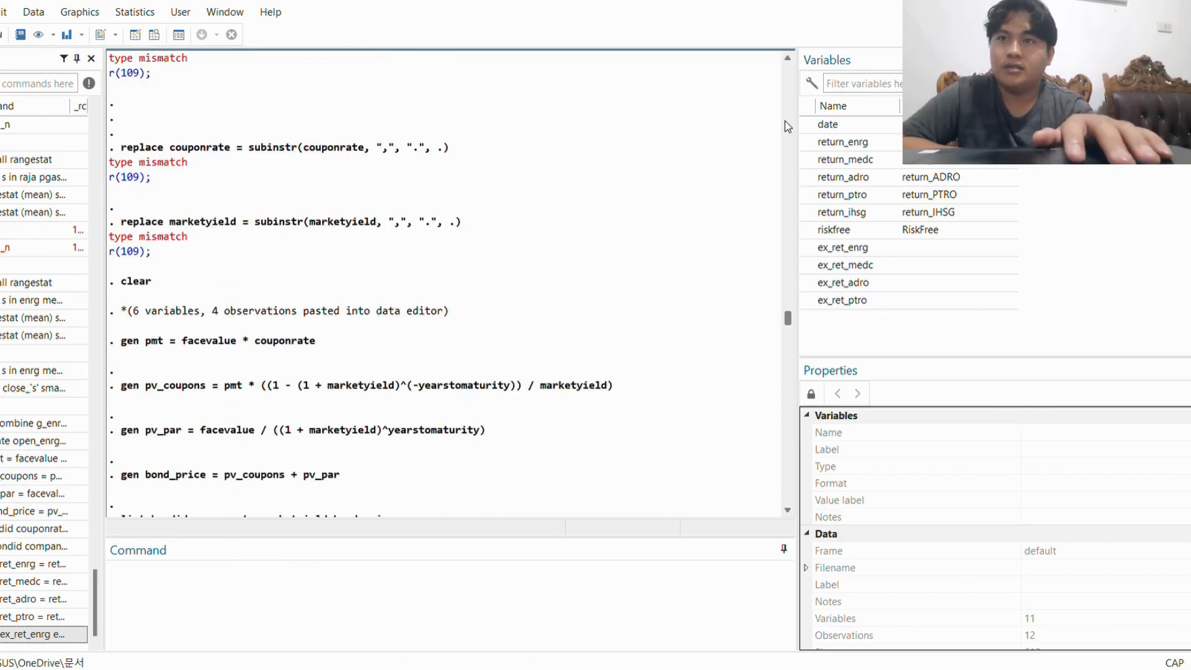
pyautogui.scroll(-4, 788, 126)
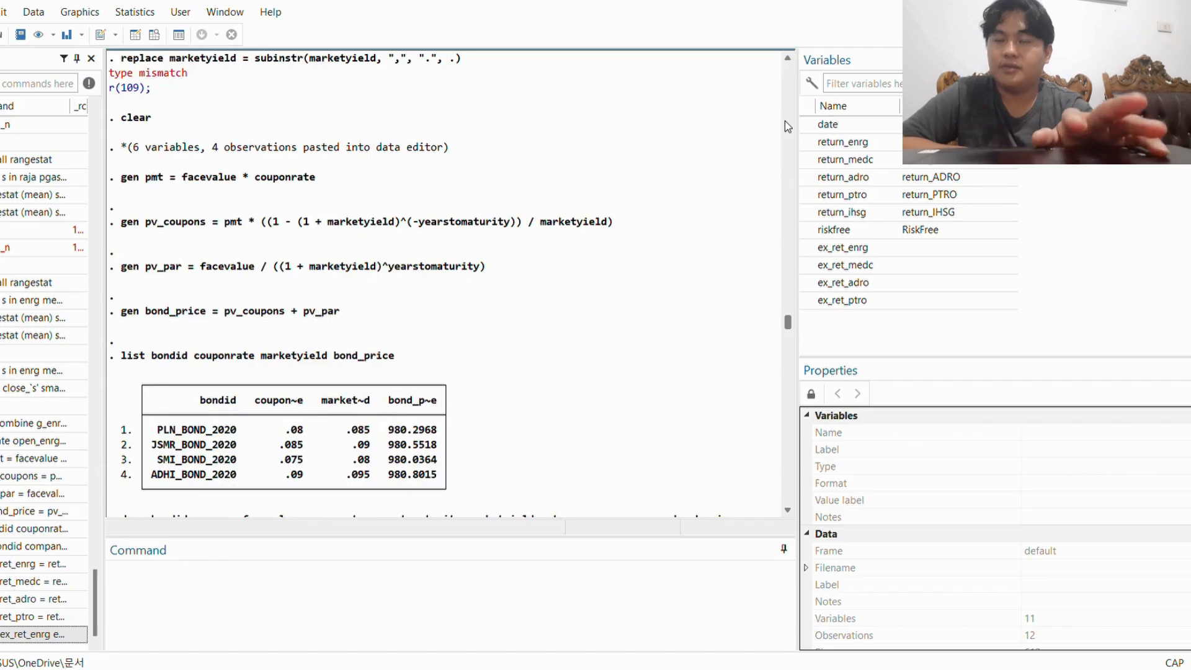
# - Examine the excess return commands using riskfree and the regression of ex_ret_enrg on the other three stocks' excess returns
pyautogui.scroll(-3, 788, 126)
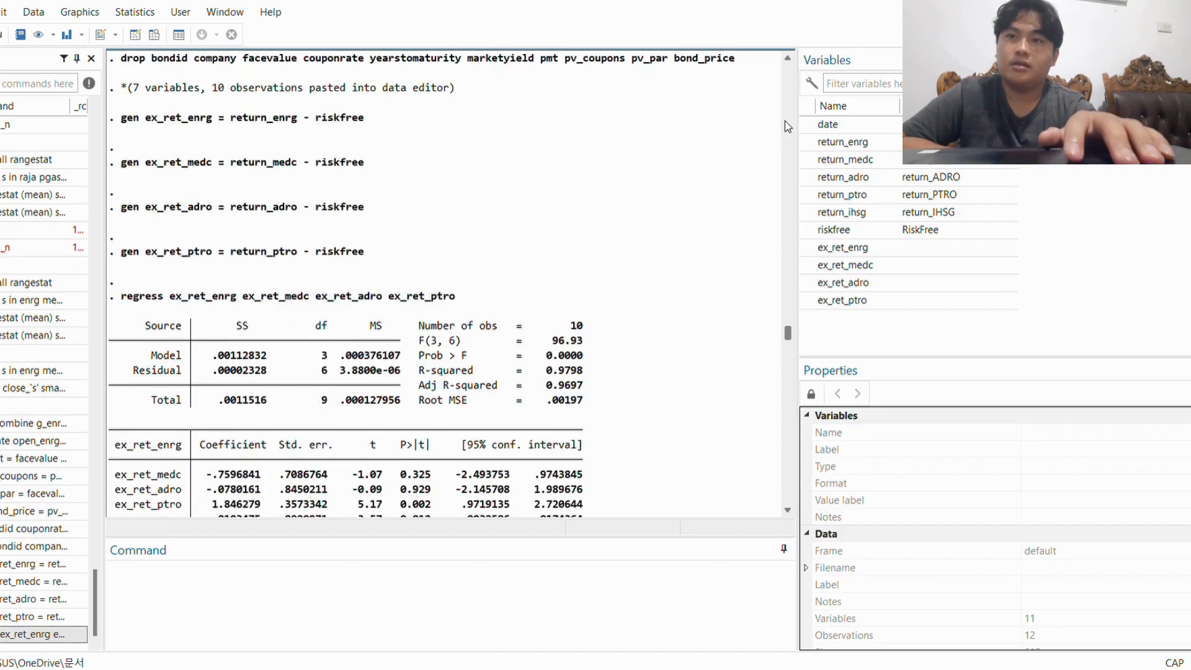
pyautogui.scroll(-4, 785, 121)
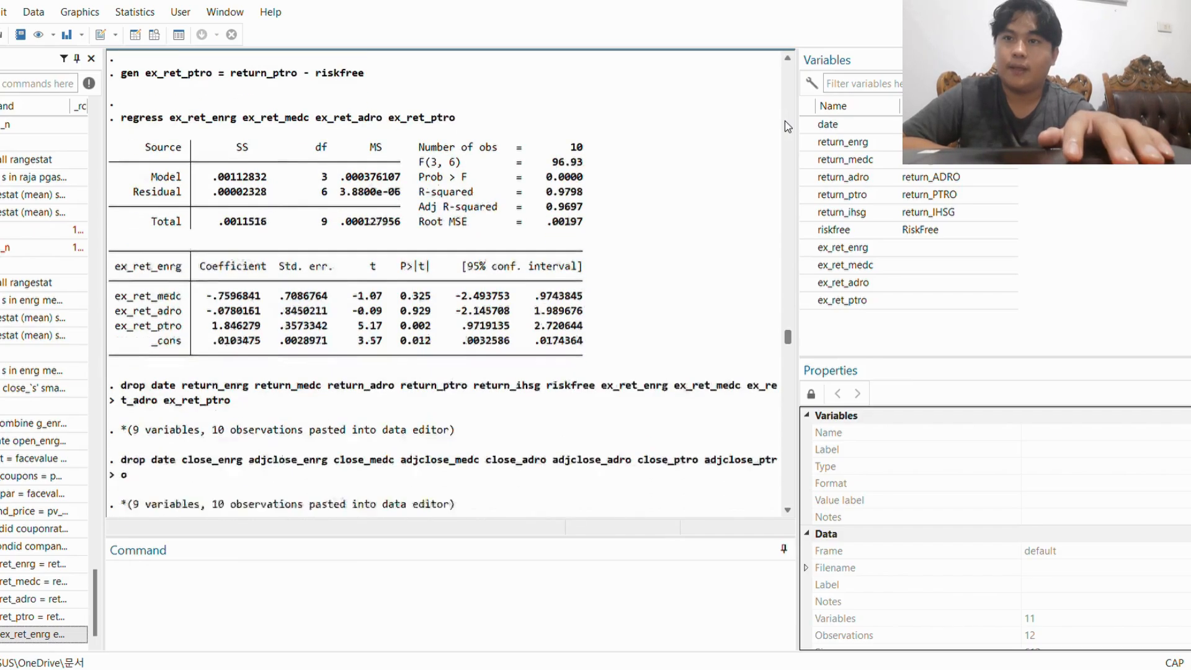
pyautogui.scroll(-6, 785, 122)
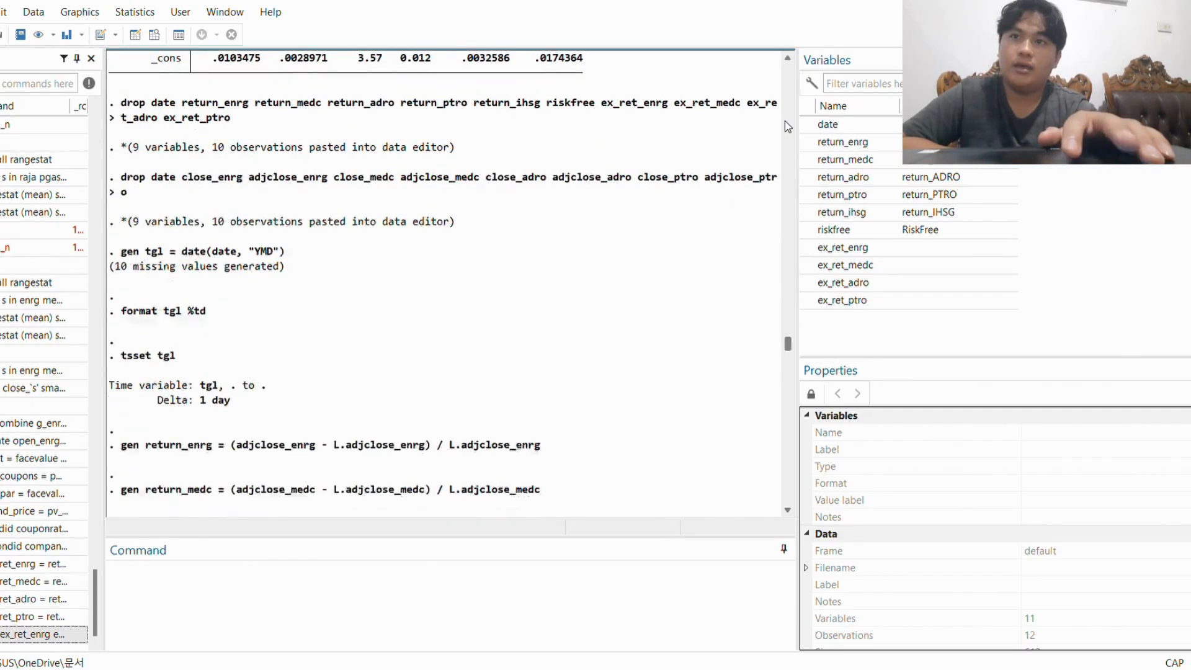
# - Examine the tgl date setup and the formulas computing the four stock returns from lagged adjusted close prices
pyautogui.scroll(-4, 785, 121)
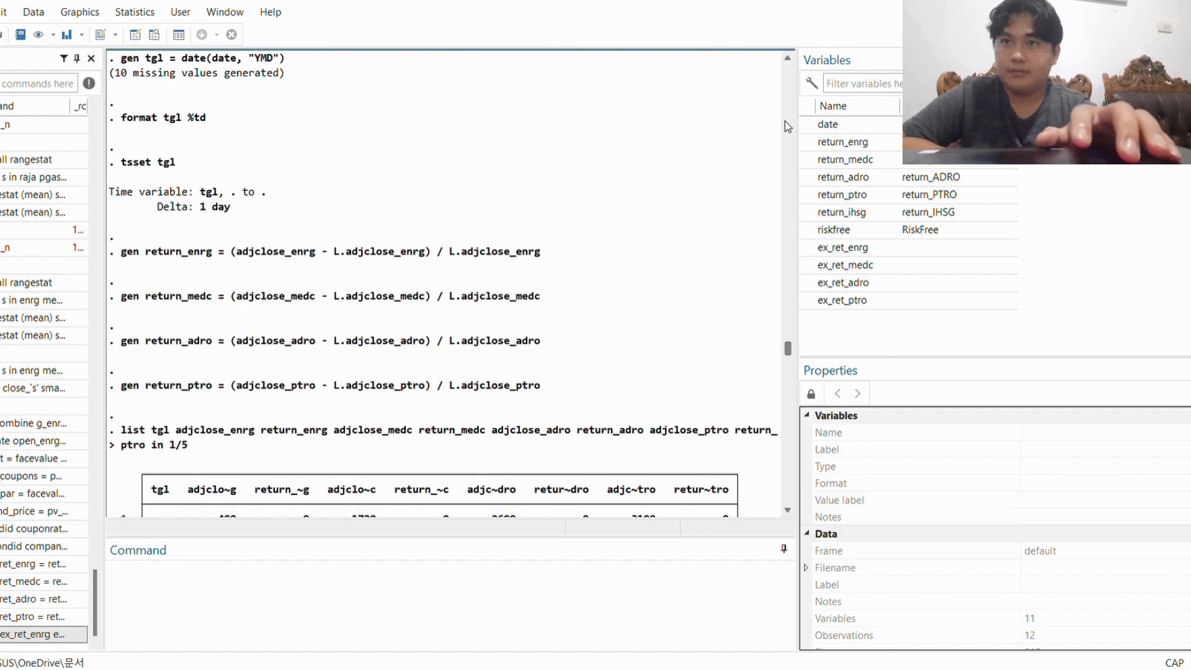
pyautogui.scroll(1, 787, 127)
pyautogui.scroll(1, 788, 127)
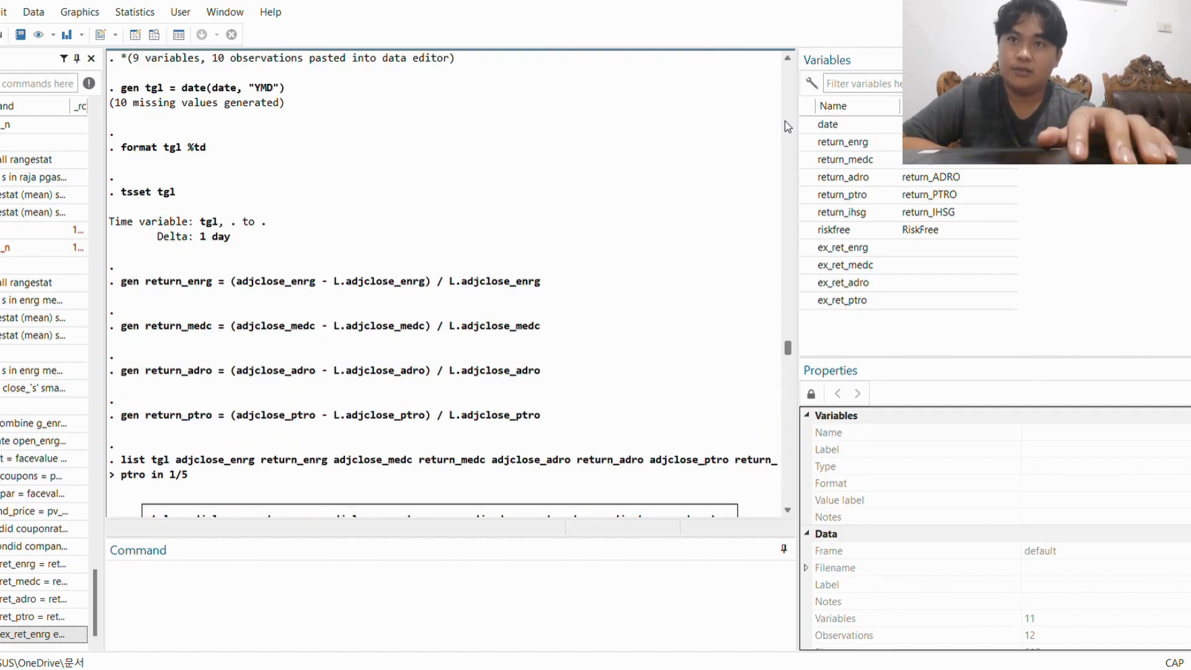
pyautogui.scroll(-3, 788, 127)
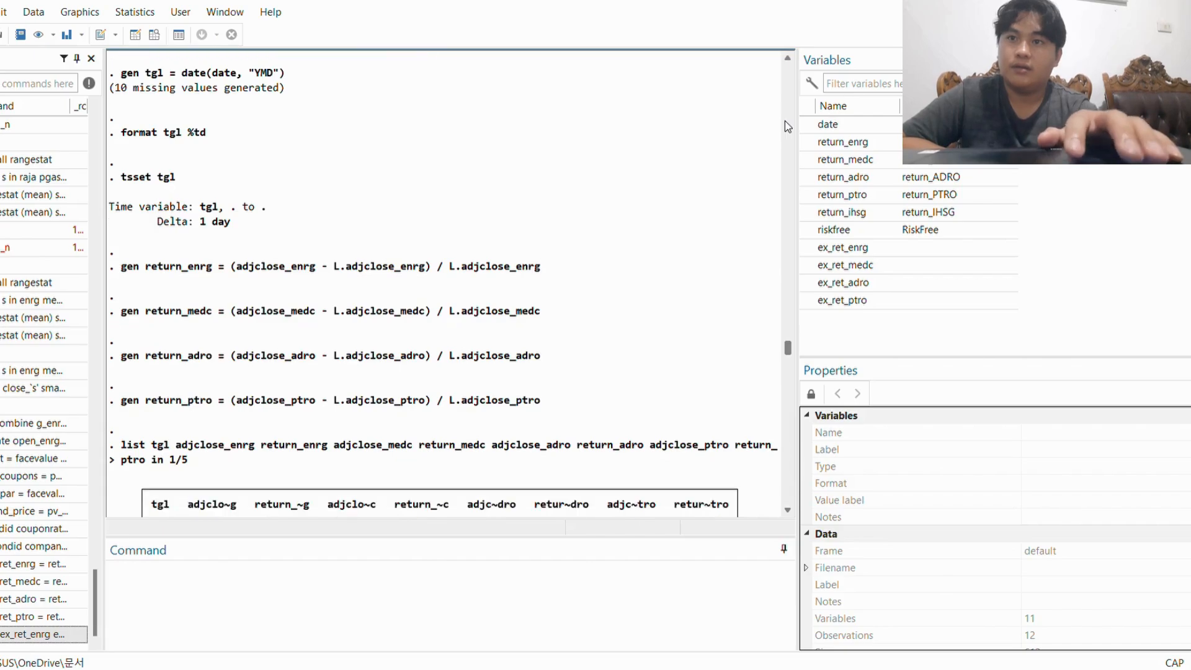
pyautogui.scroll(3, 787, 126)
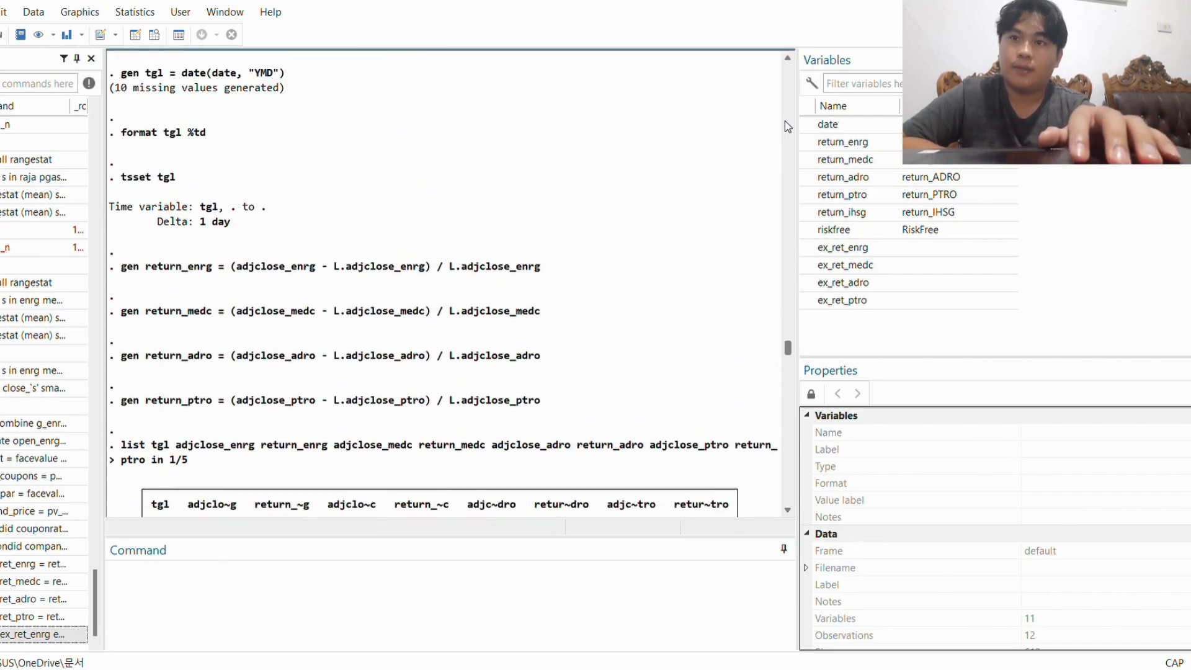
pyautogui.scroll(-5, 787, 126)
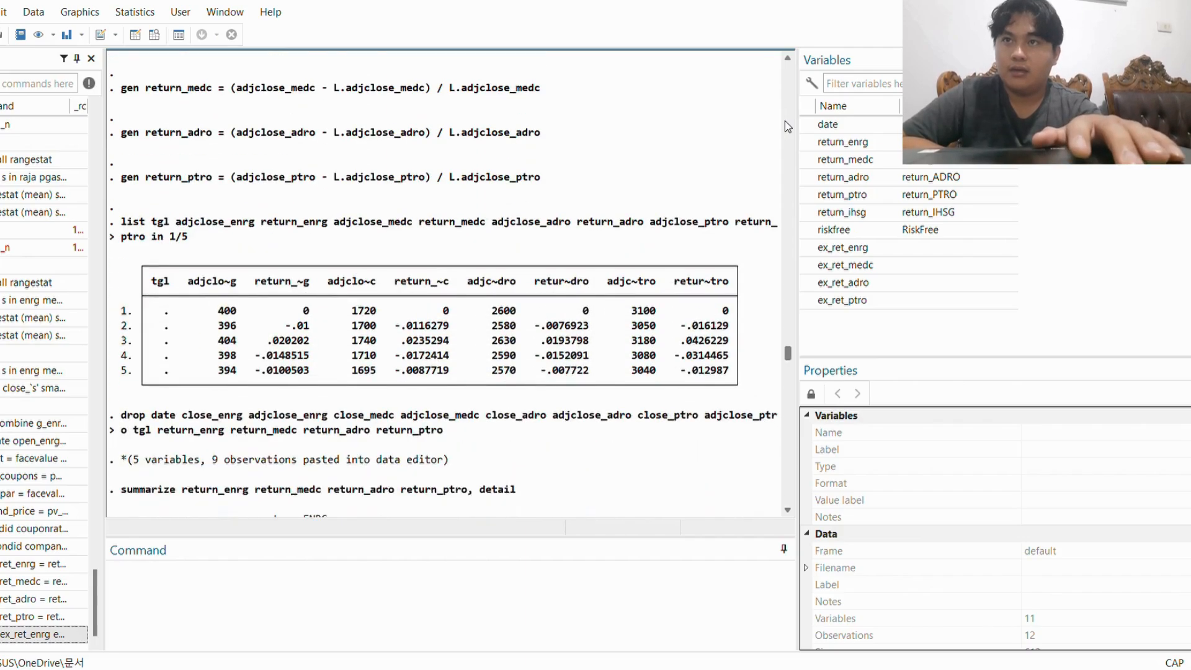
# - Examine the listing of adjusted close prices and returns for the first five observations of the four stocks
pyautogui.scroll(6, 787, 127)
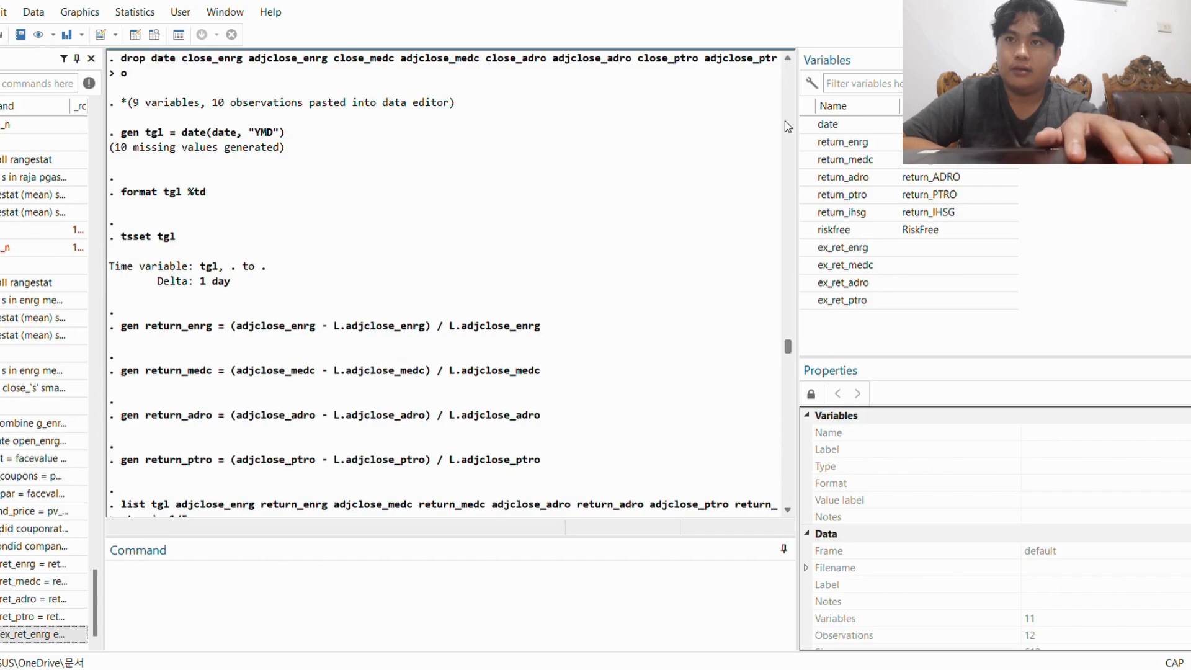
pyautogui.scroll(-4, 787, 127)
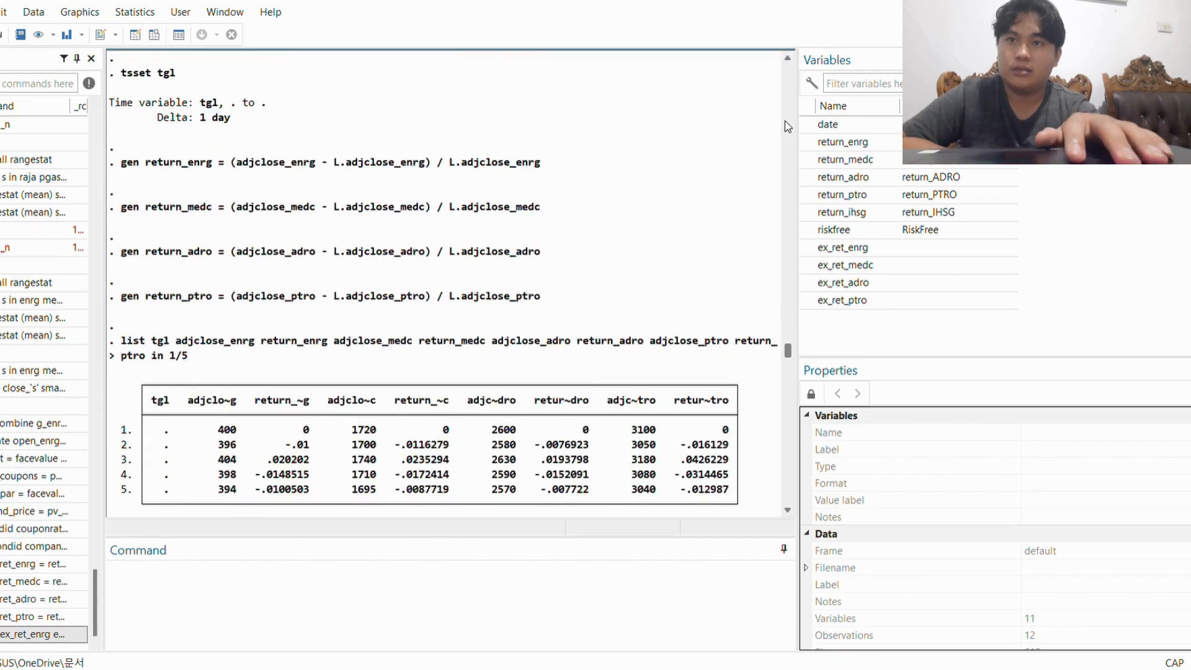
pyautogui.scroll(-1, 787, 127)
pyautogui.scroll(-4, 787, 127)
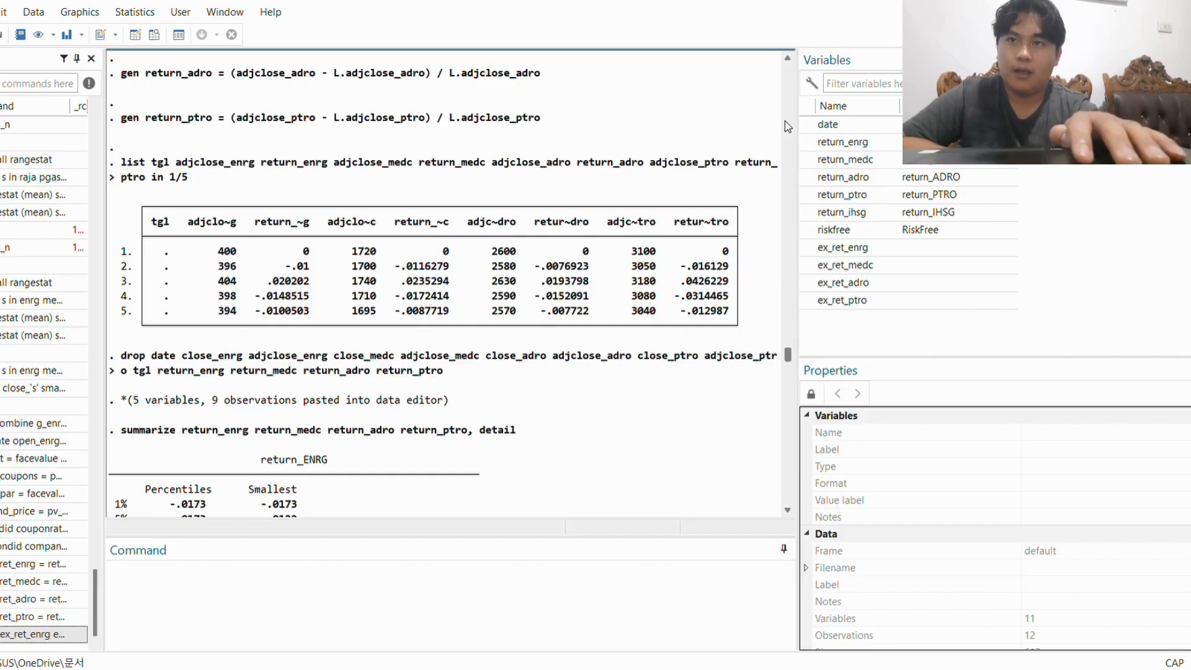
pyautogui.scroll(-1, 788, 127)
pyautogui.scroll(1, 788, 127)
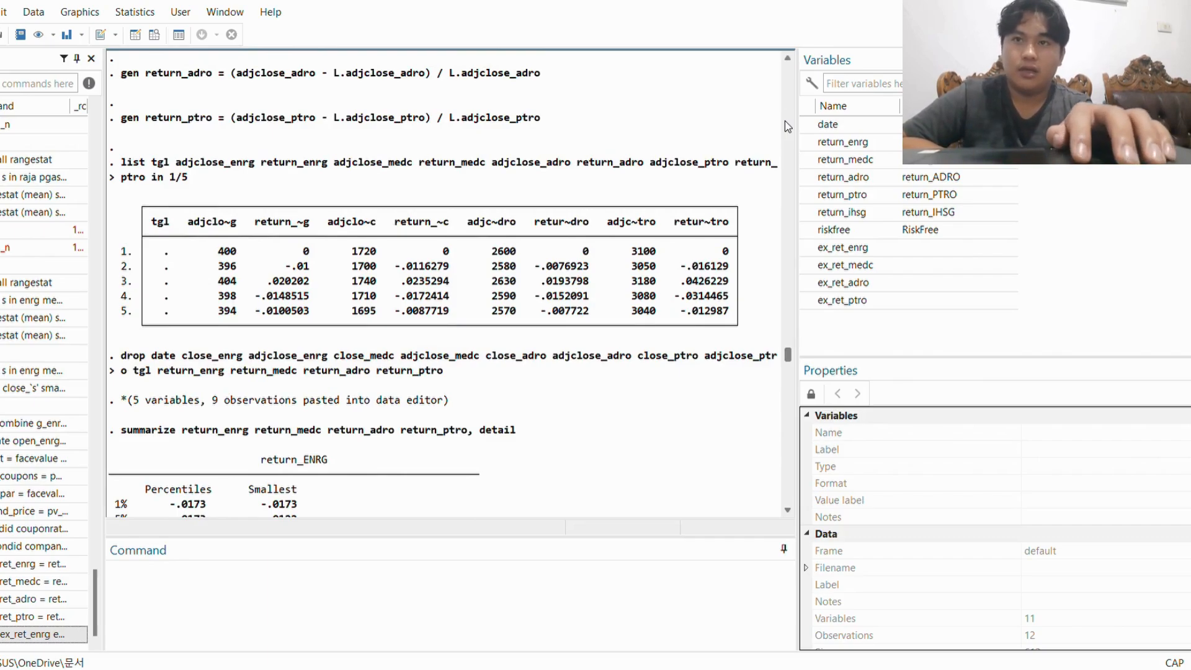
# - Examine the detailed summary statistics of return_ENRG and return_MEDC
pyautogui.scroll(-1, 788, 127)
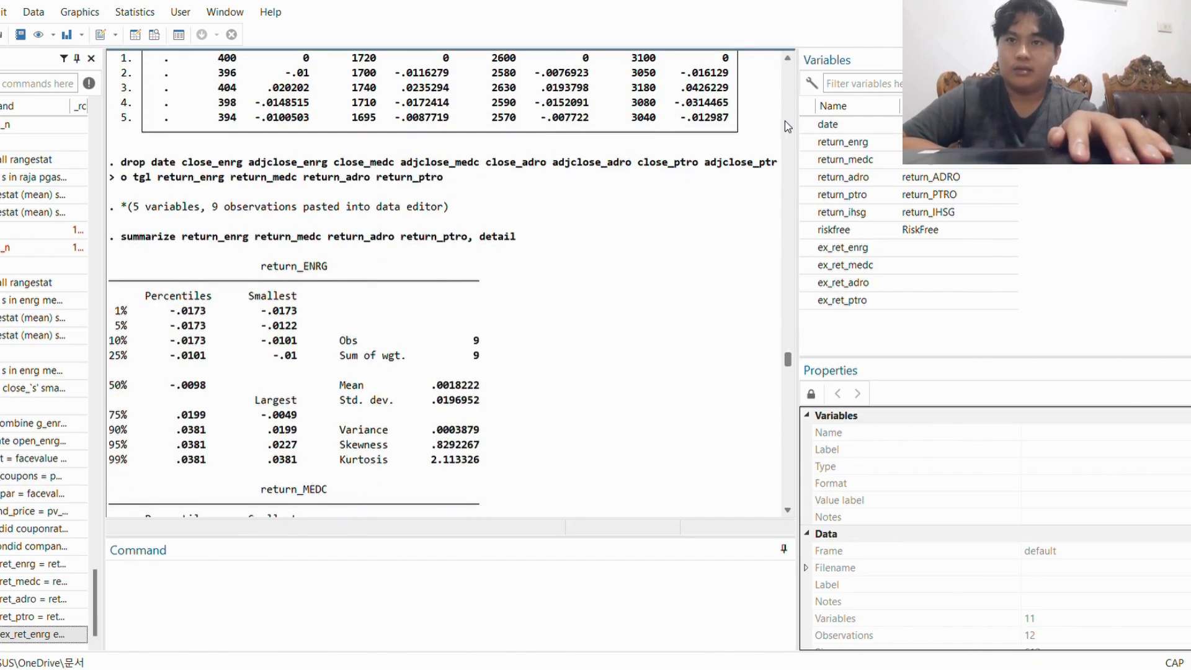
pyautogui.scroll(-2, 787, 126)
pyautogui.scroll(-4, 787, 126)
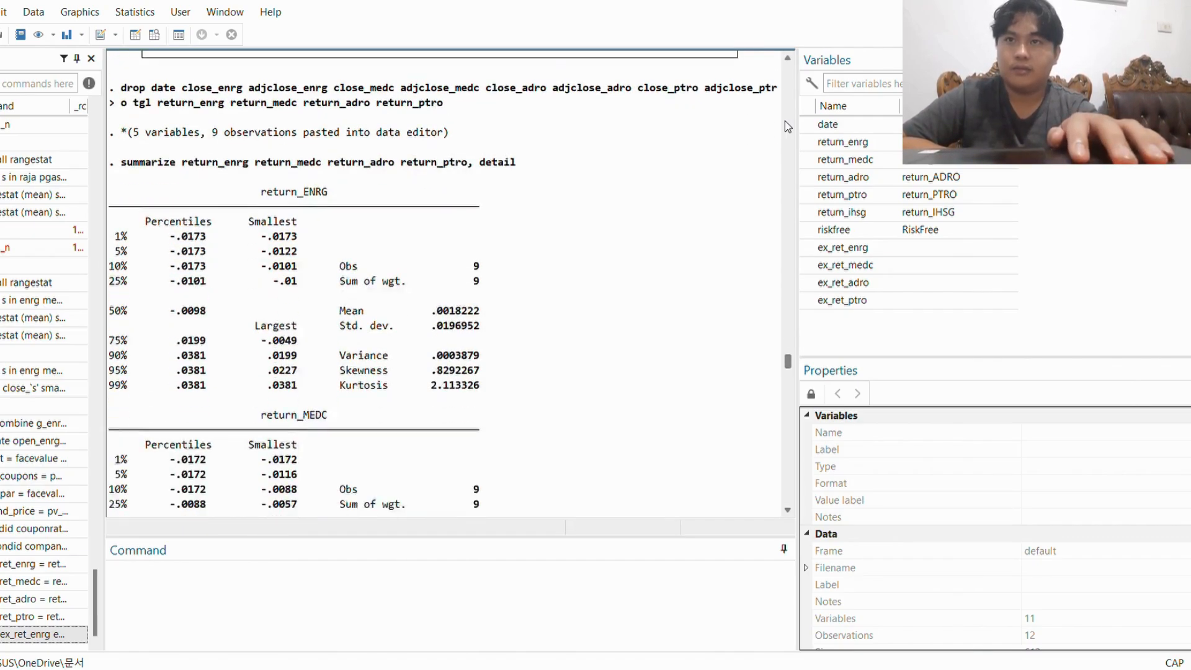
pyautogui.scroll(-1, 786, 126)
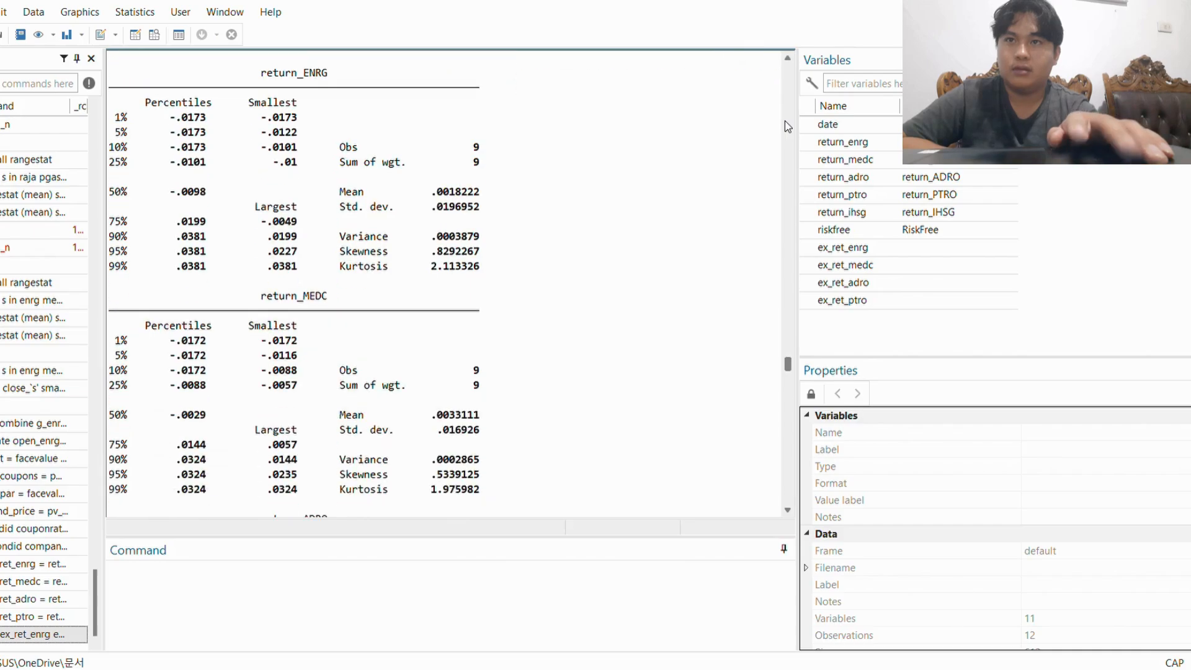
pyautogui.scroll(-3, 786, 126)
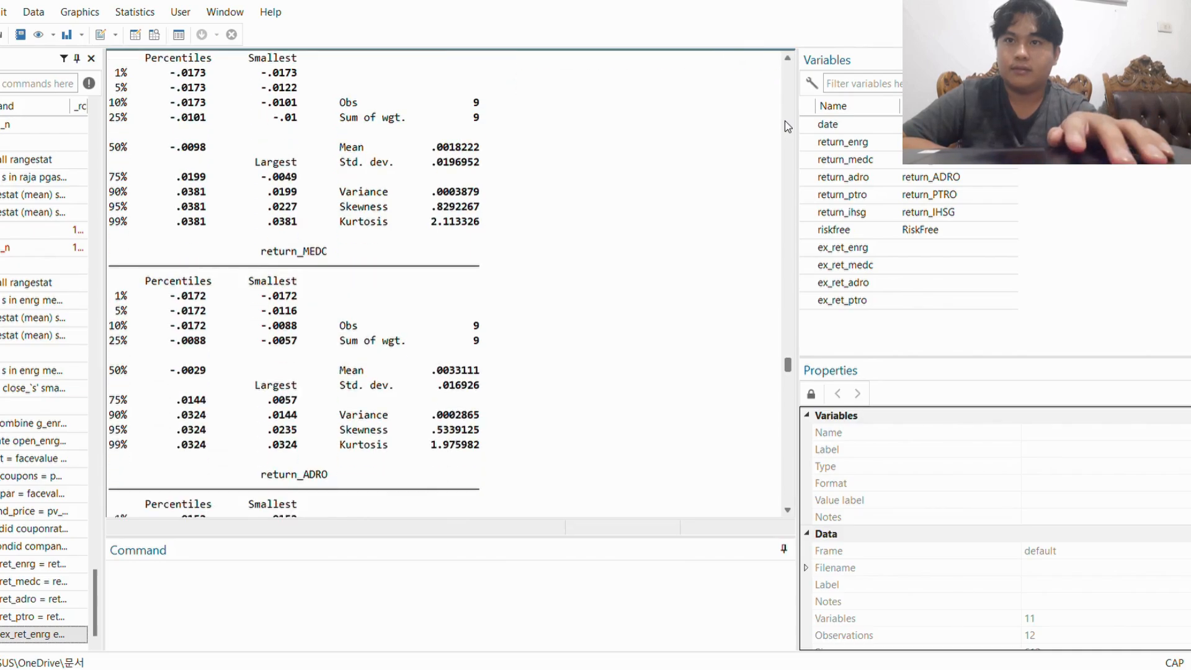
# - Examine the detailed summary statistics of return_ADRO and return_PTRO and compare them with those of return_MEDC
pyautogui.scroll(-6, 786, 126)
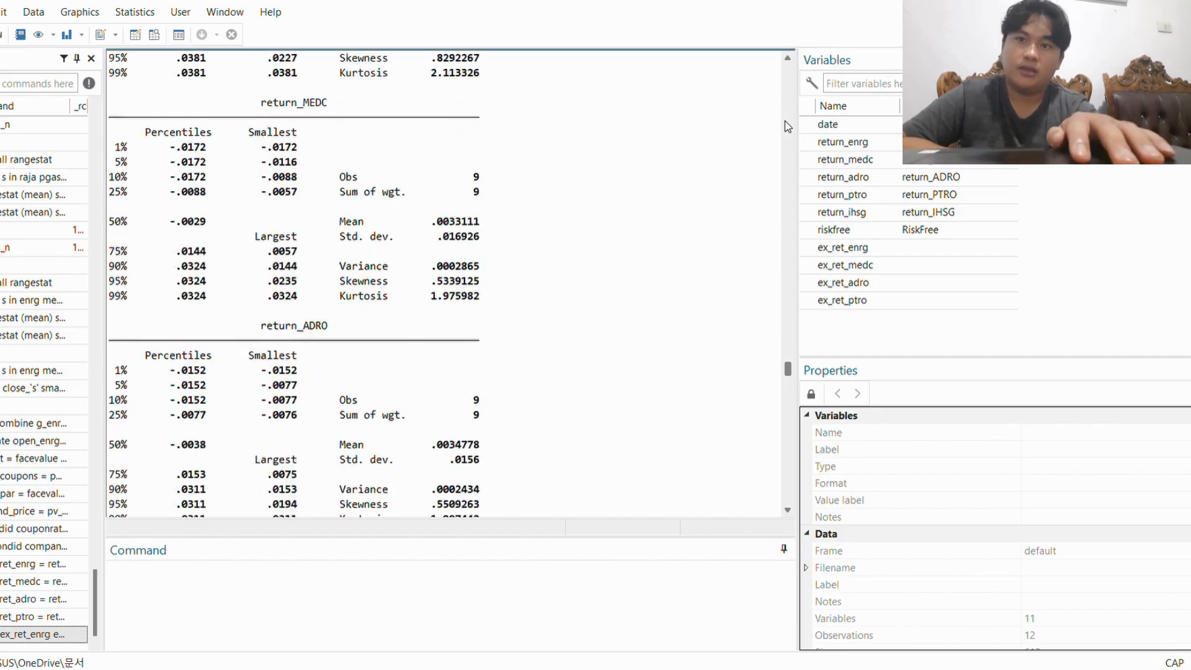
pyautogui.scroll(-9, 787, 126)
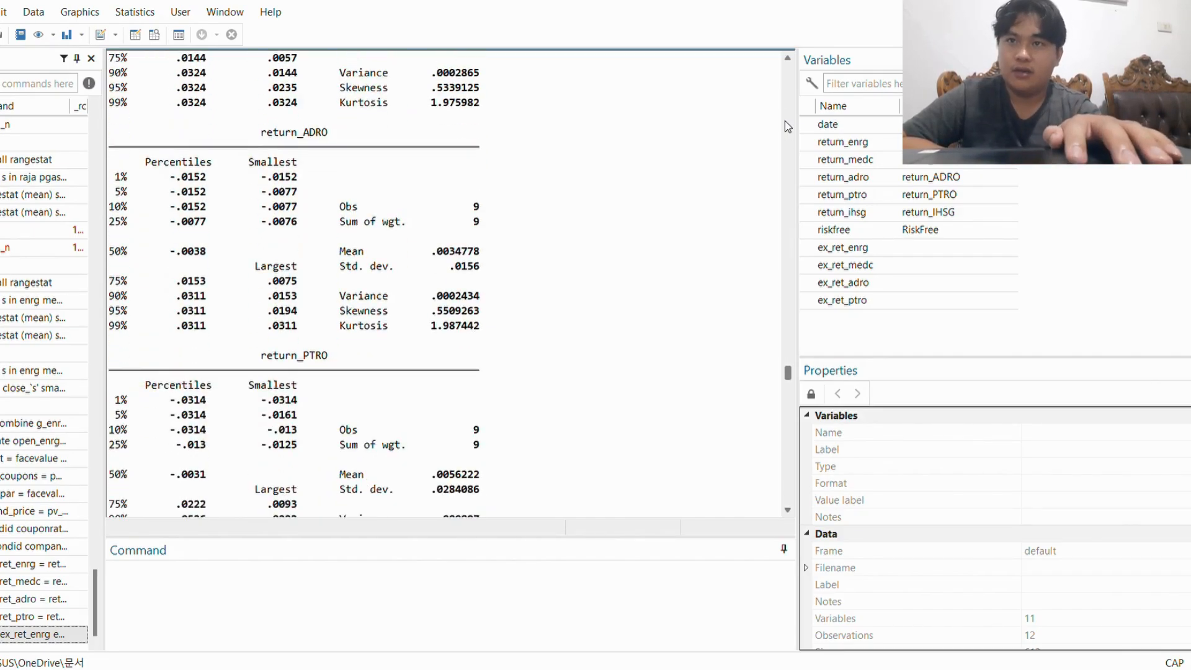
pyautogui.scroll(12, 787, 126)
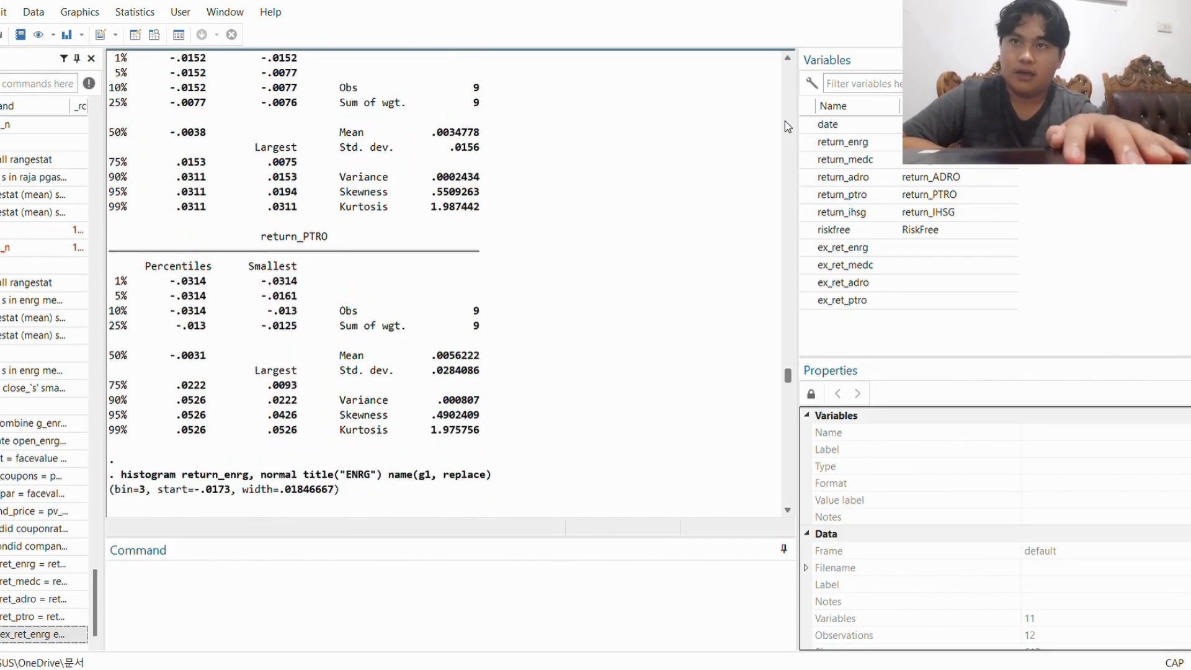
pyautogui.scroll(1, 786, 126)
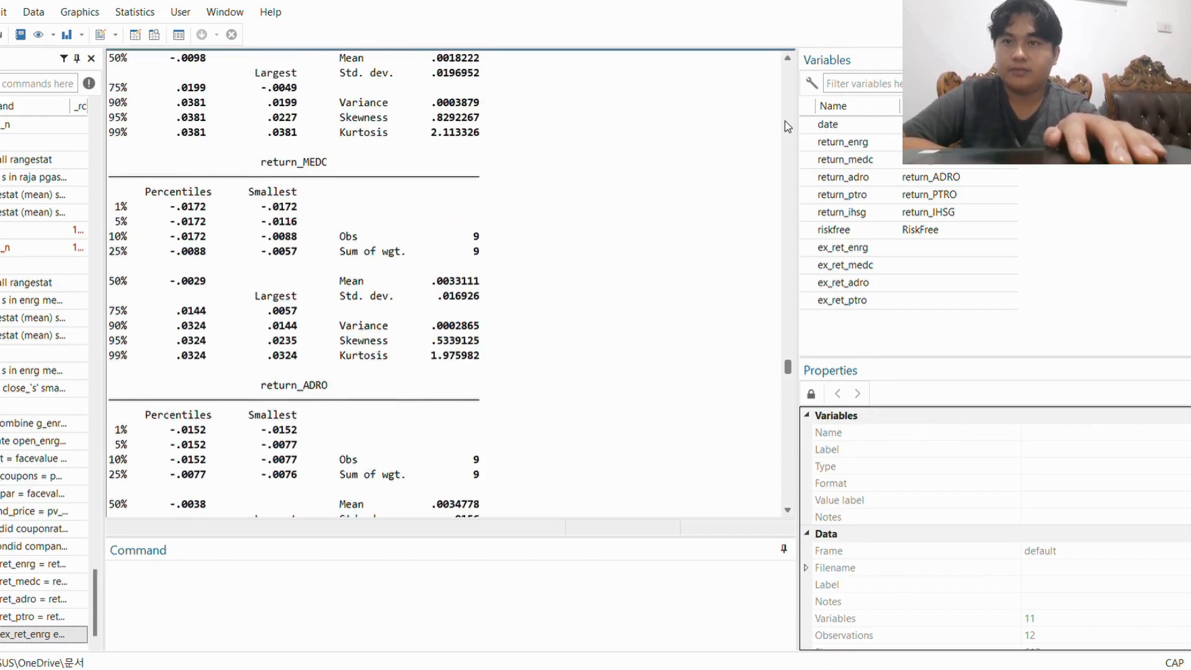
pyautogui.scroll(-2, 786, 126)
# - Review the histogram and graph combine commands, the return correlation matrix and the equally weighted portofolio formula
pyautogui.scroll(-20, 786, 126)
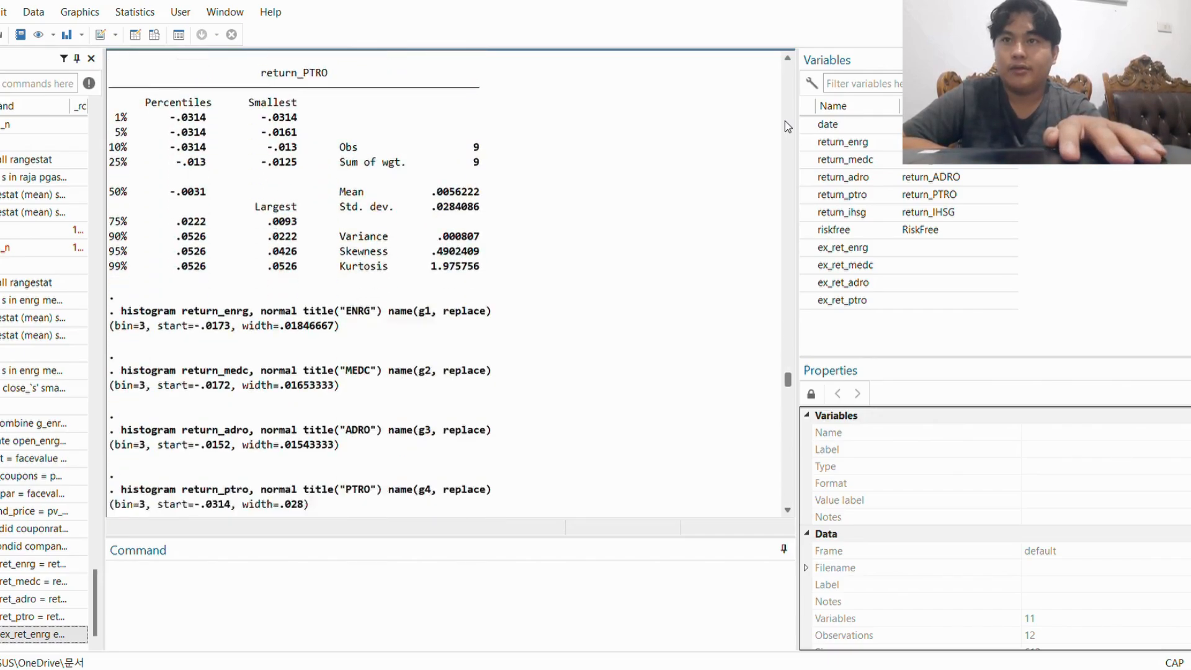
pyautogui.scroll(-3, 786, 125)
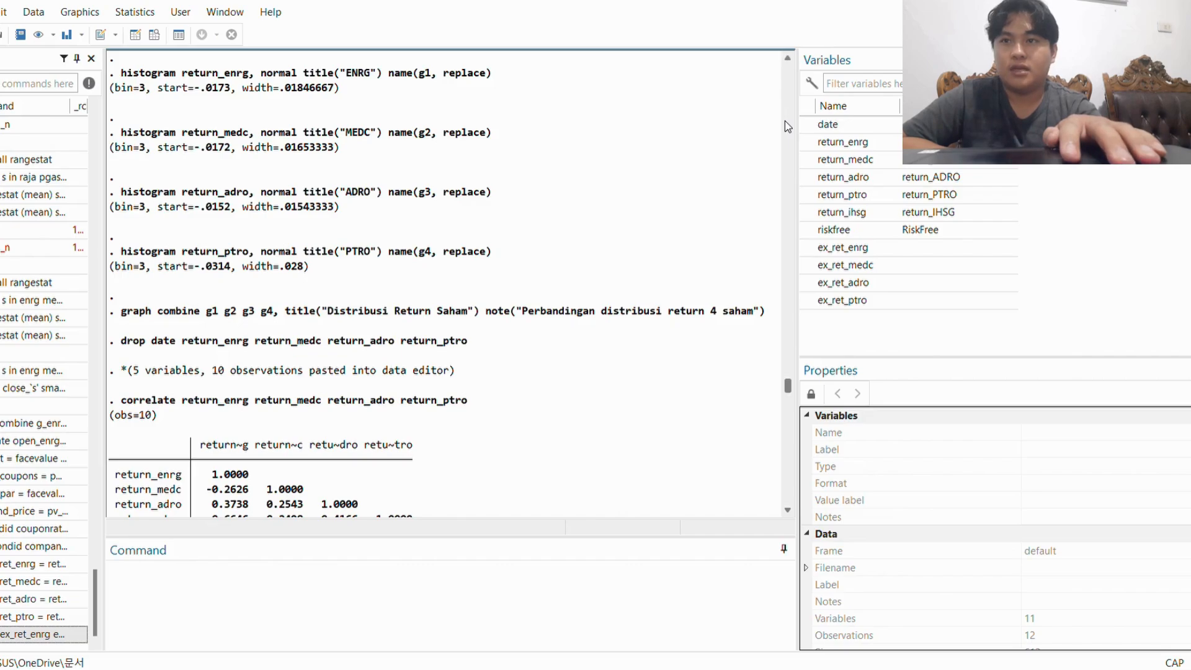
pyautogui.scroll(-4, 786, 125)
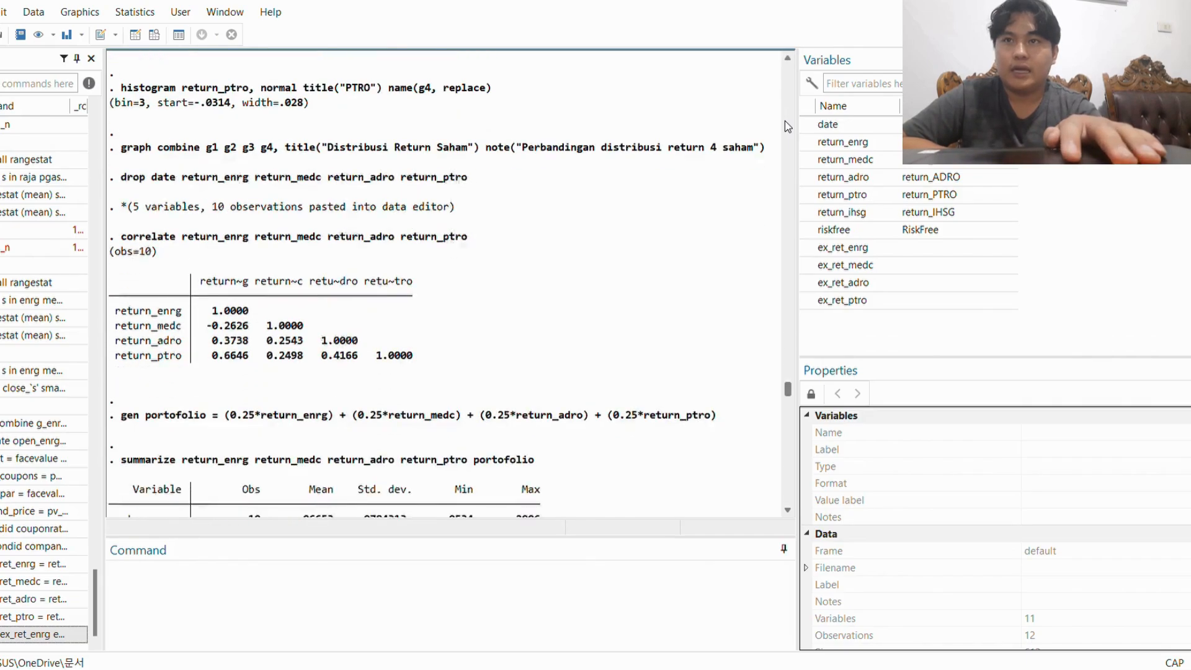
# - Examine the summary statistics of return_enrg, return_medc, return_adro, return_ptro and the equally weighted portofolio
pyautogui.scroll(-2, 786, 126)
pyautogui.scroll(-1, 787, 126)
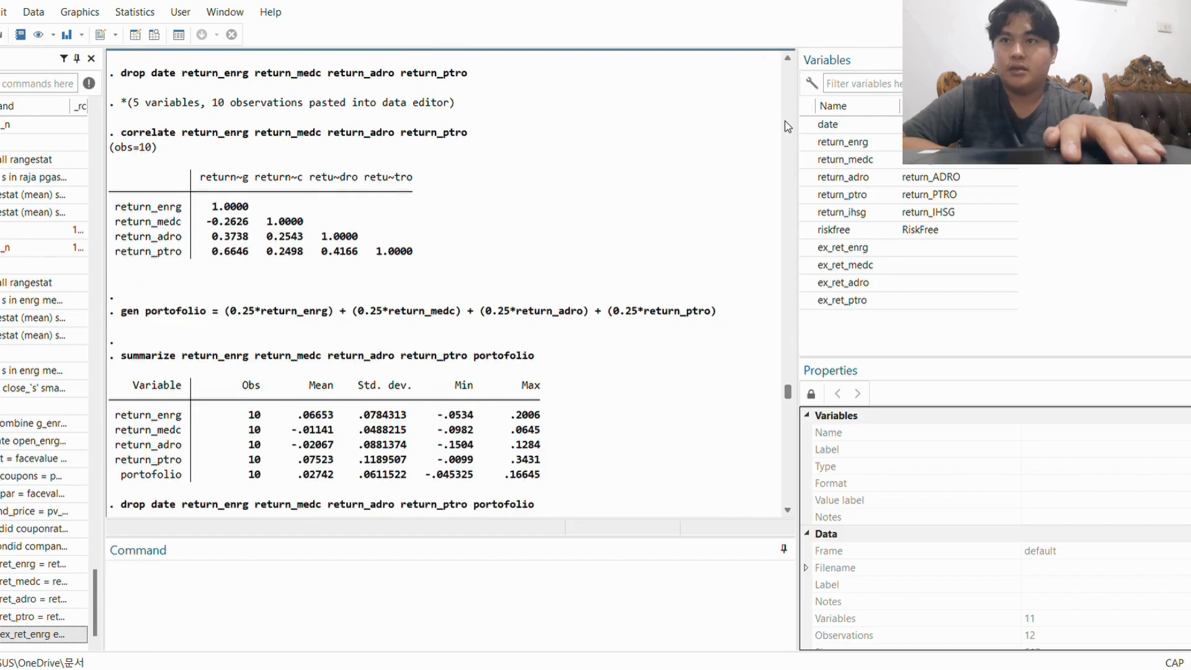
pyautogui.scroll(-1, 787, 126)
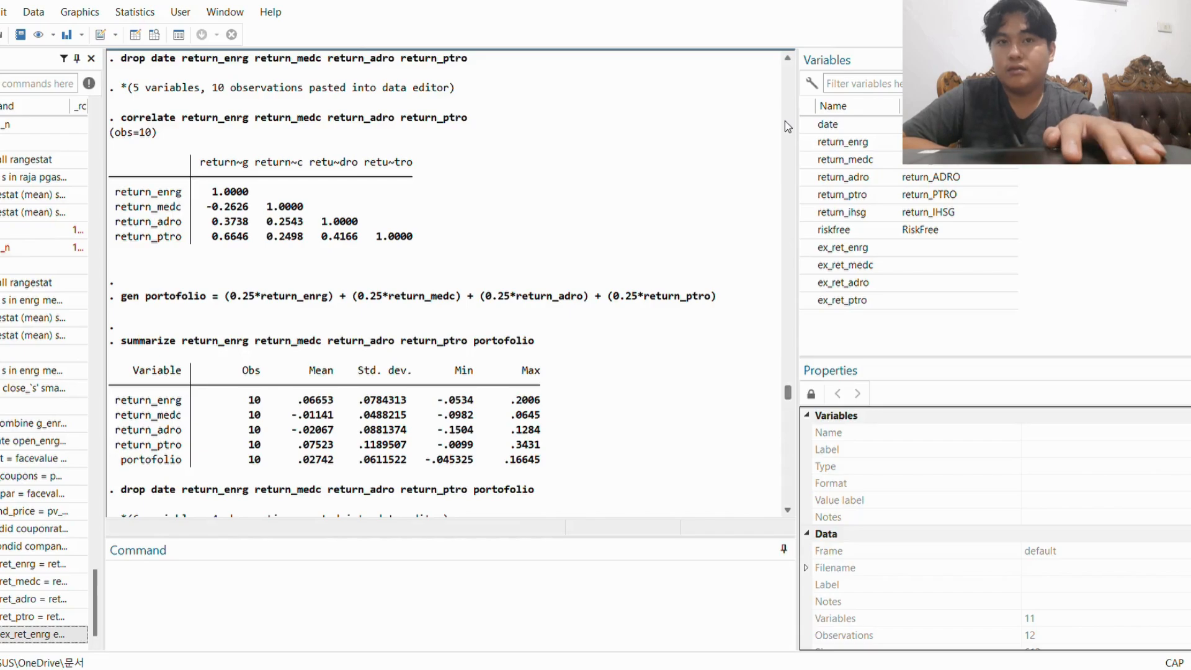
pyautogui.scroll(-1, 787, 126)
pyautogui.scroll(-2, 786, 126)
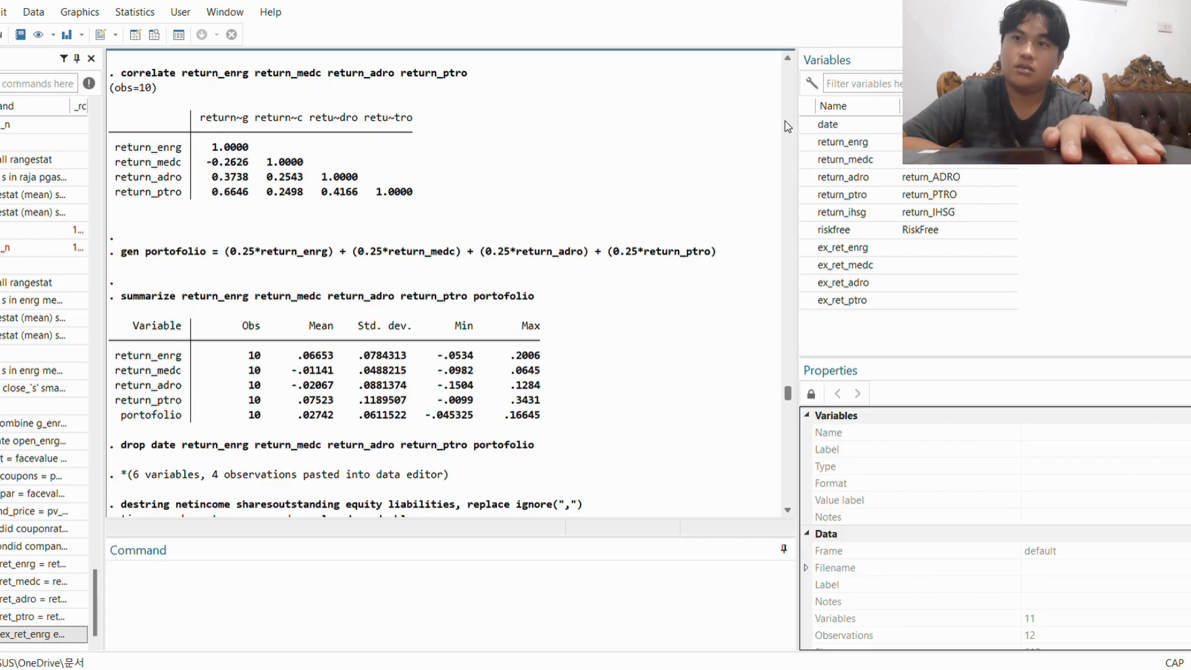
pyautogui.scroll(-11, 786, 126)
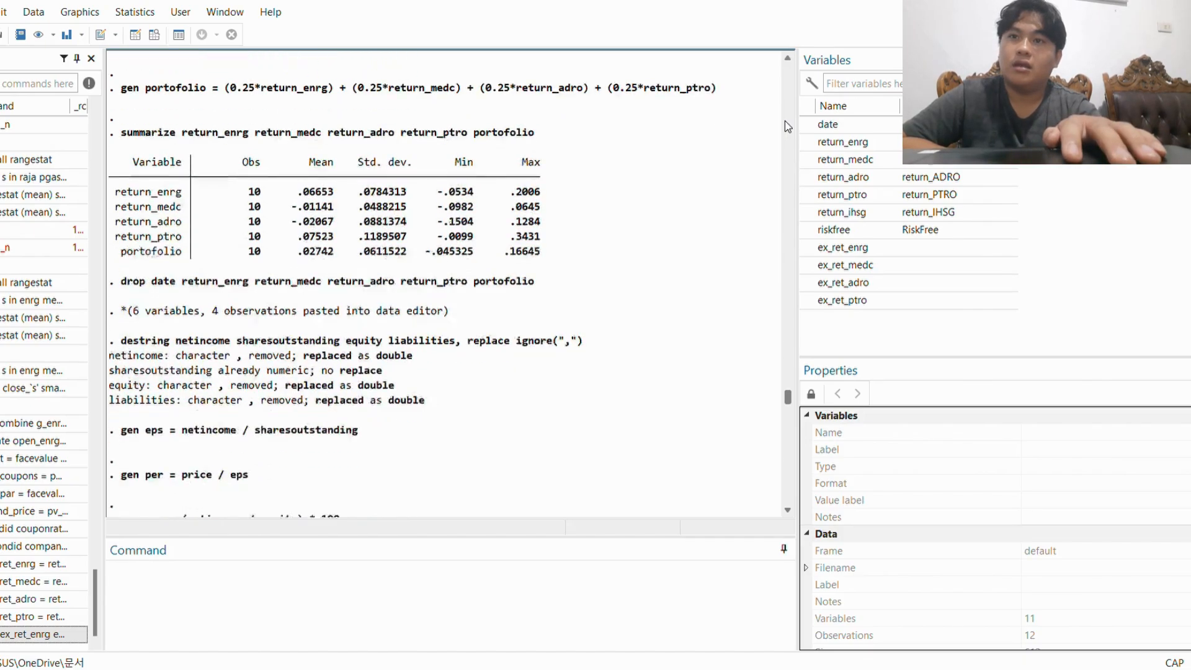
# - Review the eps, per, roe and der calculations and the fundamentals listing of ENRG, MEDC, ADRO and PTRO
pyautogui.scroll(-6, 787, 126)
pyautogui.scroll(-20, 786, 126)
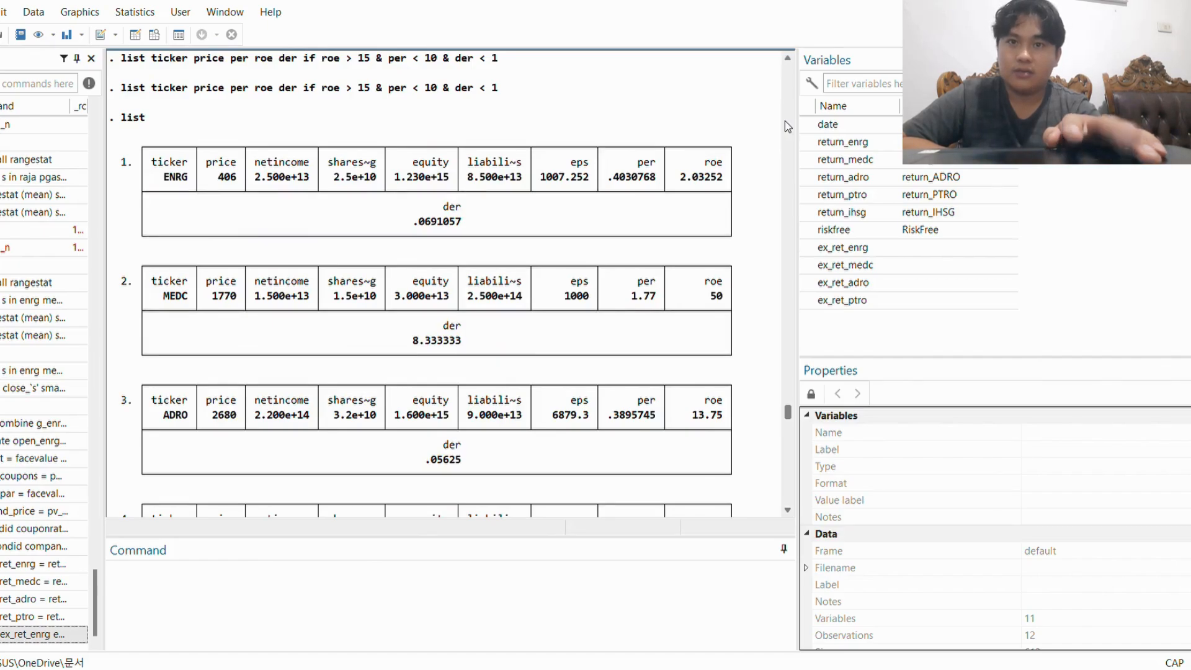
pyautogui.scroll(-8, 786, 126)
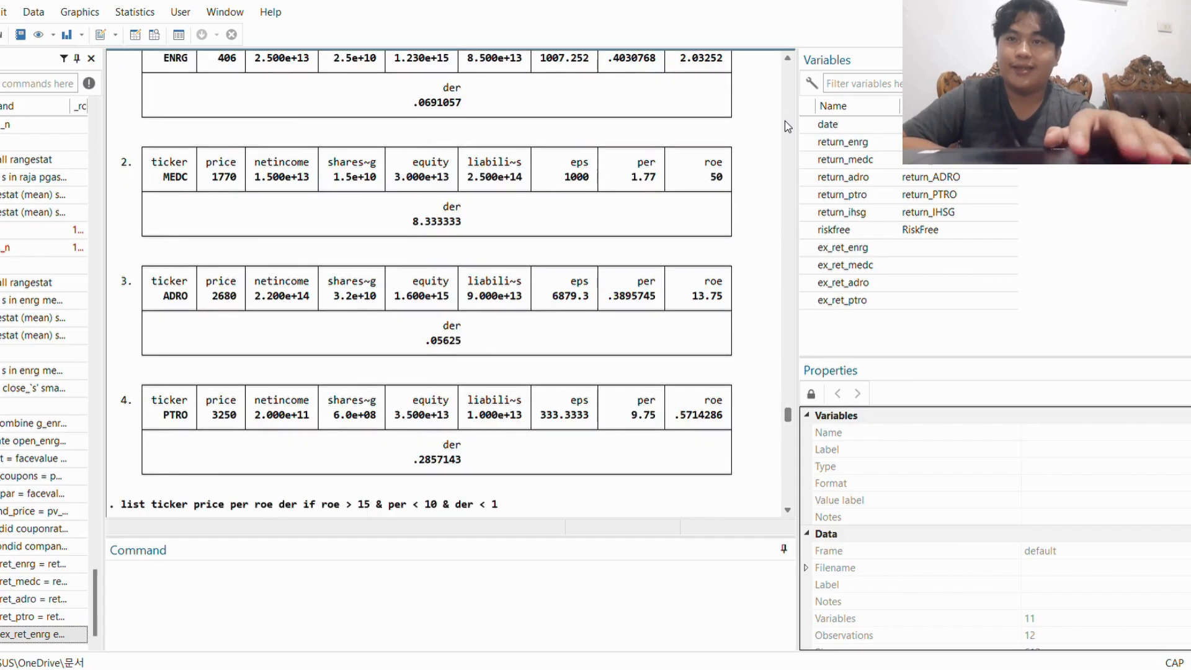
pyautogui.scroll(3, 787, 126)
pyautogui.scroll(-20, 786, 126)
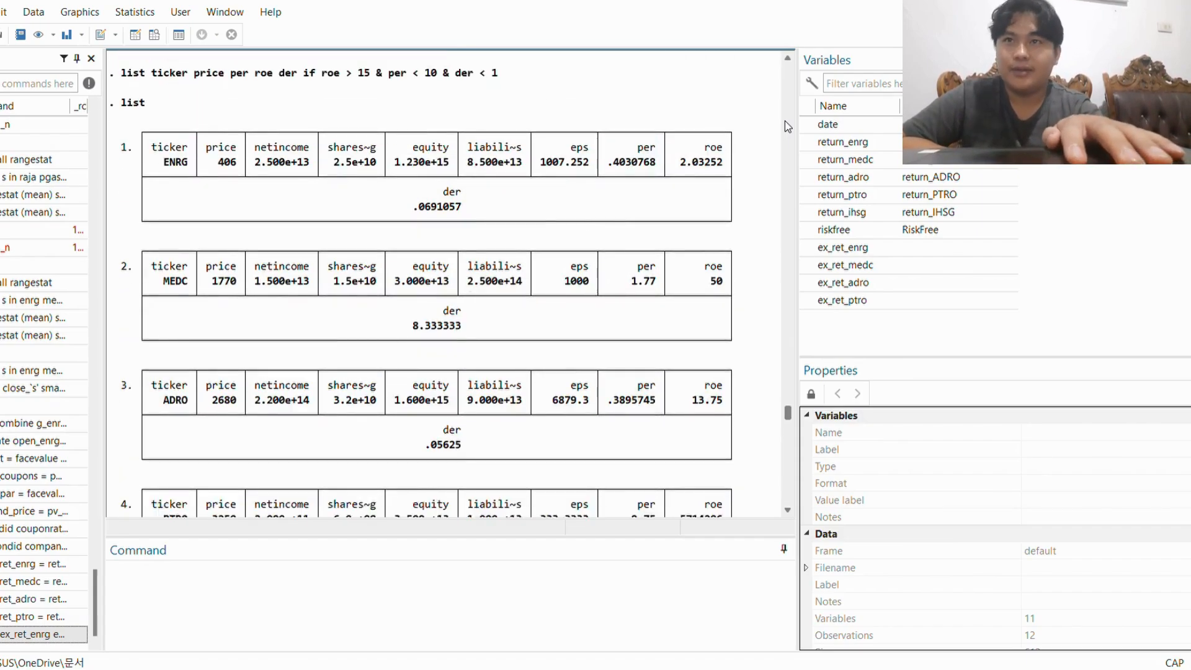
pyautogui.scroll(2, 787, 126)
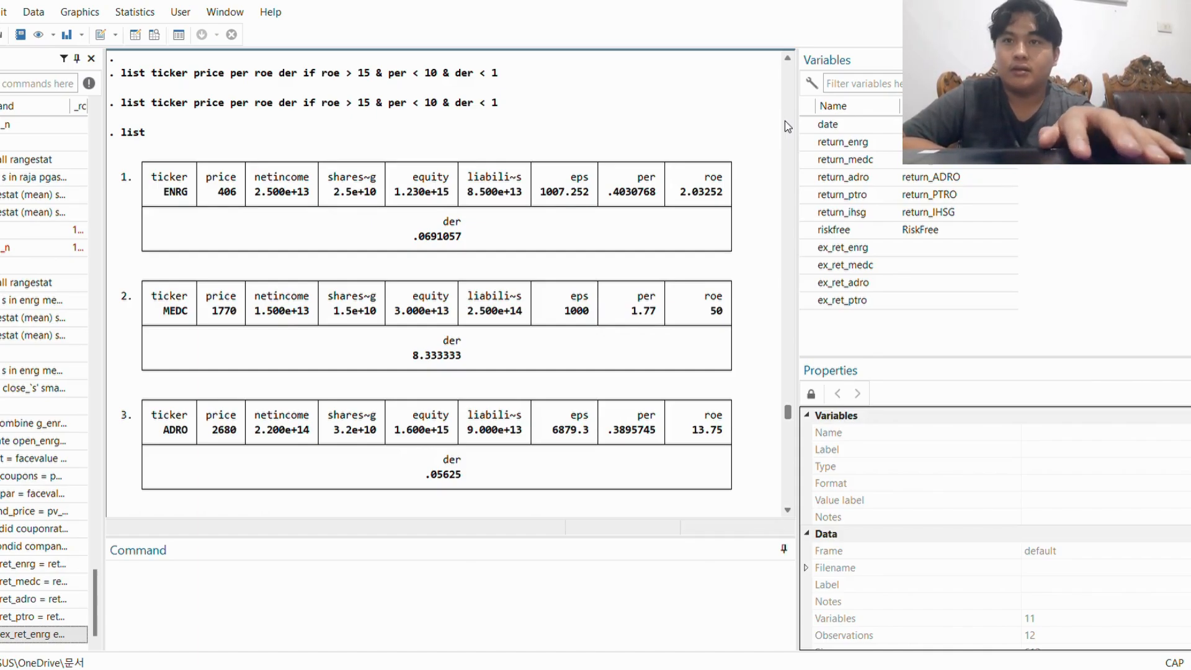
# - Examine the regression of price on eps and bvps, including its R-squared, coefficients and p-values
pyautogui.scroll(-8, 787, 126)
pyautogui.scroll(-4, 786, 126)
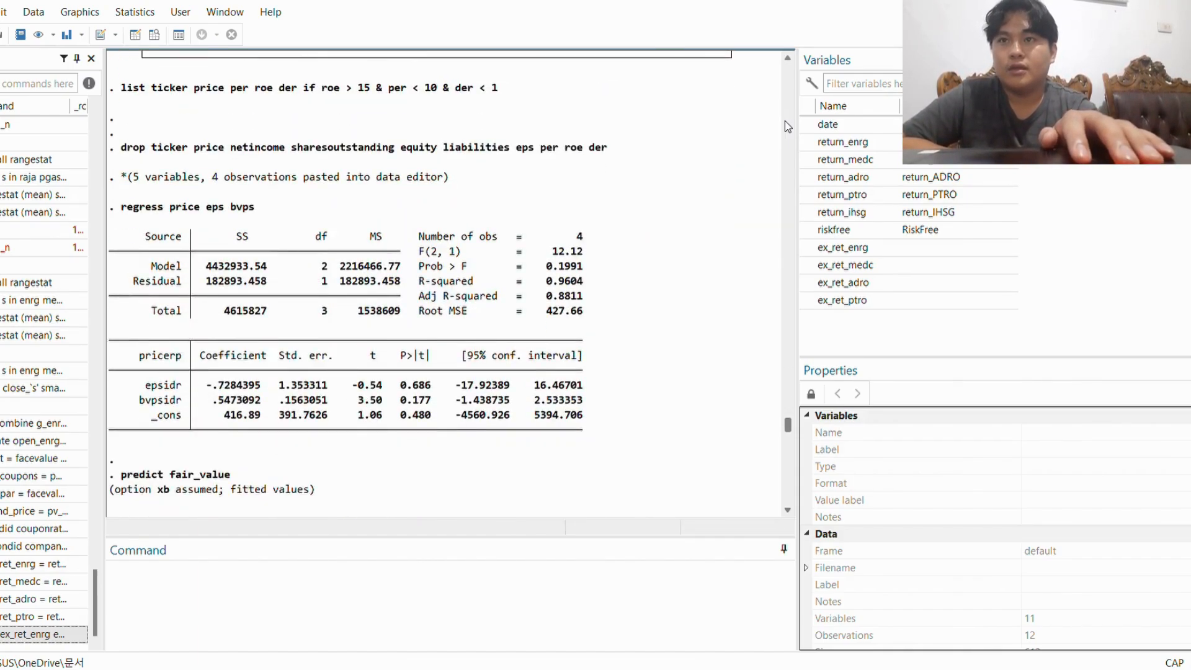
pyautogui.scroll(-1, 786, 126)
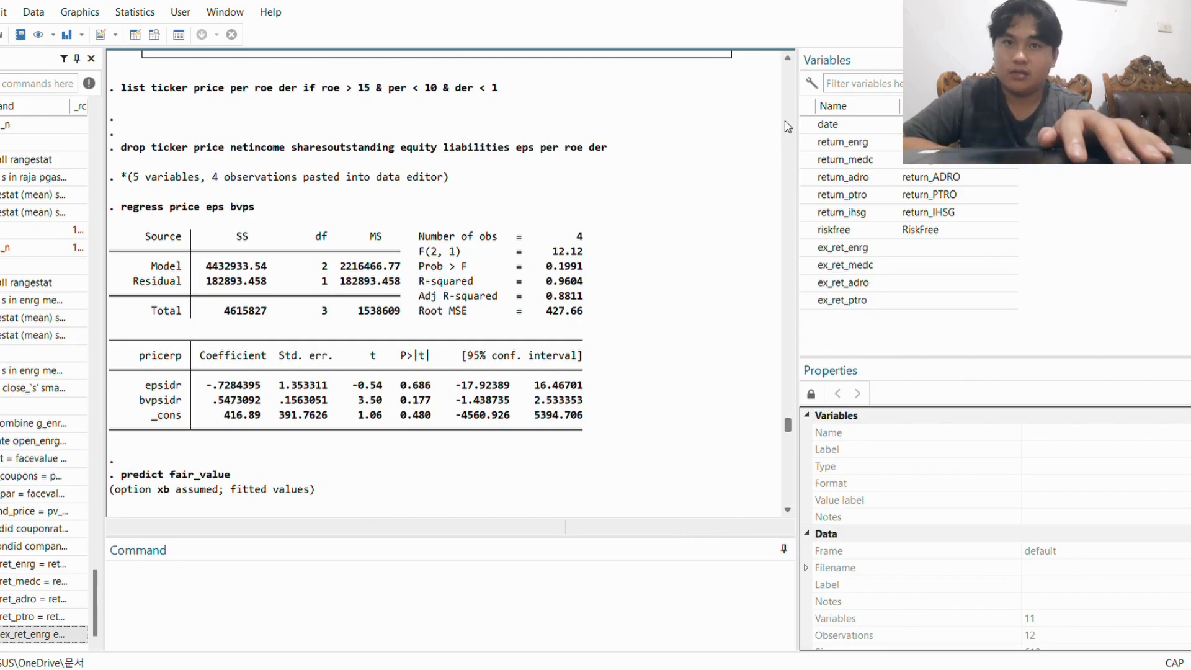
pyautogui.scroll(-5, 788, 126)
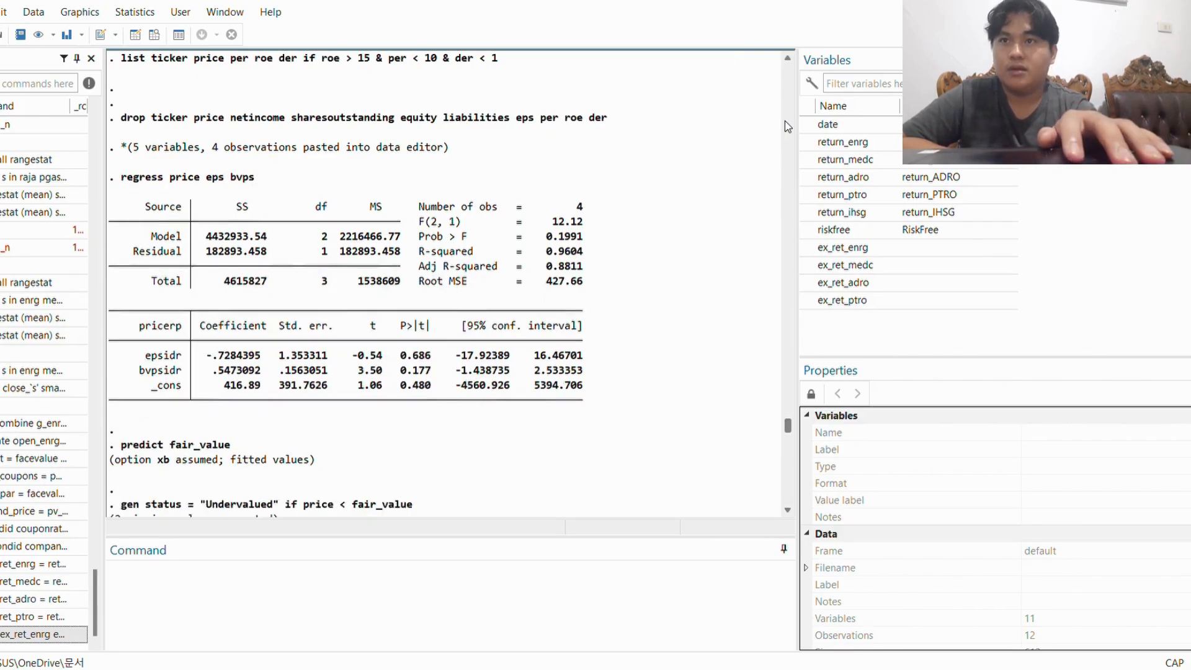
# - Review the fair_value prediction, the Undervalued and Overvalued status rules and the list of undervalued tickers
pyautogui.scroll(-3, 788, 126)
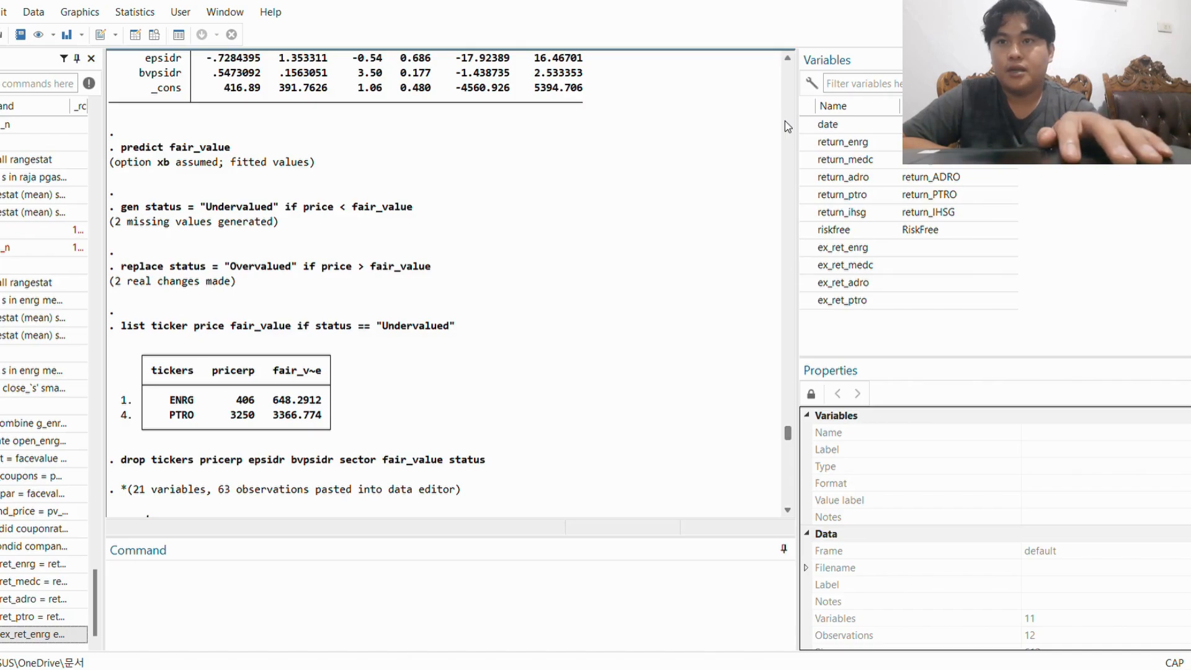
pyautogui.scroll(-1, 788, 127)
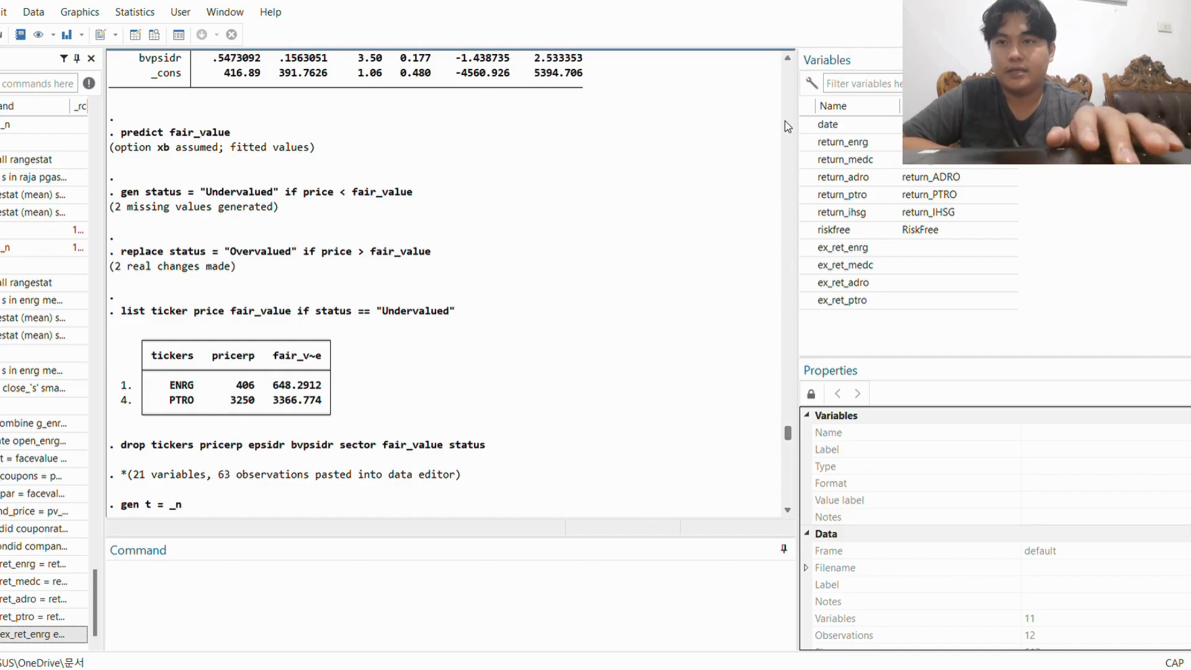
pyautogui.scroll(-1, 788, 127)
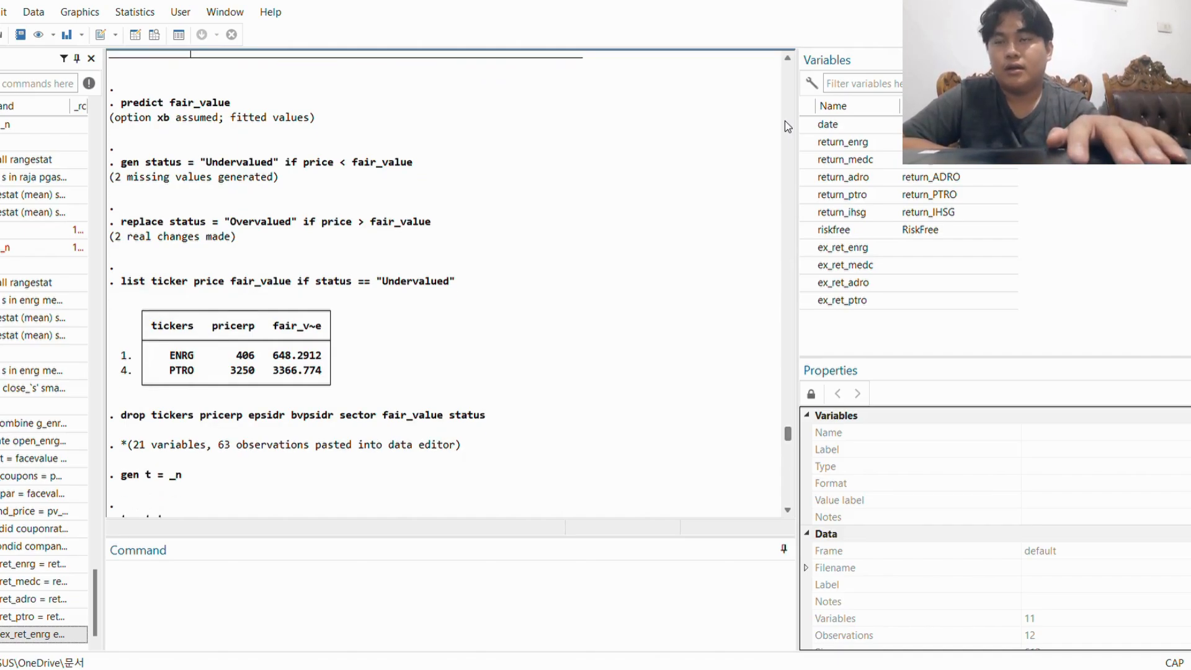
pyautogui.scroll(-4, 788, 126)
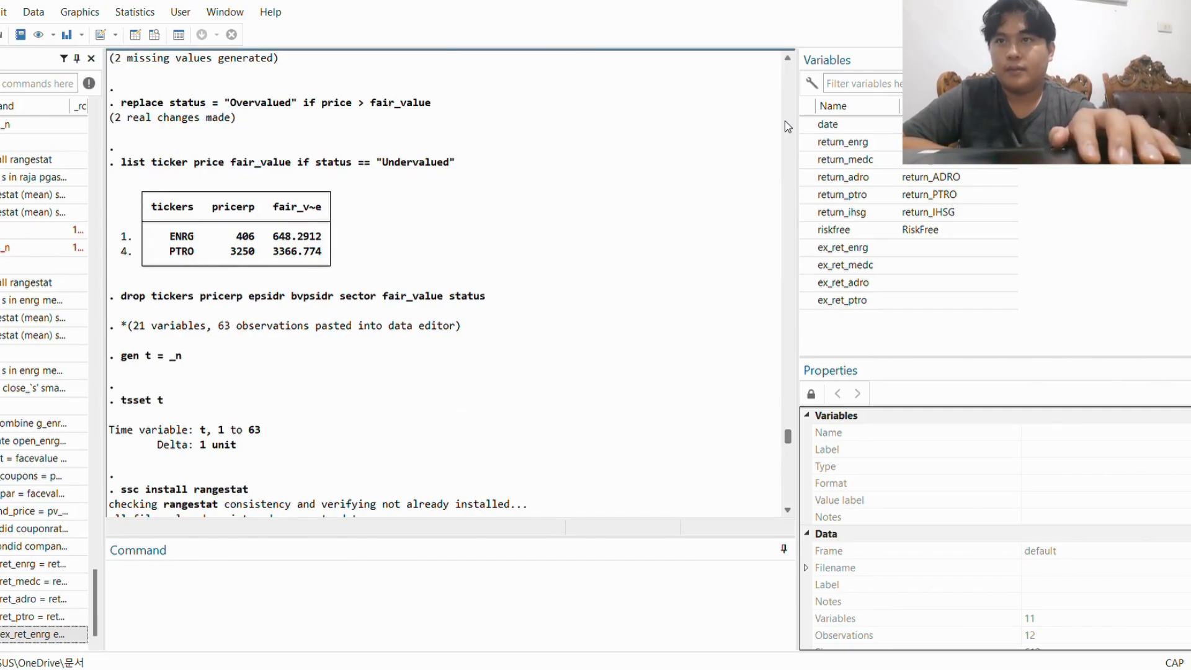
# - Review the rangestat loops for the 20- and 50-period moving averages and the combined price trend chart commands
pyautogui.scroll(-4, 788, 126)
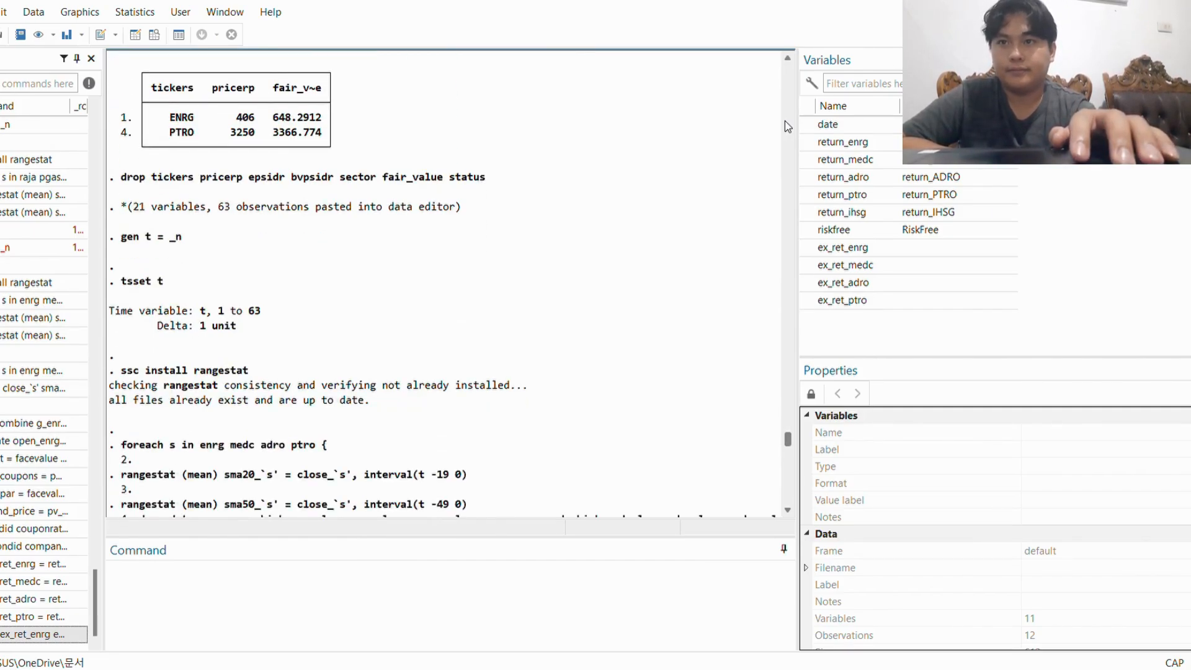
pyautogui.scroll(-16, 787, 126)
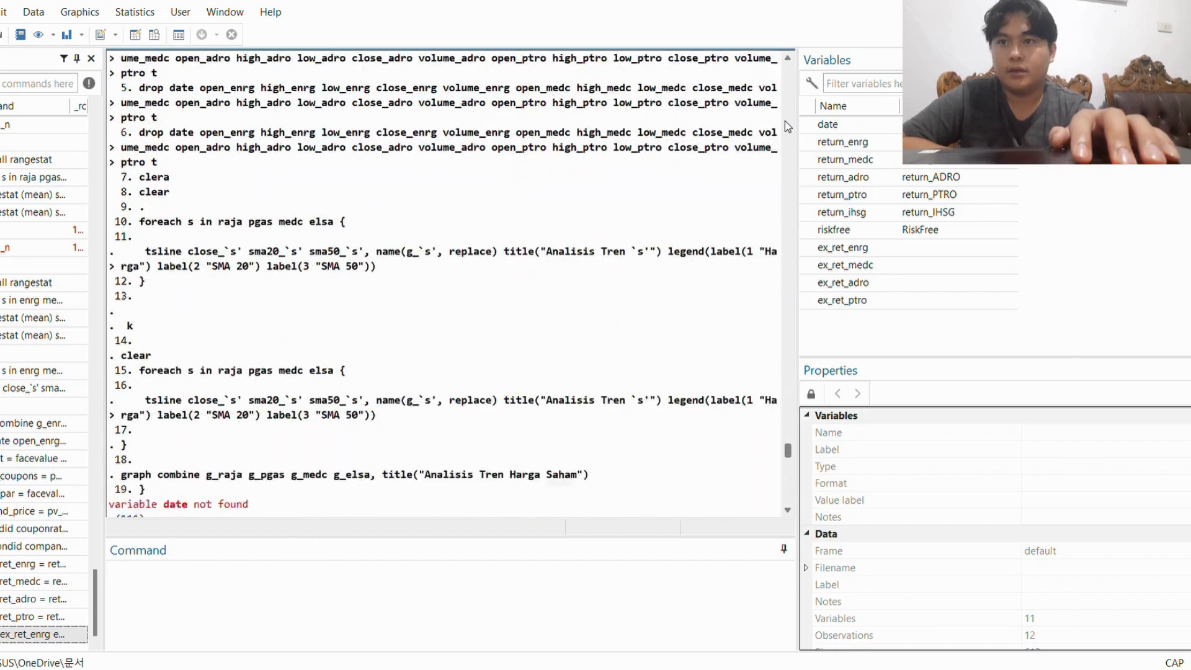
pyautogui.scroll(-20, 788, 126)
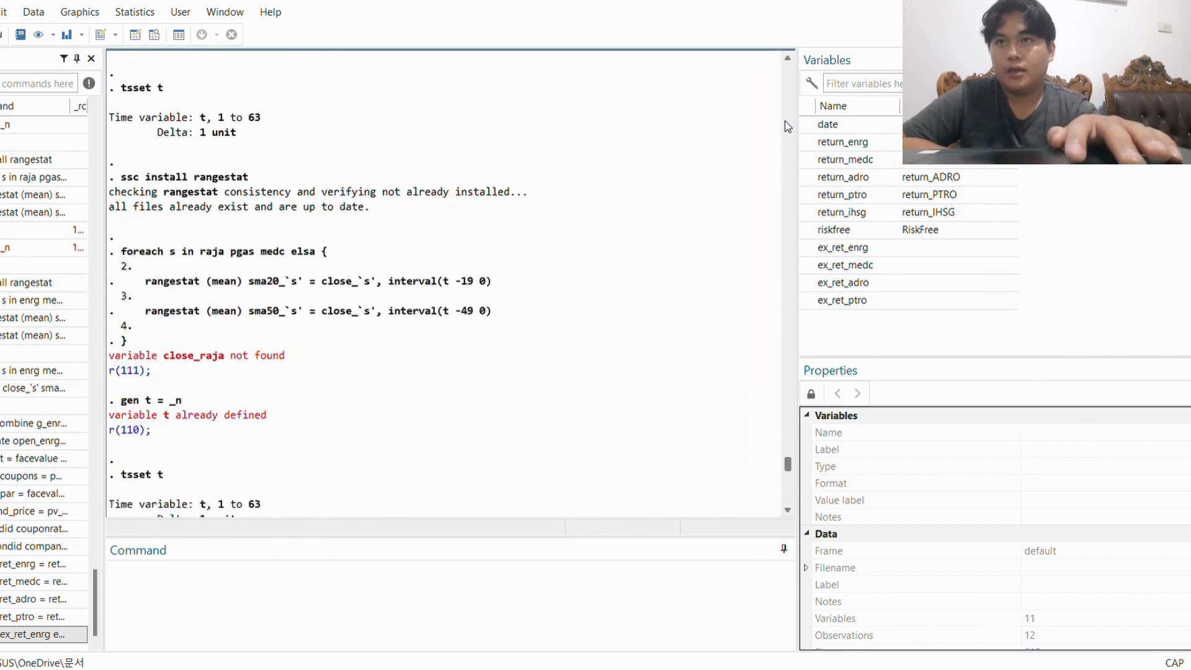
pyautogui.scroll(-17, 788, 126)
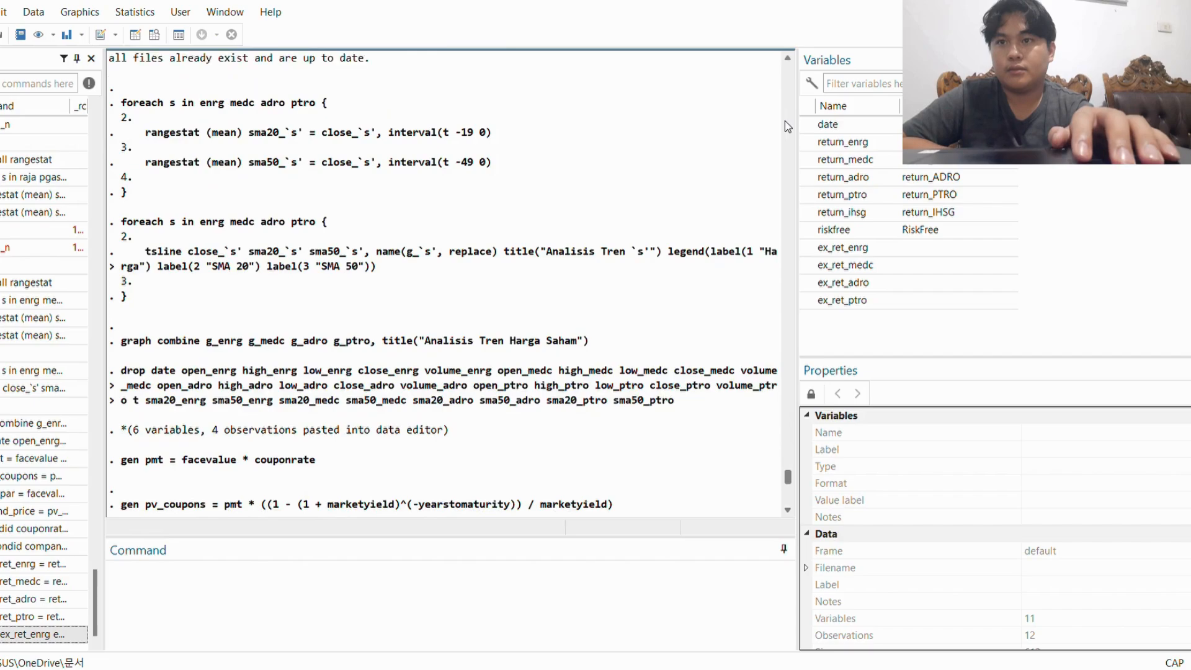
# - Examine the bond price formulas and the listing of coupon rate, market yield and price for the four 2025 bonds
pyautogui.scroll(-10, 788, 126)
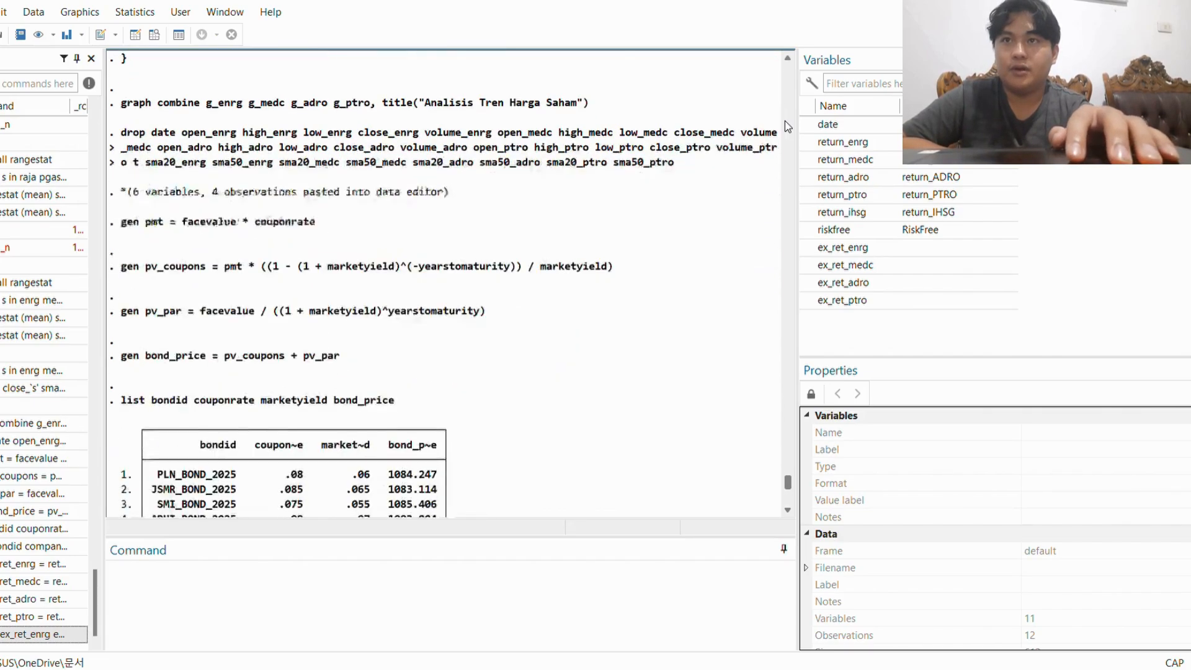
pyautogui.scroll(1, 787, 126)
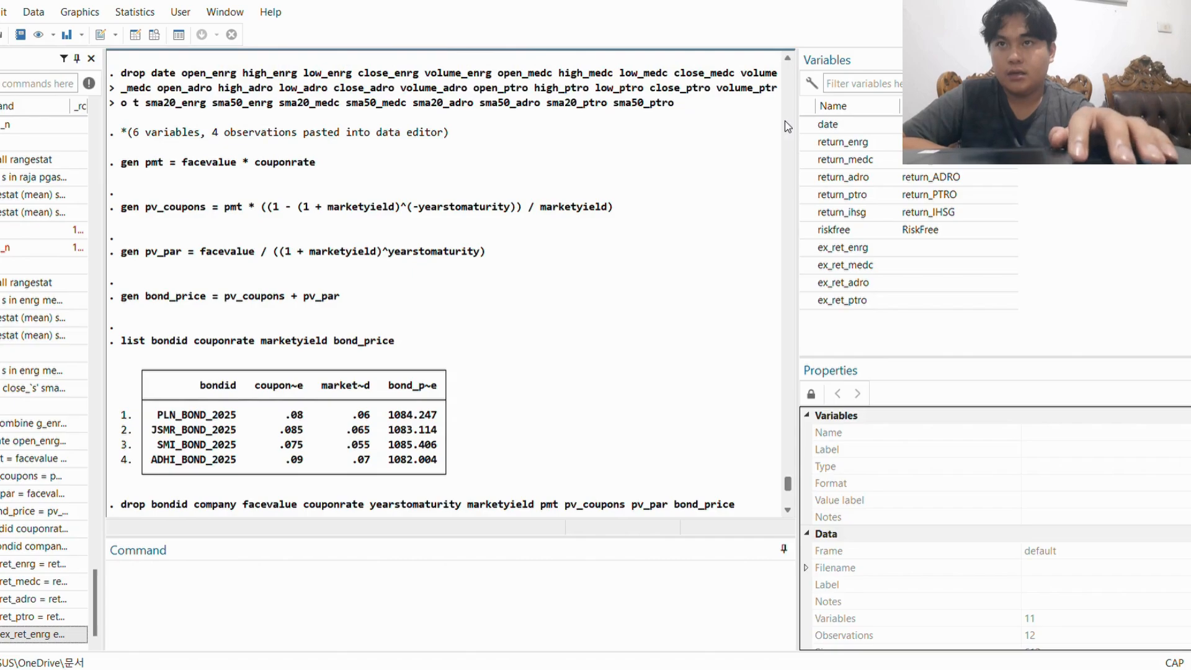
pyautogui.scroll(-1, 788, 126)
pyautogui.scroll(-1, 787, 126)
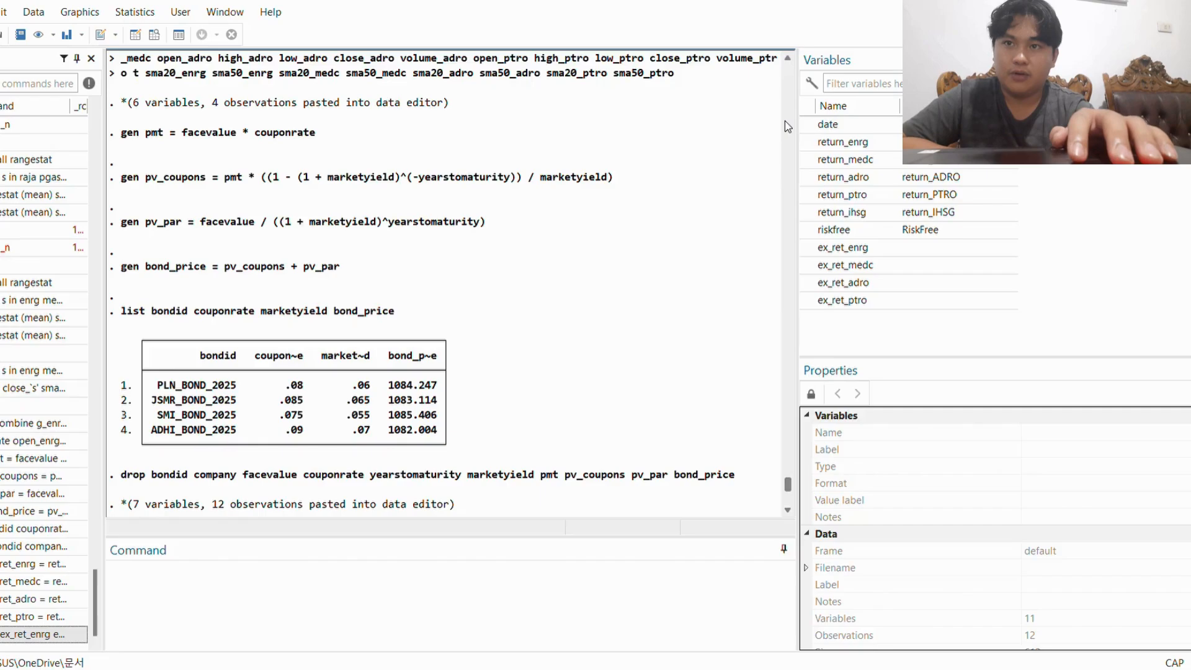
pyautogui.scroll(-1, 788, 126)
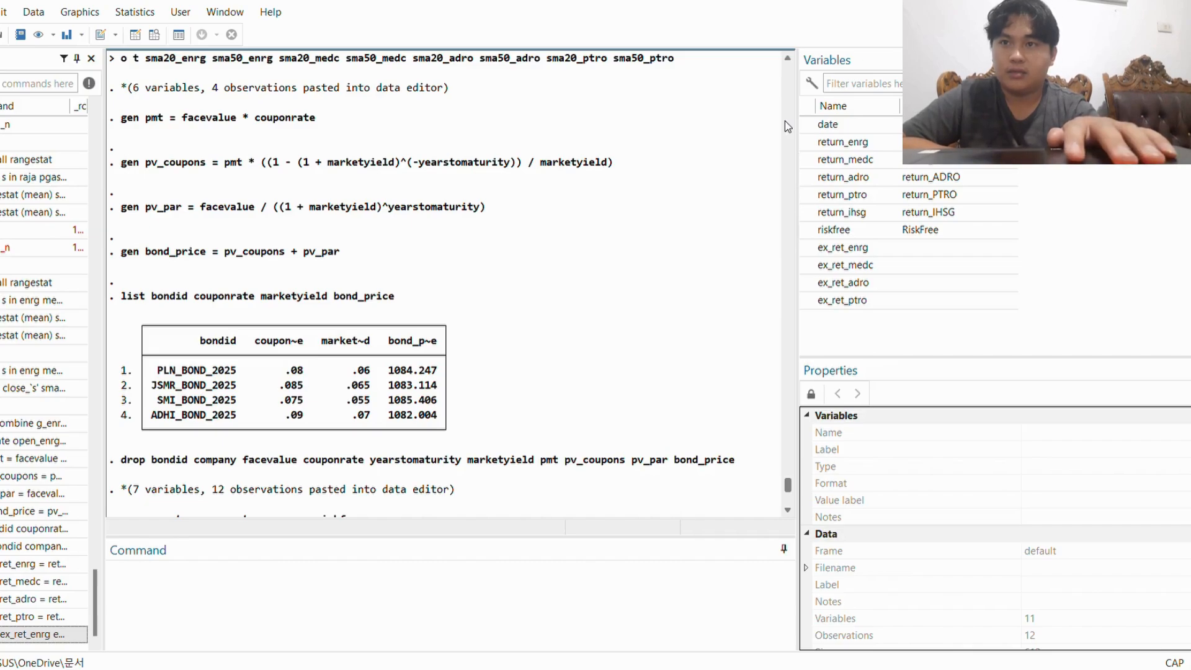
pyautogui.scroll(-3, 788, 126)
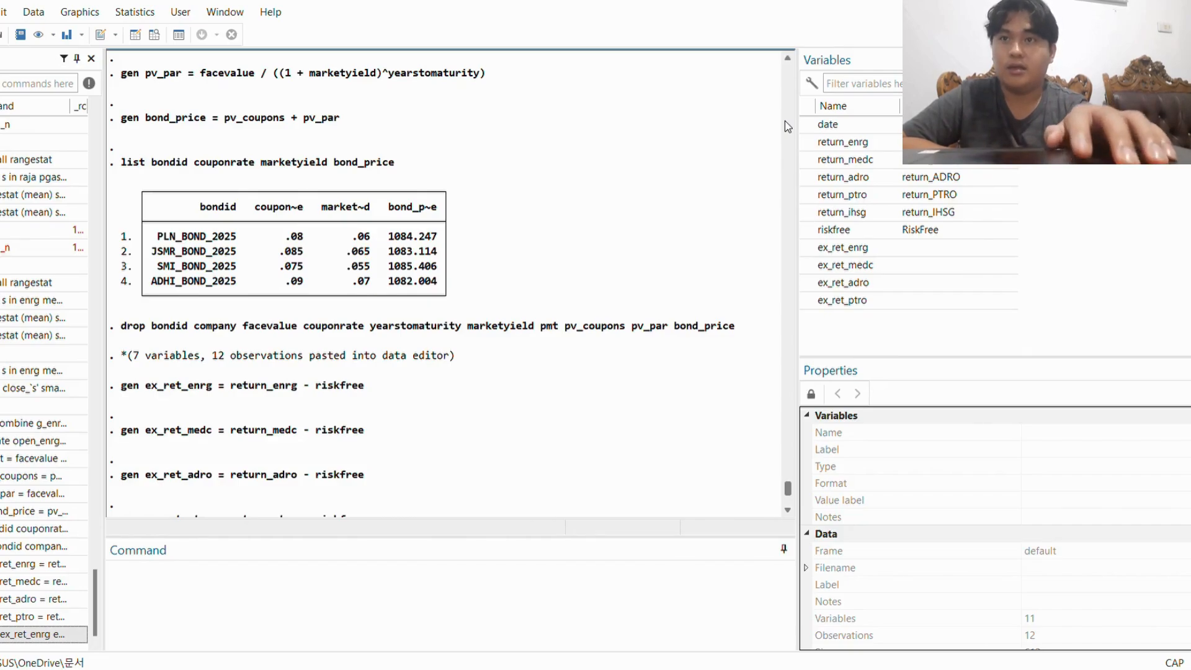
# - Review the commands that generate the excess returns of ENRG, MEDC, ADRO and PTRO over the risk-free rate
pyautogui.scroll(-4, 788, 126)
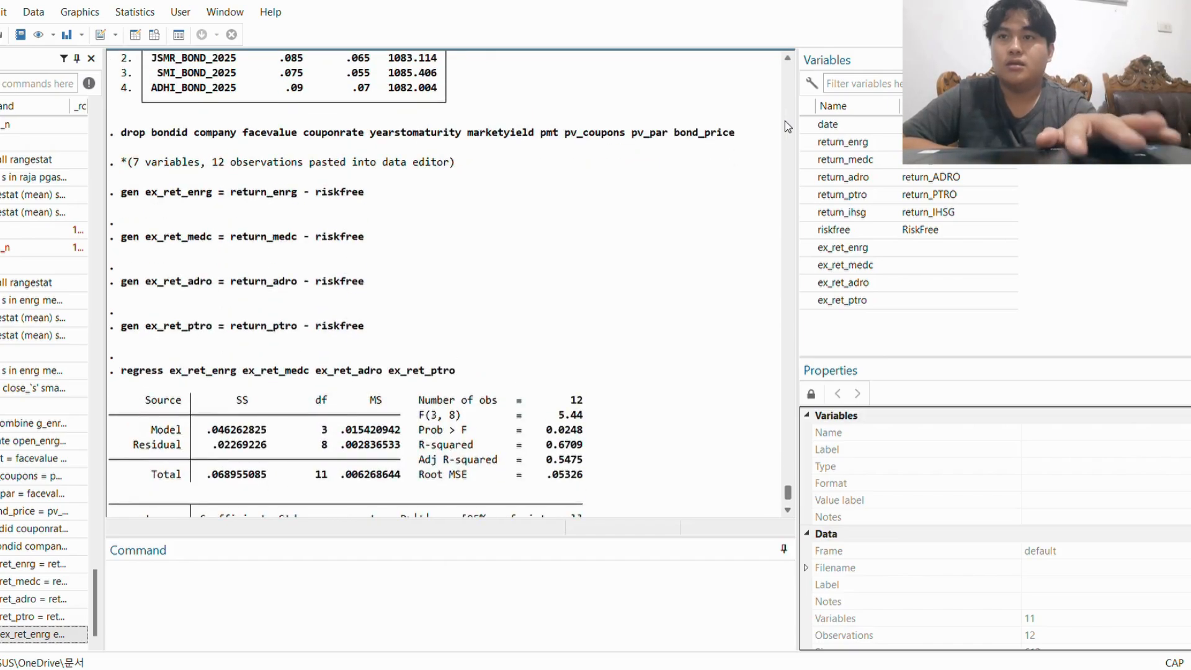
pyautogui.scroll(1, 788, 127)
pyautogui.scroll(1, 788, 127)
pyautogui.scroll(1, 788, 127)
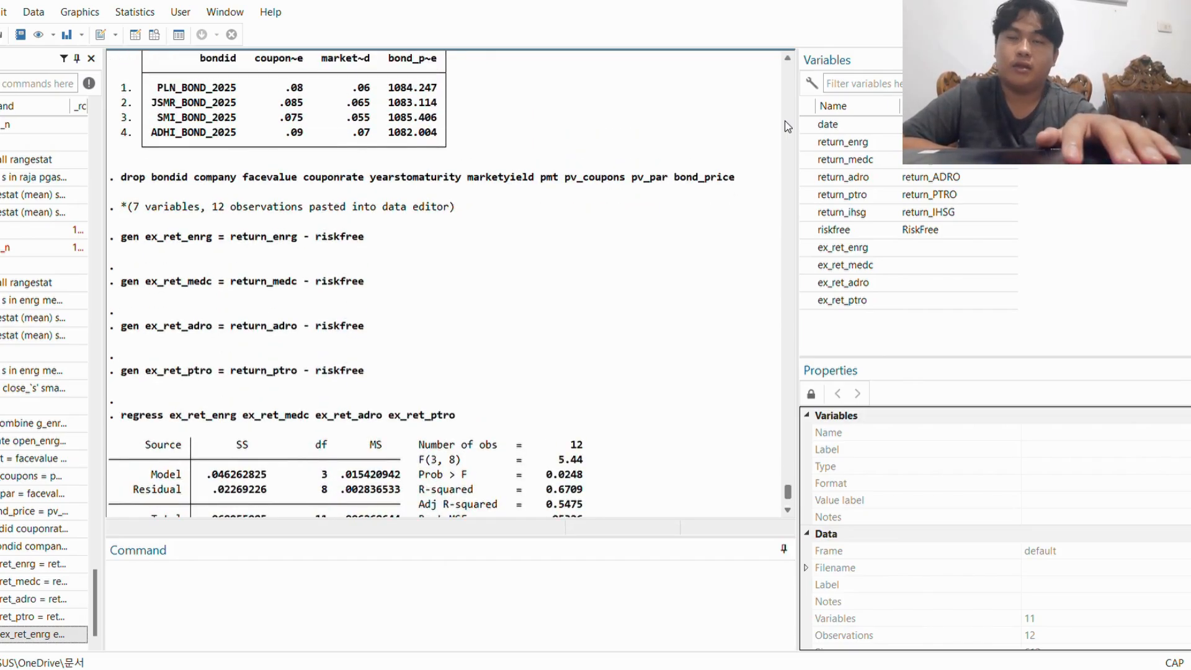
pyautogui.scroll(1, 788, 126)
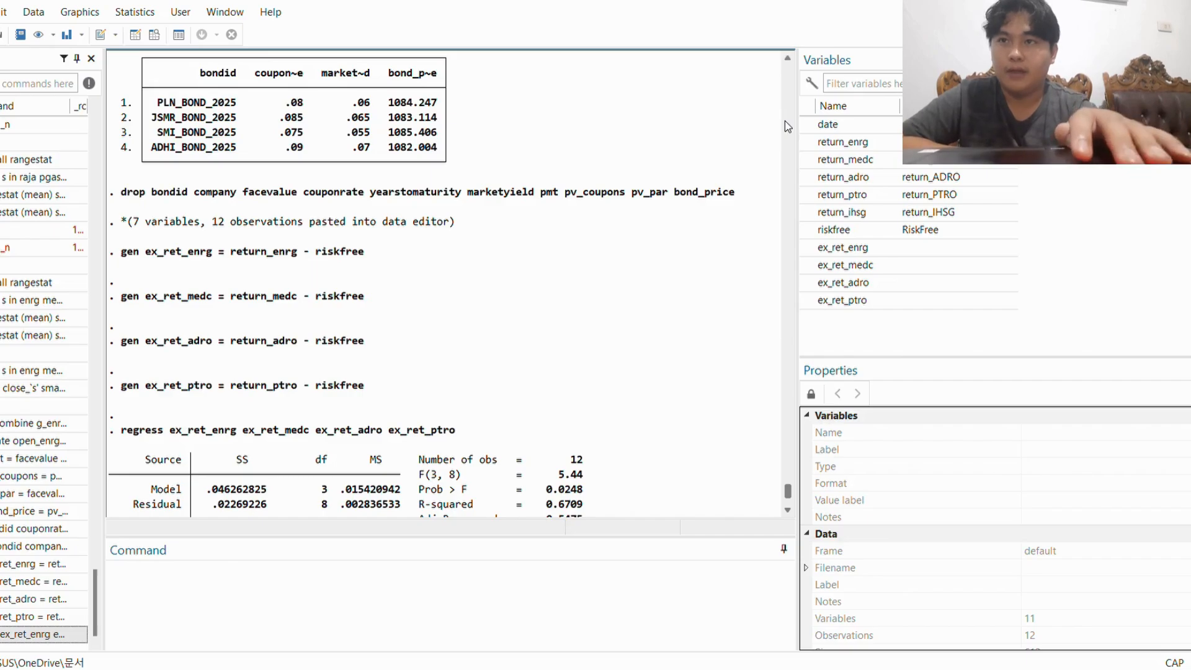
pyautogui.scroll(-1, 786, 126)
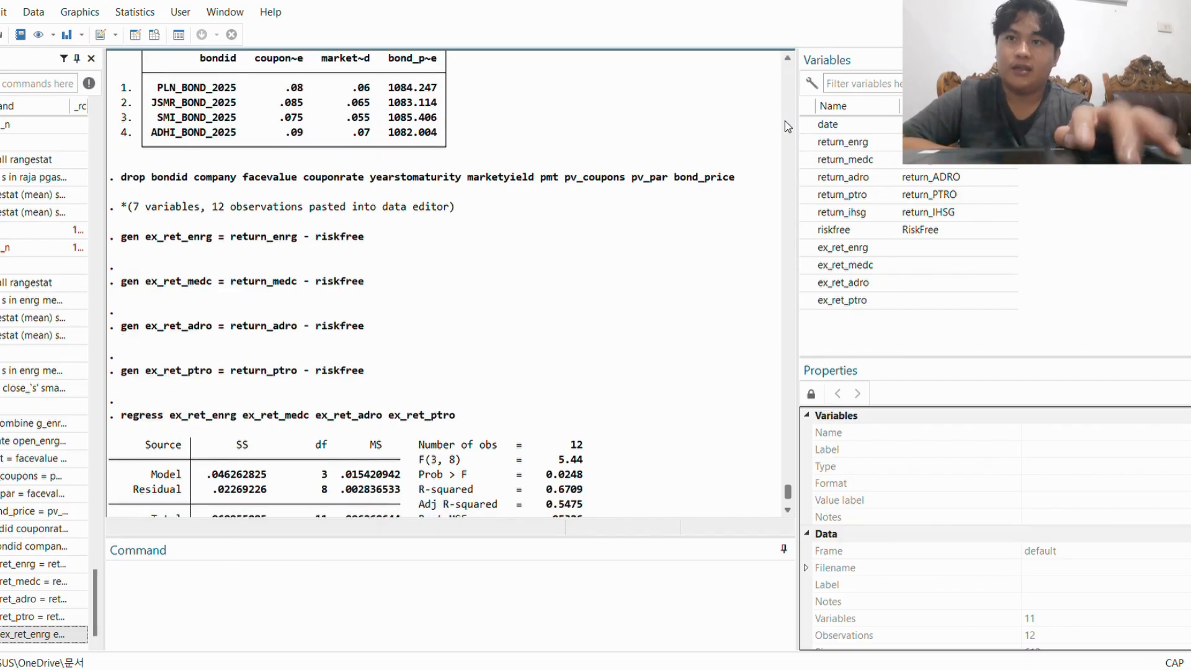
# - Examine the regression of ex_ret_enrg on ex_ret_medc, ex_ret_adro and ex_ret_ptro, including the coefficients and p-values
pyautogui.scroll(-5, 787, 126)
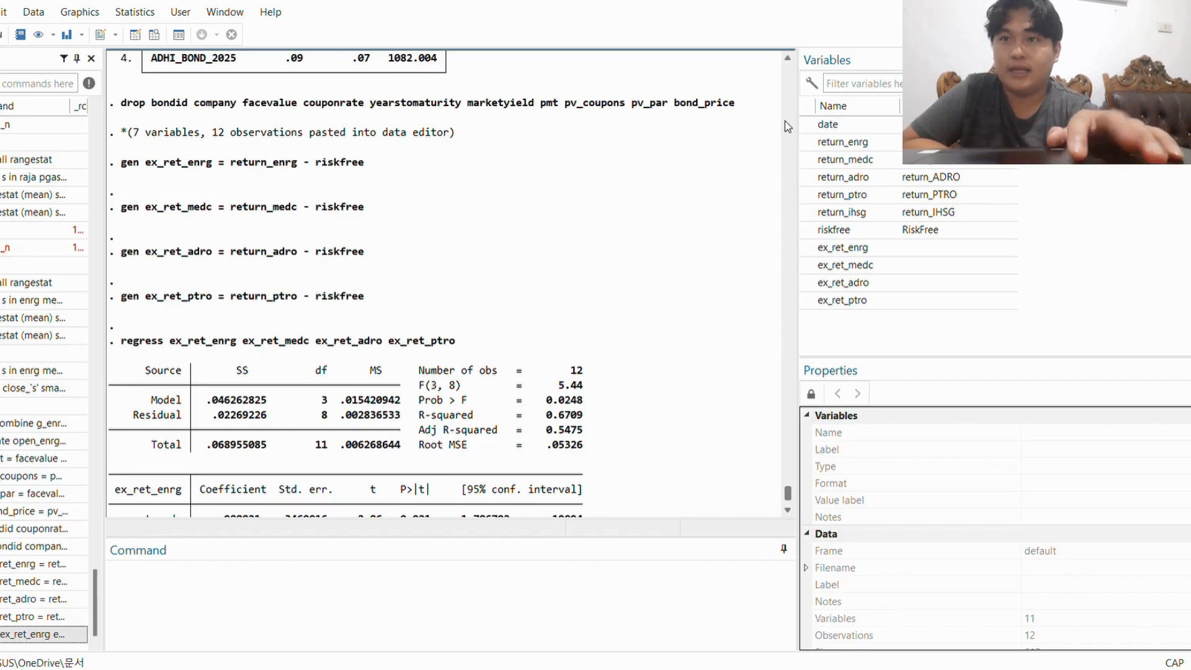
pyautogui.scroll(-1, 786, 126)
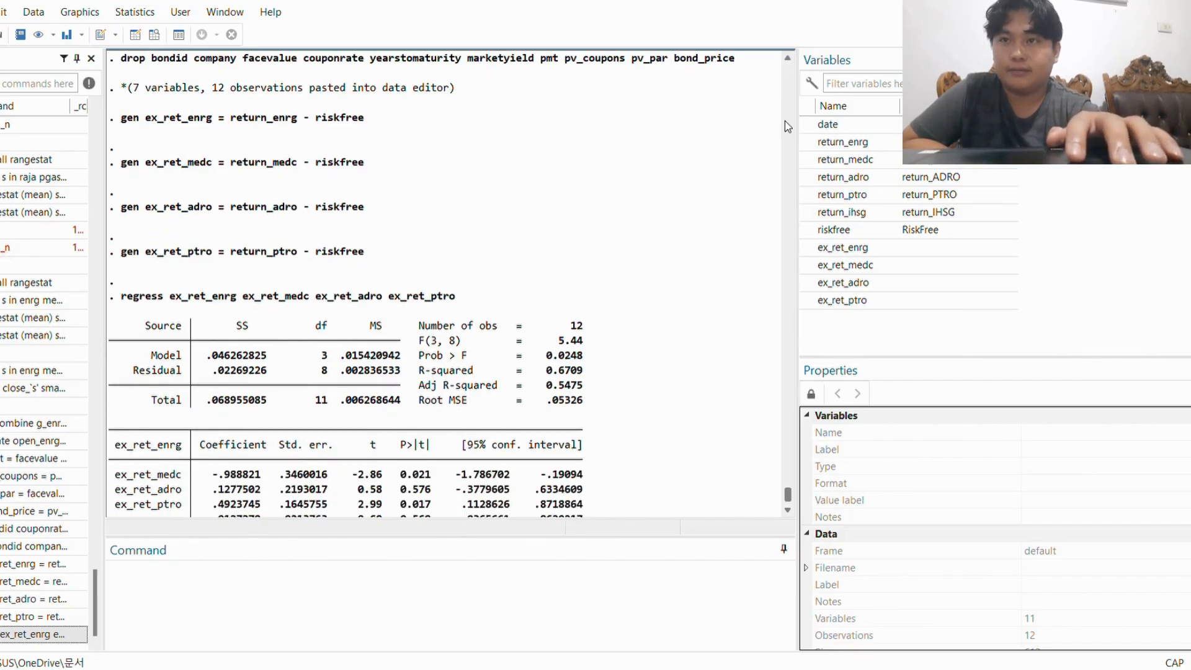
pyautogui.scroll(-1, 787, 126)
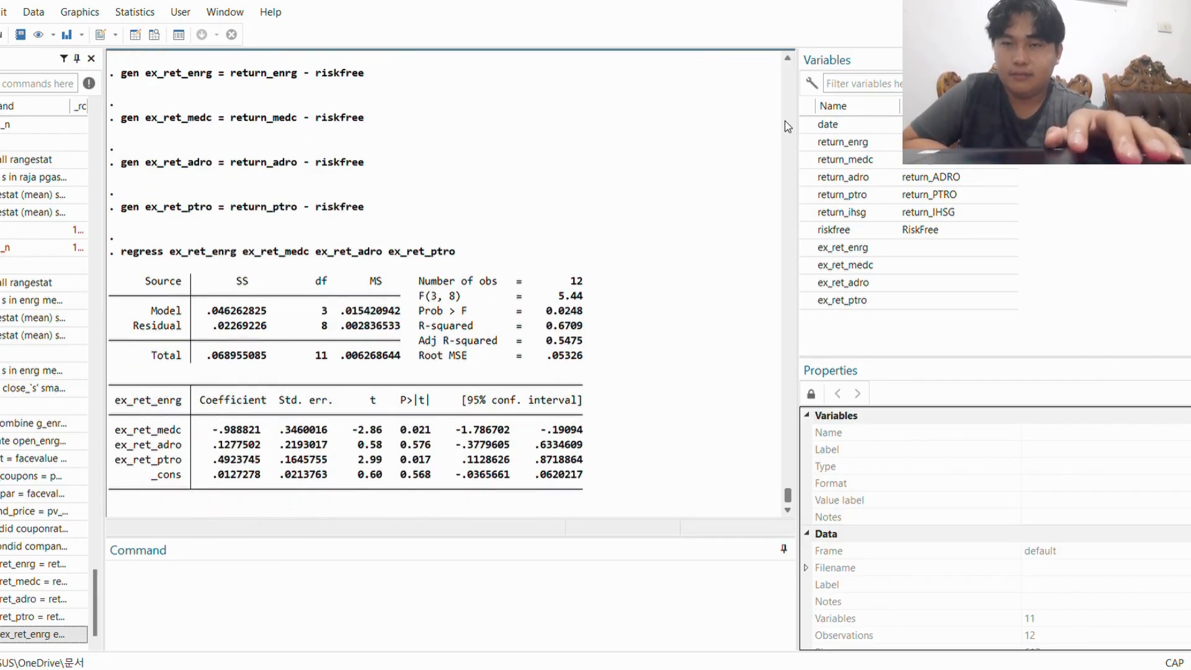
pyautogui.scroll(-1, 787, 126)
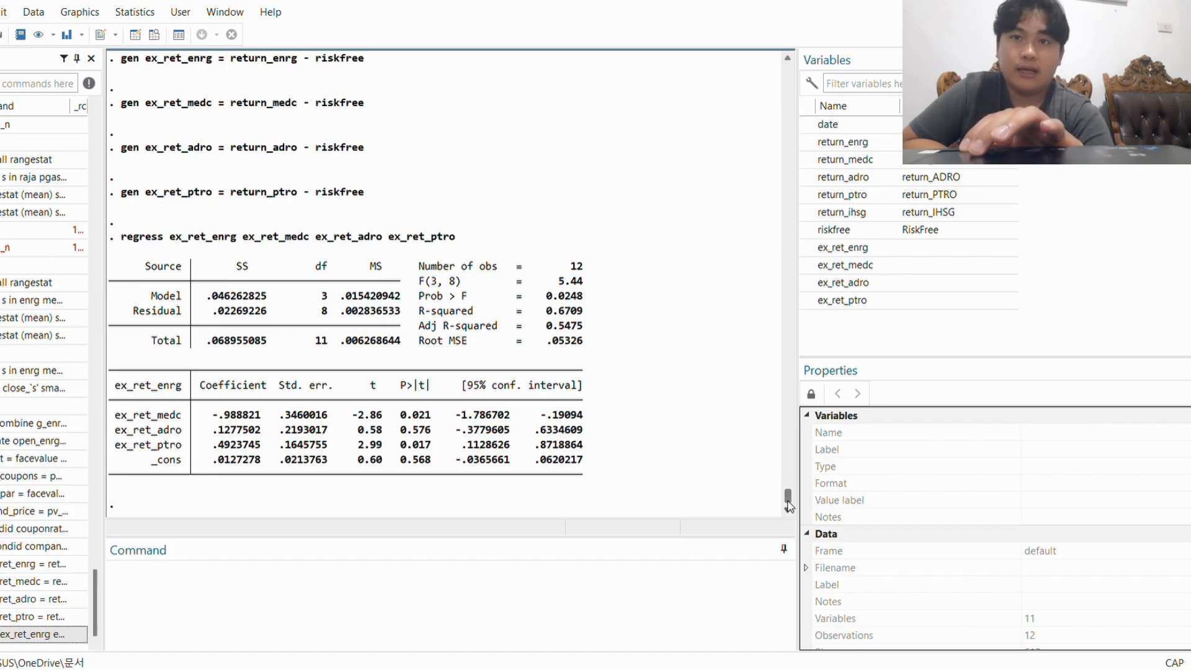
pyautogui.scroll(4, 789, 506)
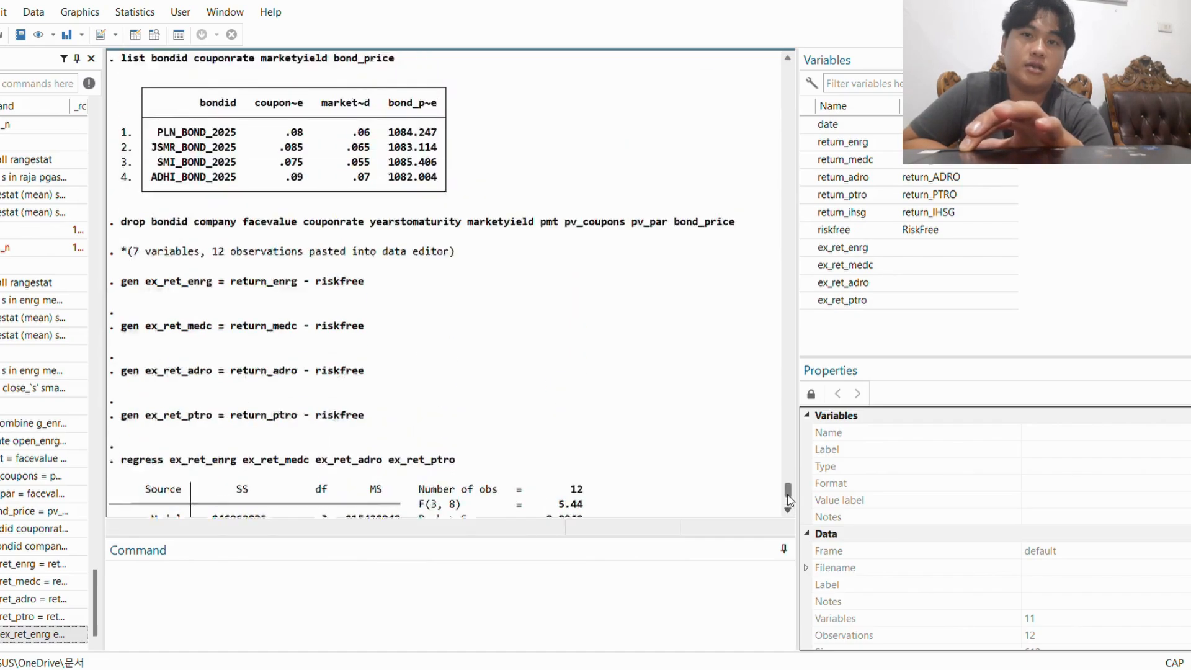
pyautogui.scroll(-4, 789, 505)
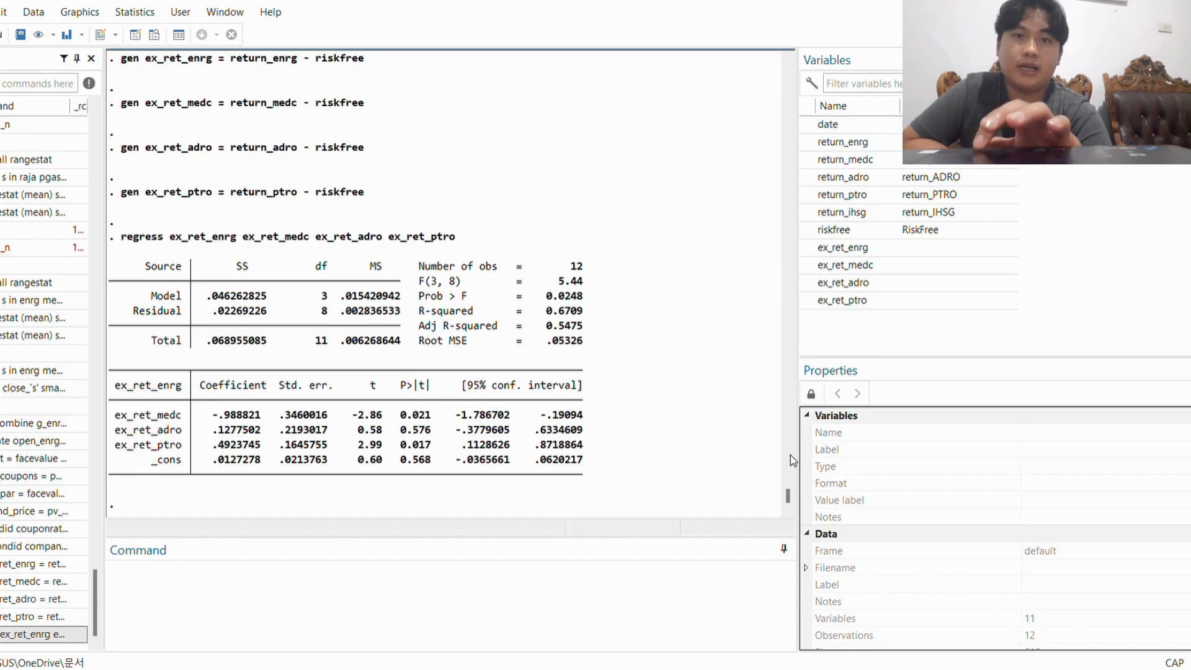
pyautogui.scroll(10, 790, 456)
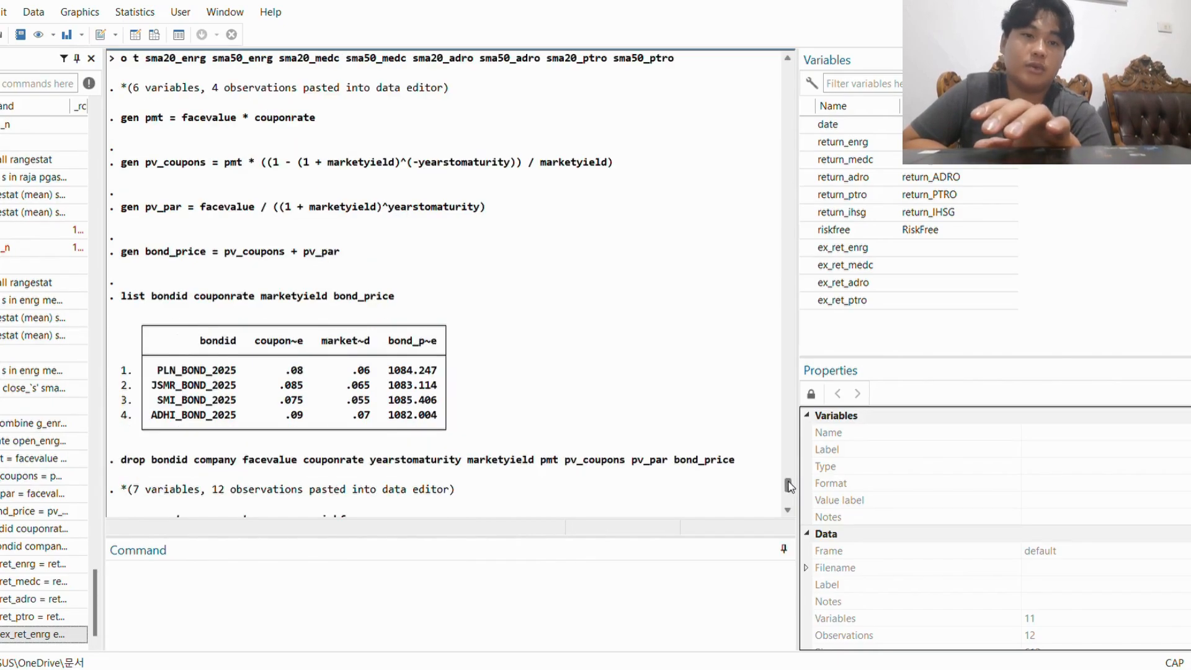
pyautogui.moveTo(789, 486); pyautogui.dragTo(790, 524)
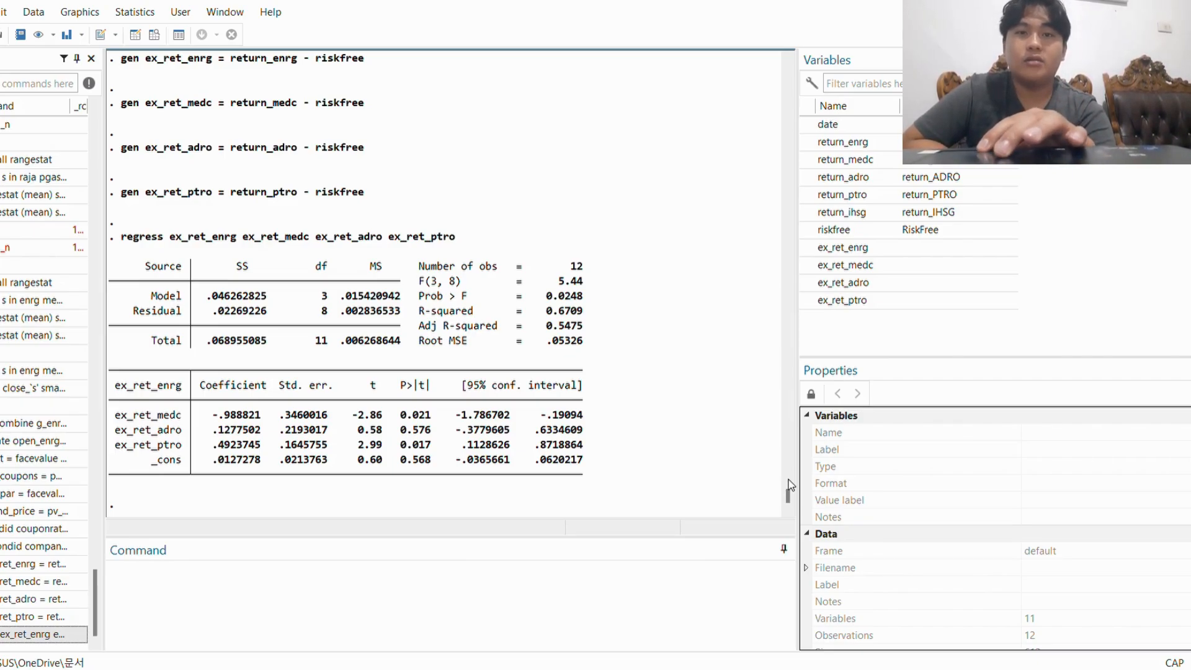
pyautogui.scroll(10, 791, 485)
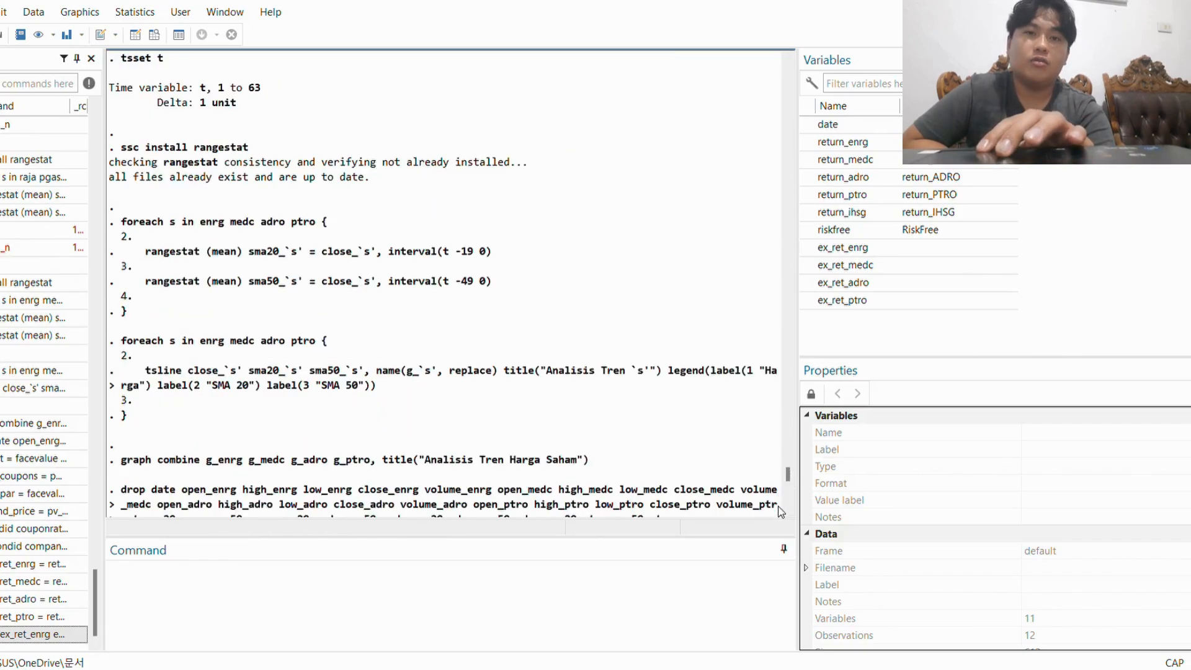
pyautogui.scroll(-10, 789, 490)
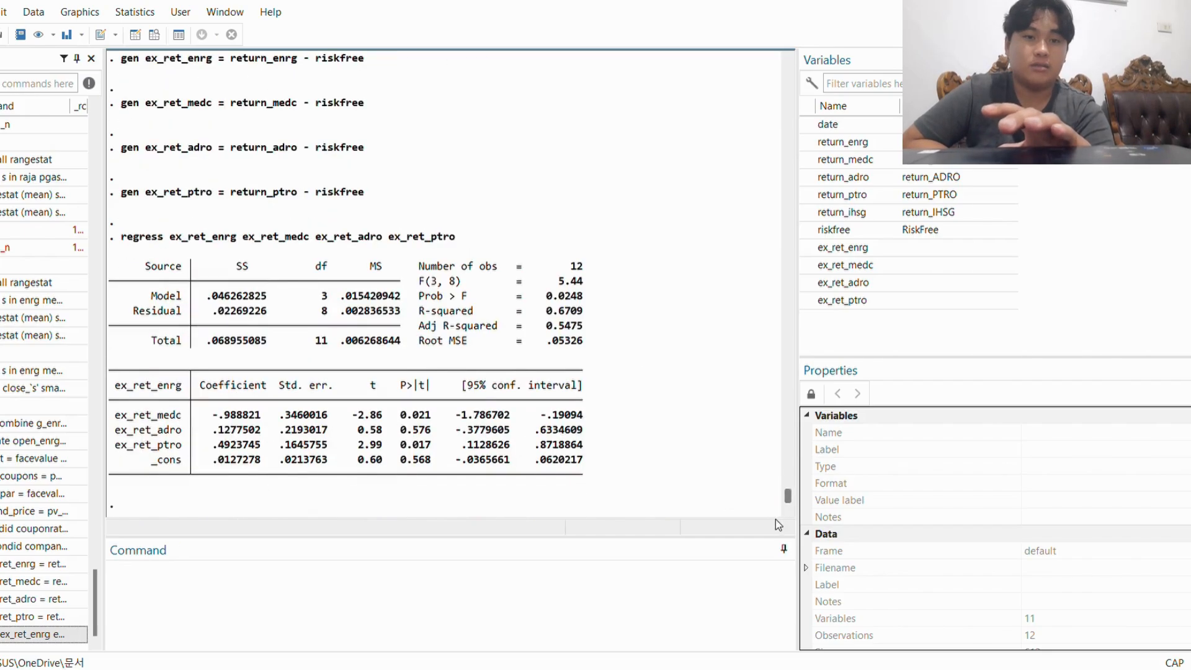